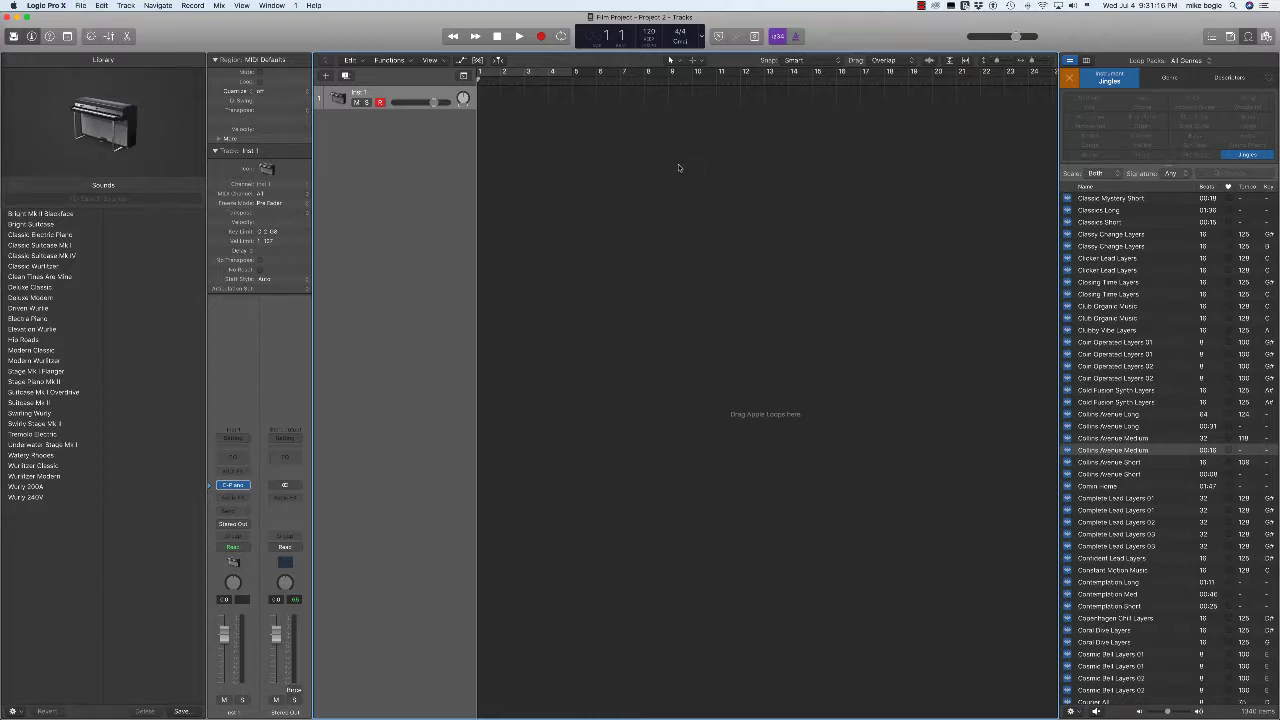
Step: Save the project under a new name, Film Project - Project 2-2, organized as a folder
key("super+shift+s")
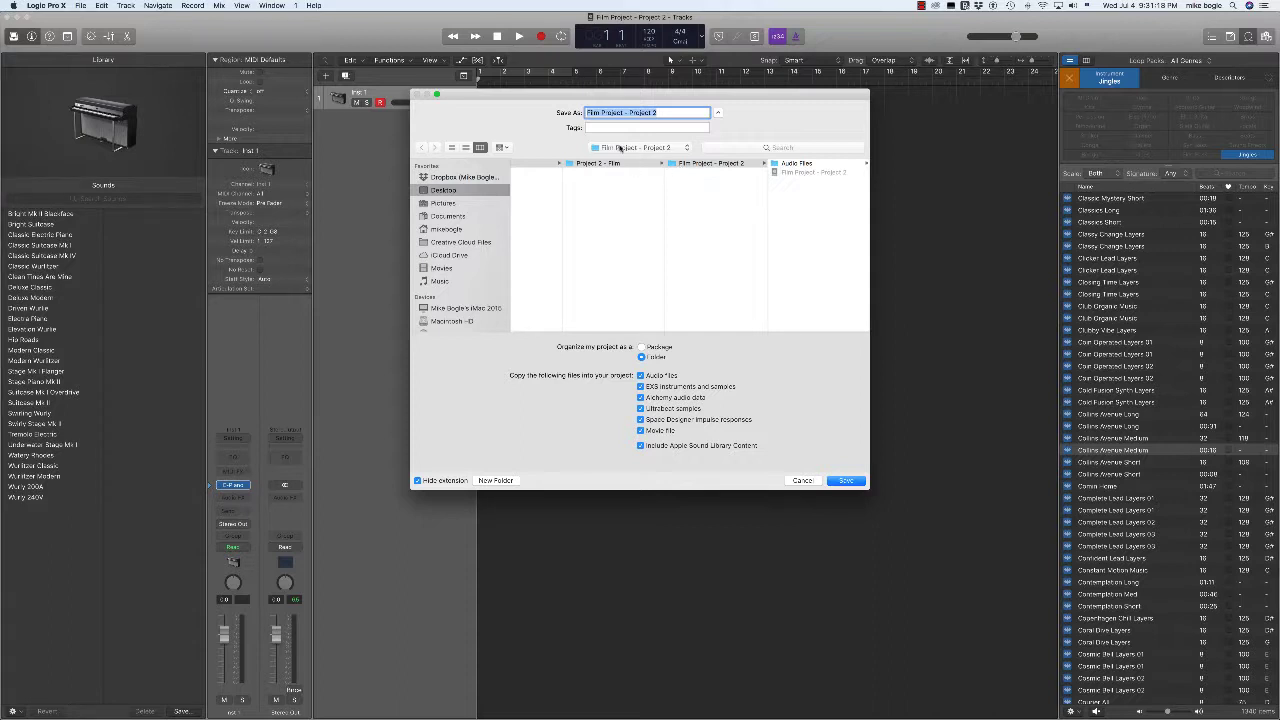
left_click(620, 148)
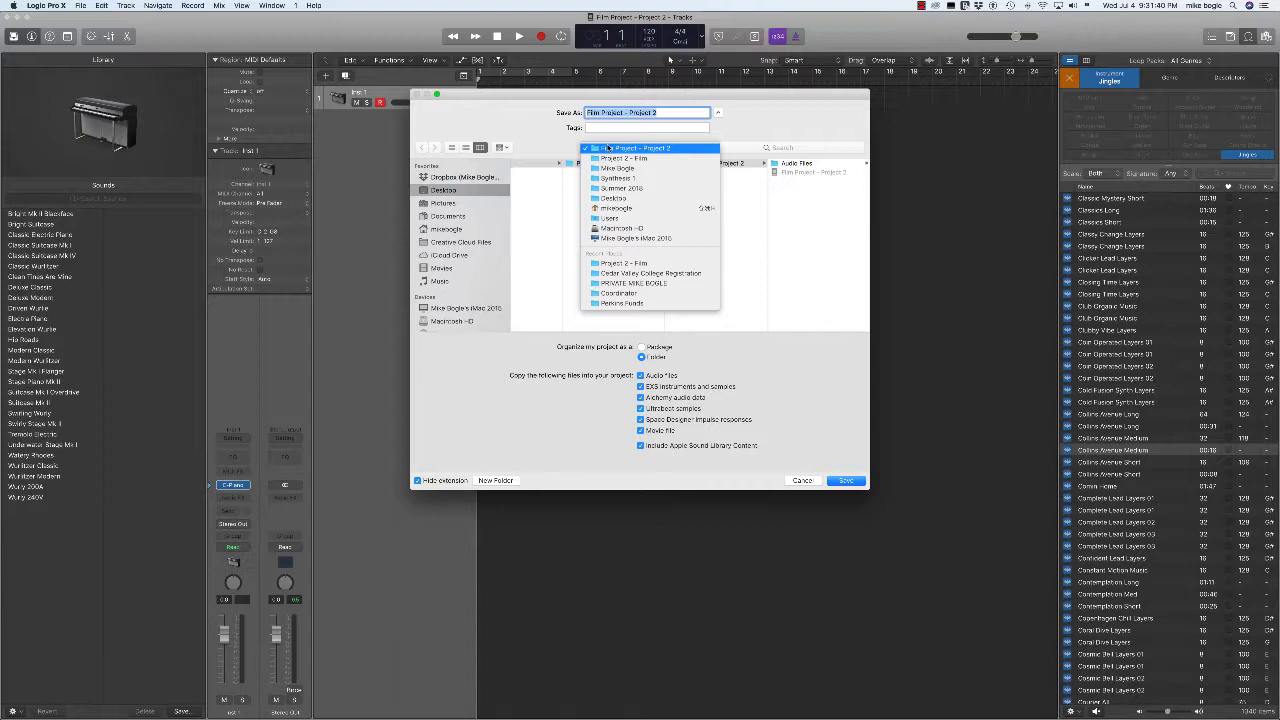
left_click(787, 325)
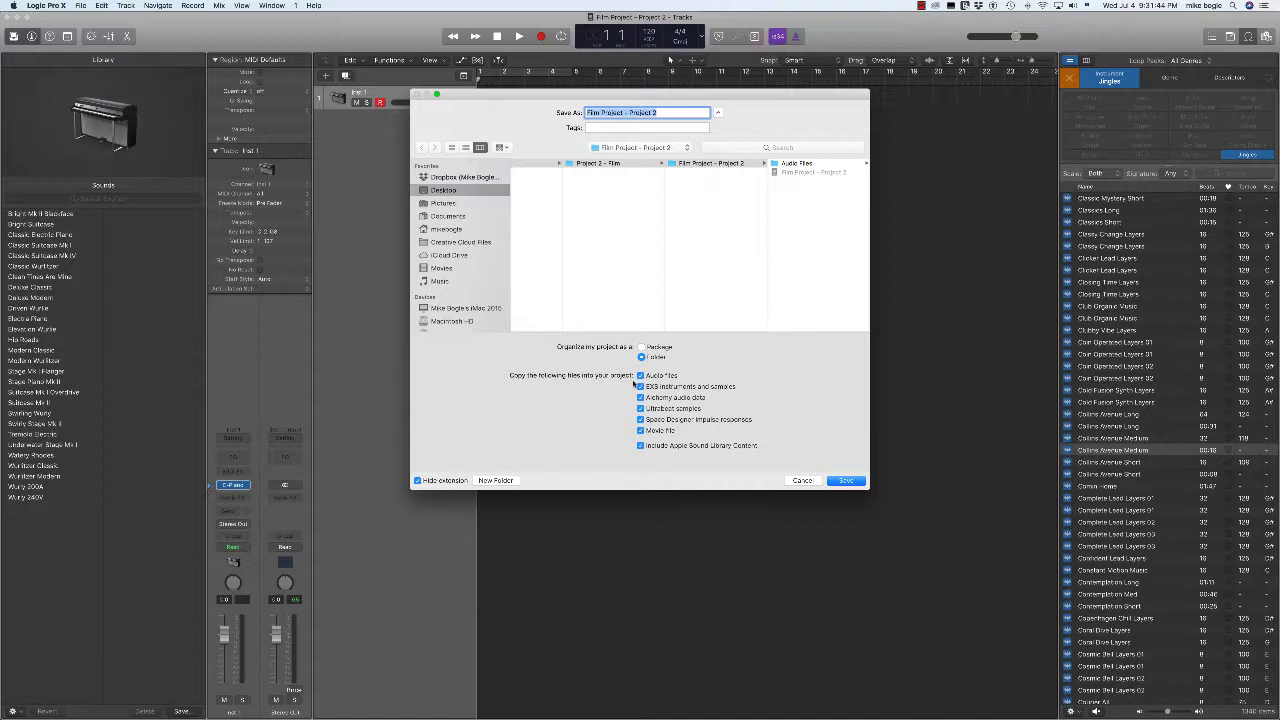
left_click(668, 112)
type("2")
key("Return")
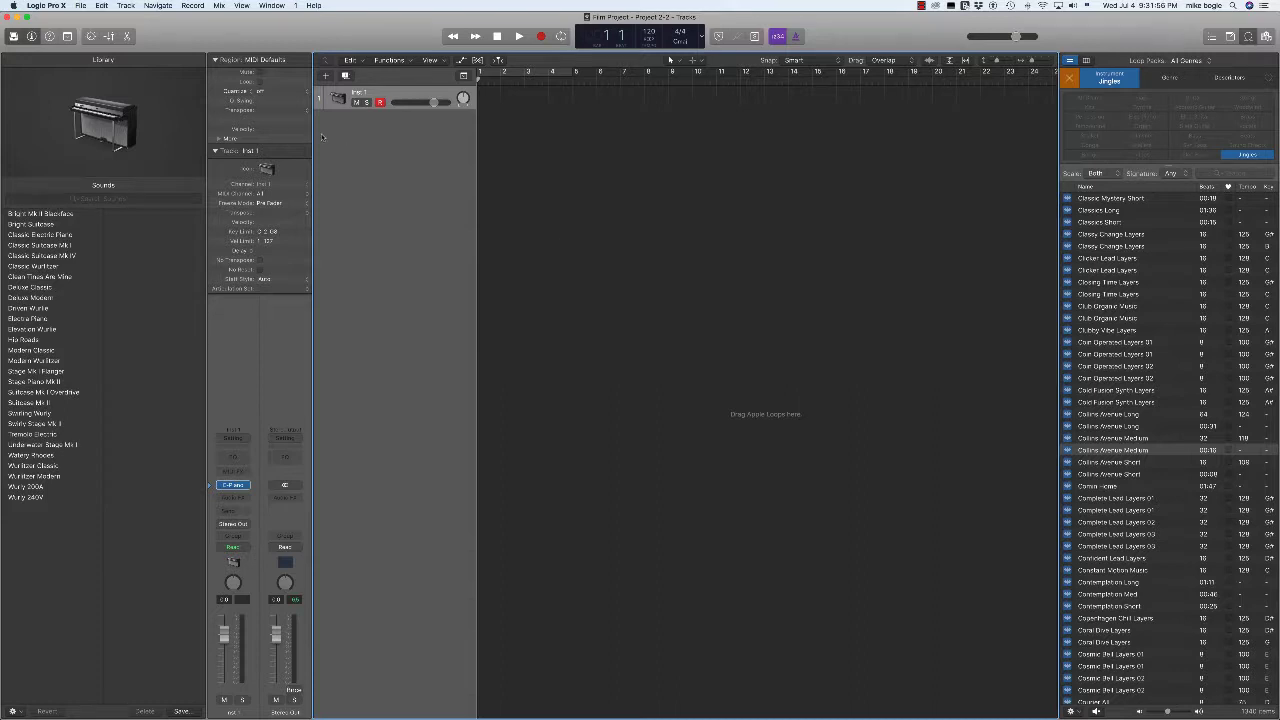
Step: Open the movie 06KissGoodbye (Converted) from the Turner Movies folder in the project and use its 30 fps frame rate
left_click(80, 5)
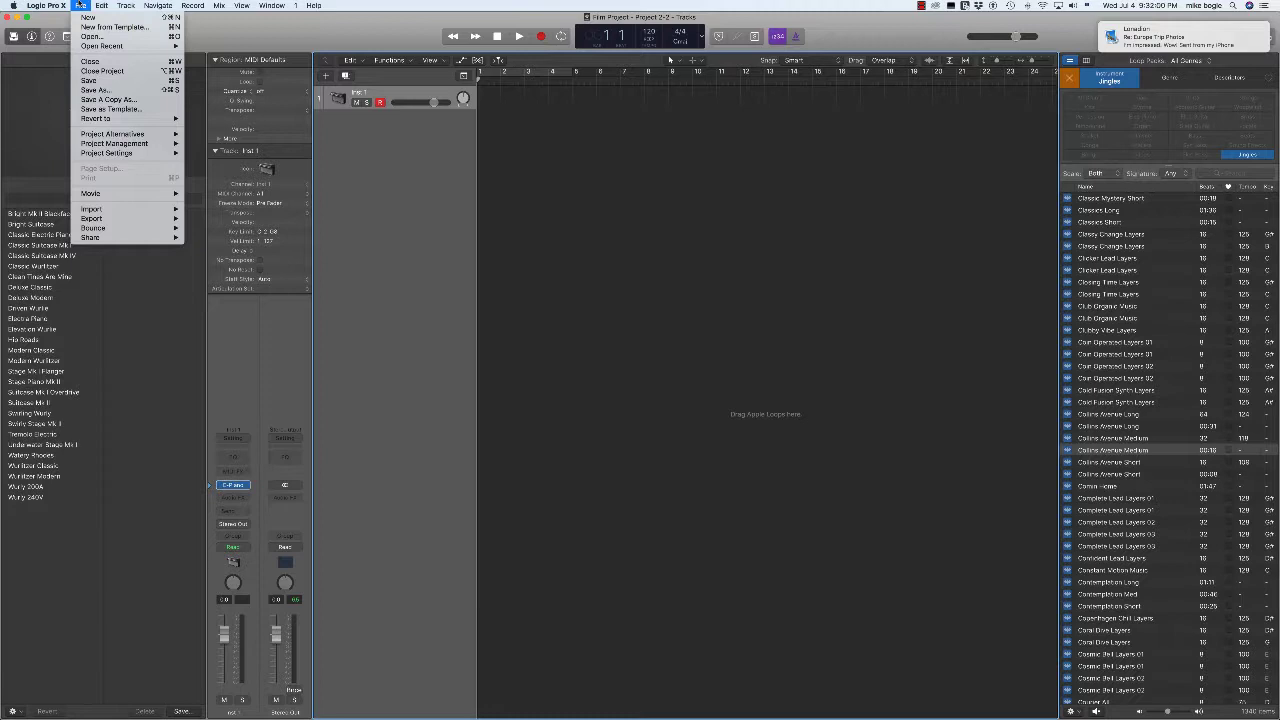
mouse_move(128, 194)
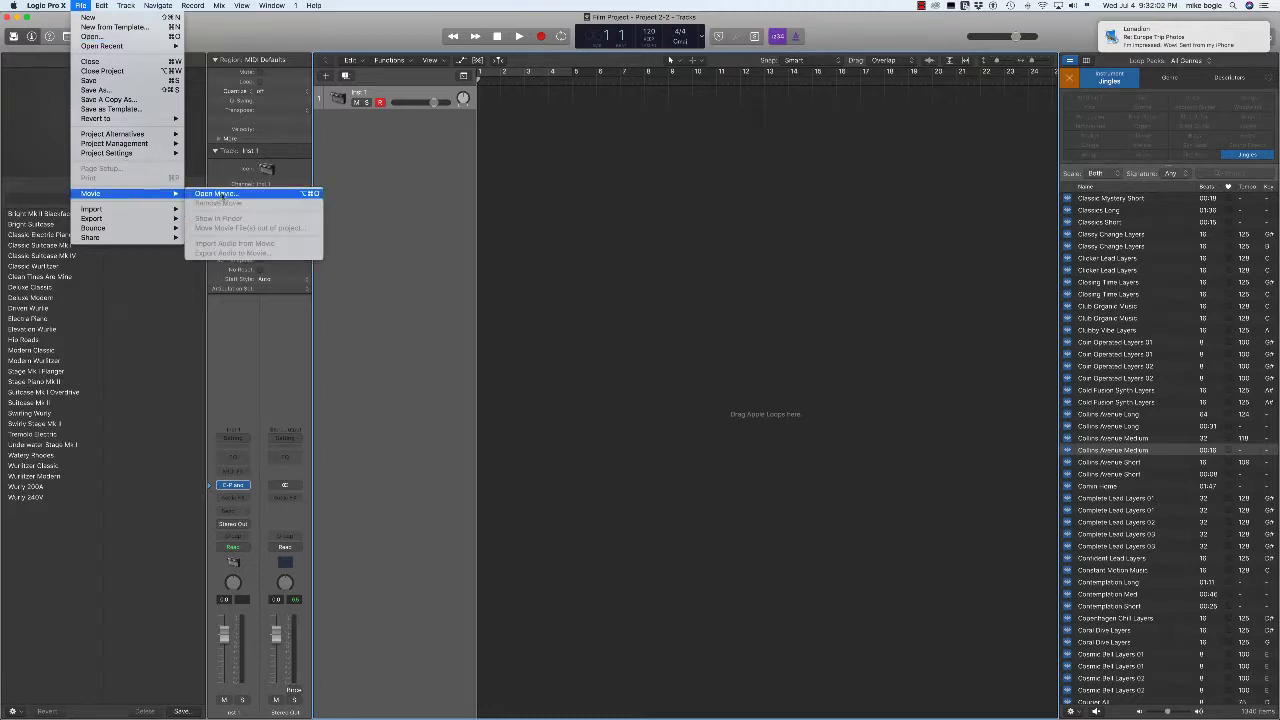
left_click(222, 196)
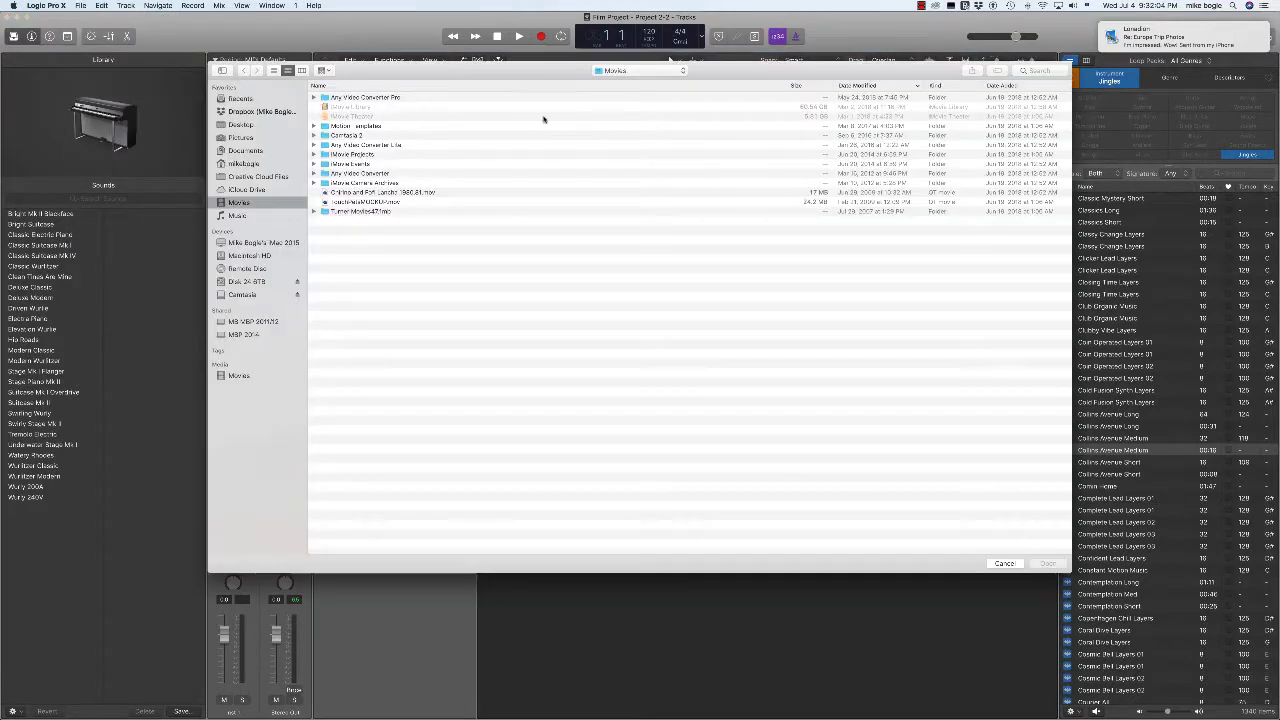
left_click(630, 70)
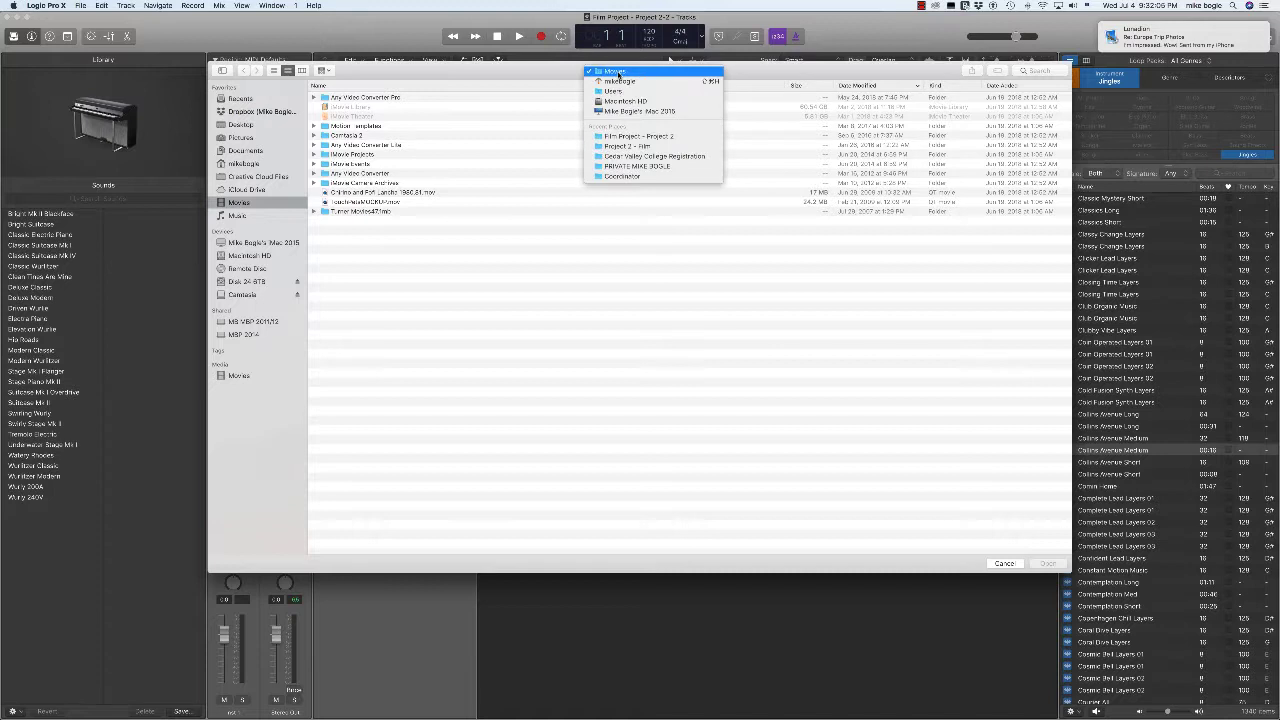
left_click(625, 137)
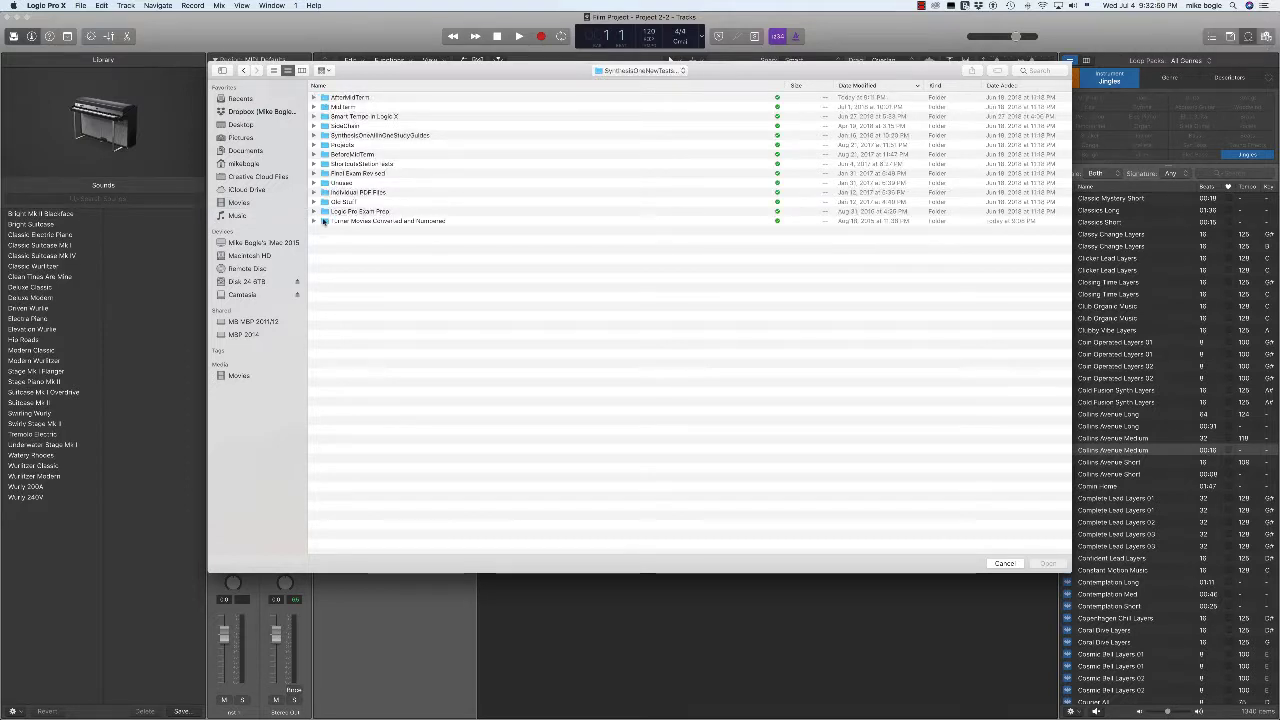
double_click(323, 221)
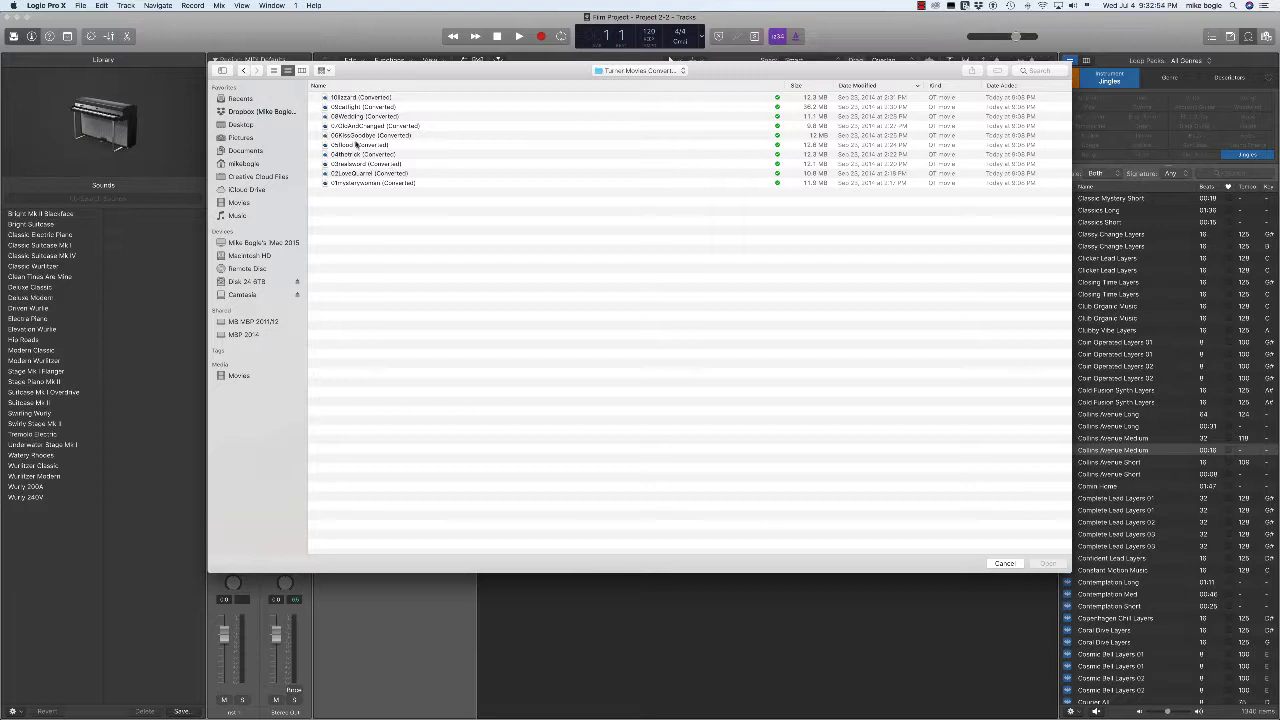
left_click(325, 136)
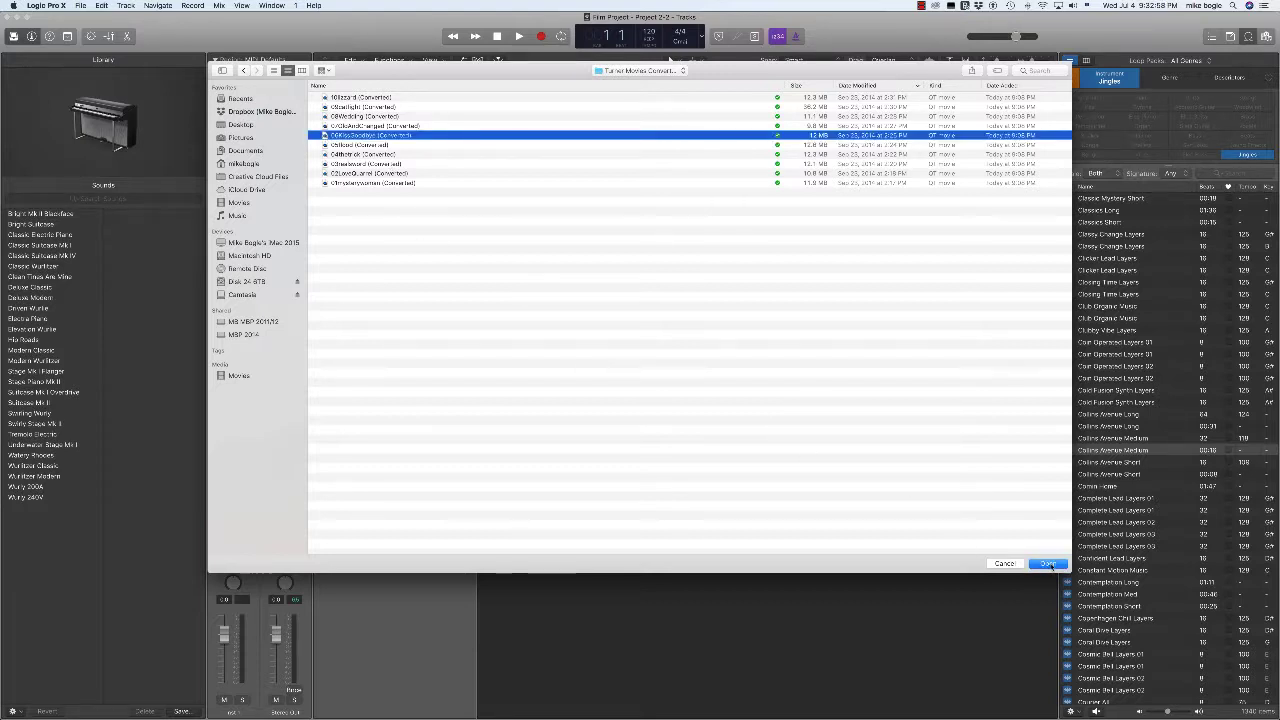
left_click(1047, 563)
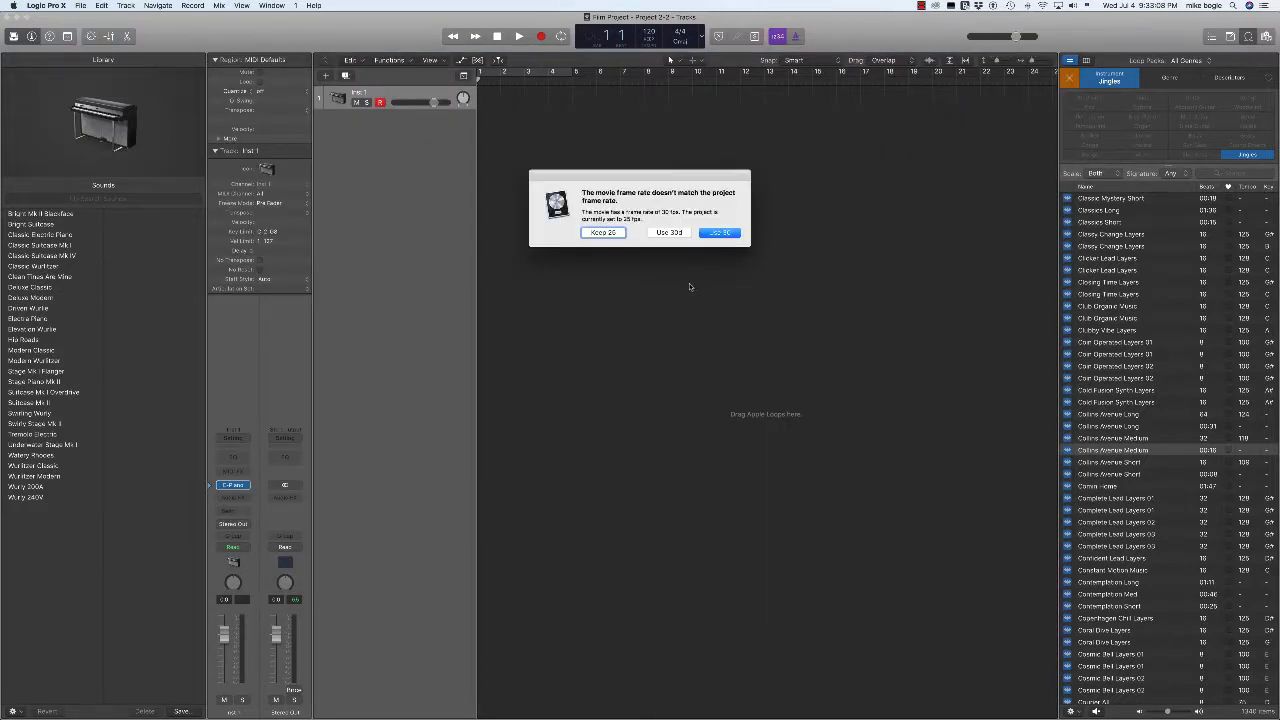
left_click(718, 234)
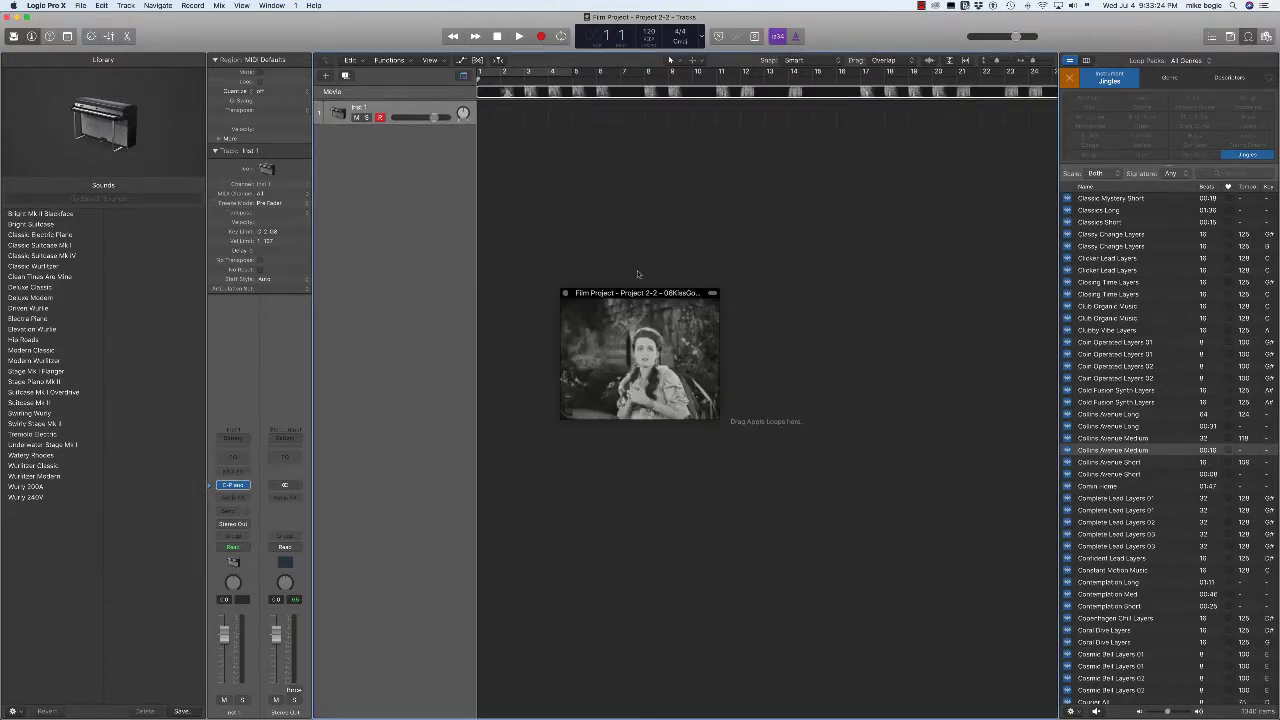
Step: Show the movie in an enlarged floating window and move it clear of the timeline, over the library and inspector
left_click_drag(718, 419, 900, 557)
left_click_drag(662, 293, 468, 199)
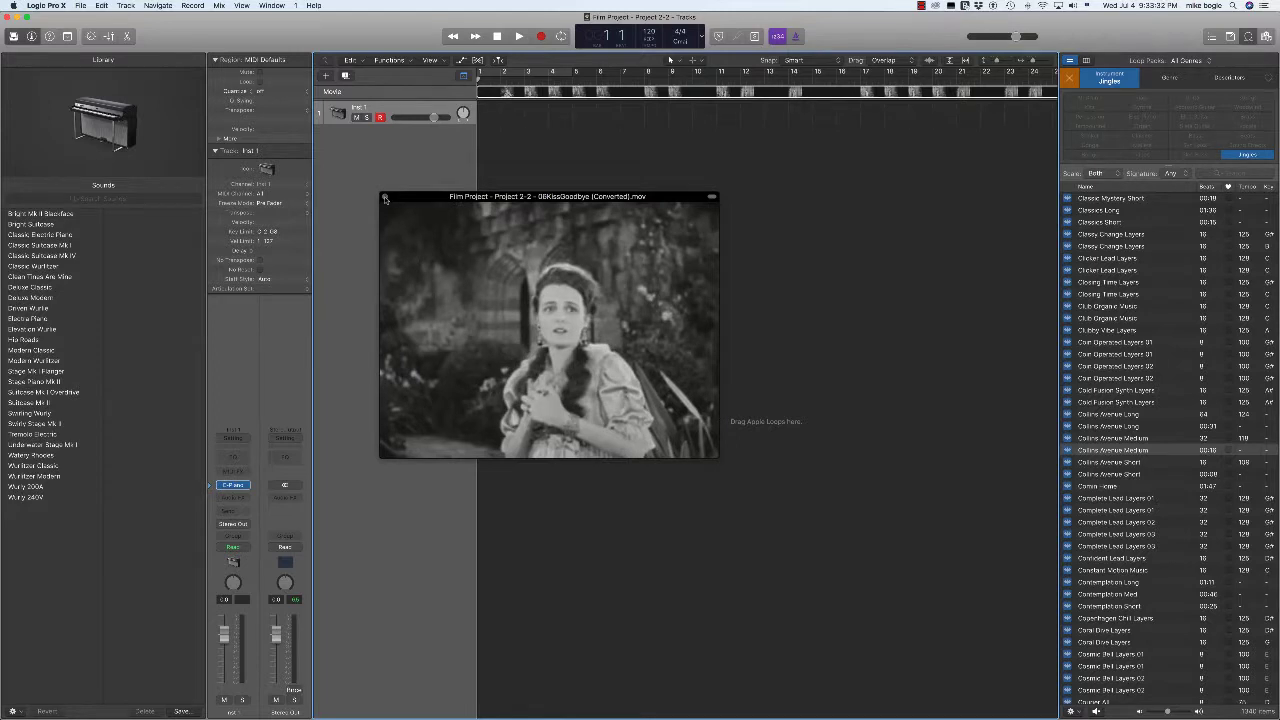
left_click(384, 197)
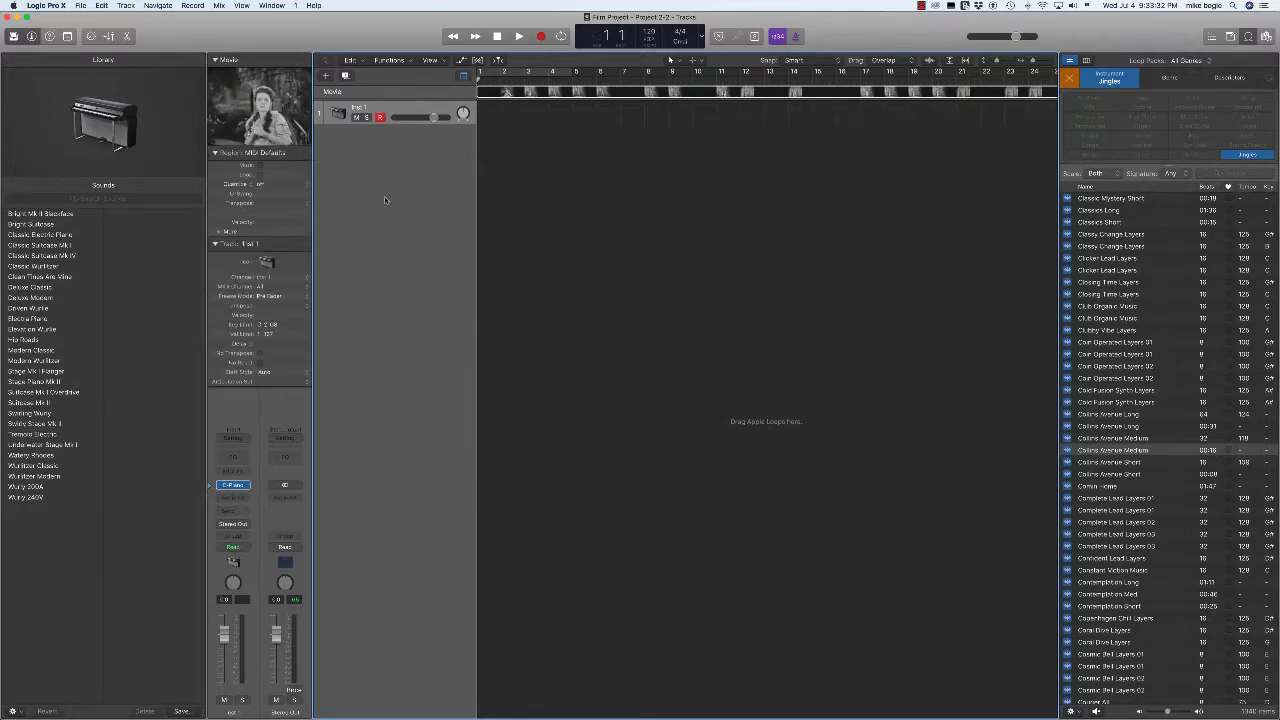
double_click(253, 115)
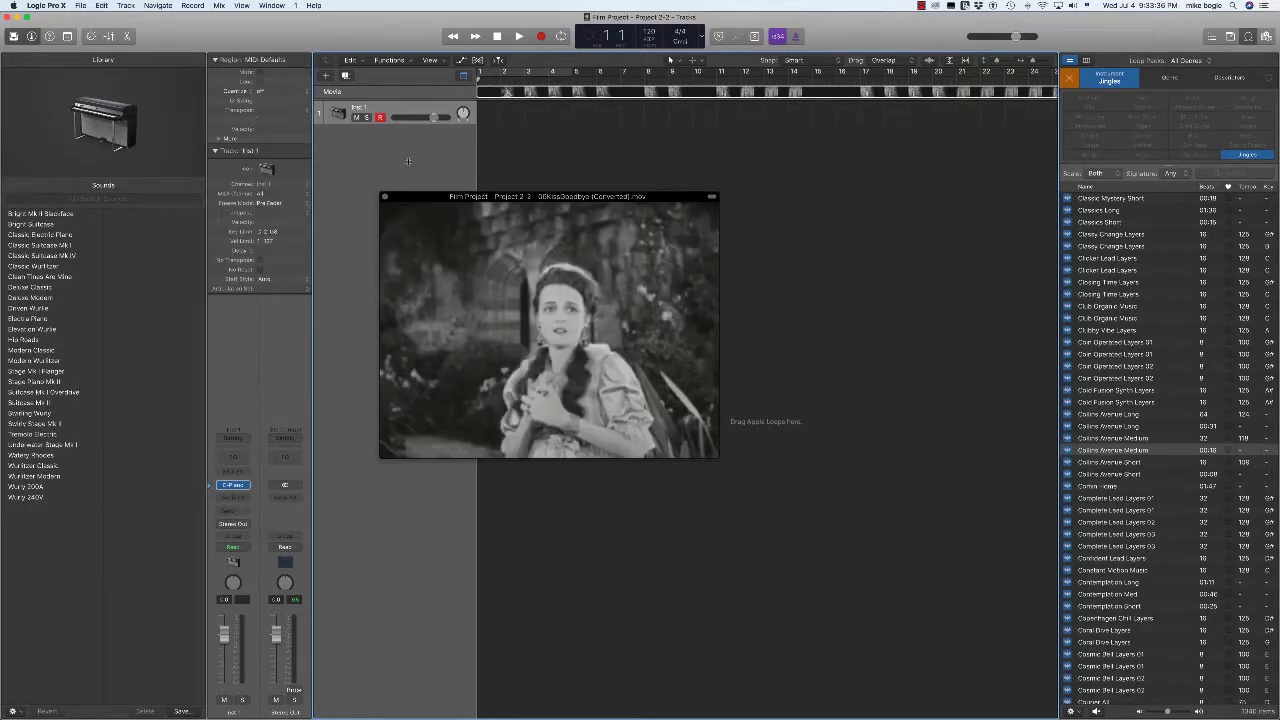
left_click_drag(555, 197, 169, 171)
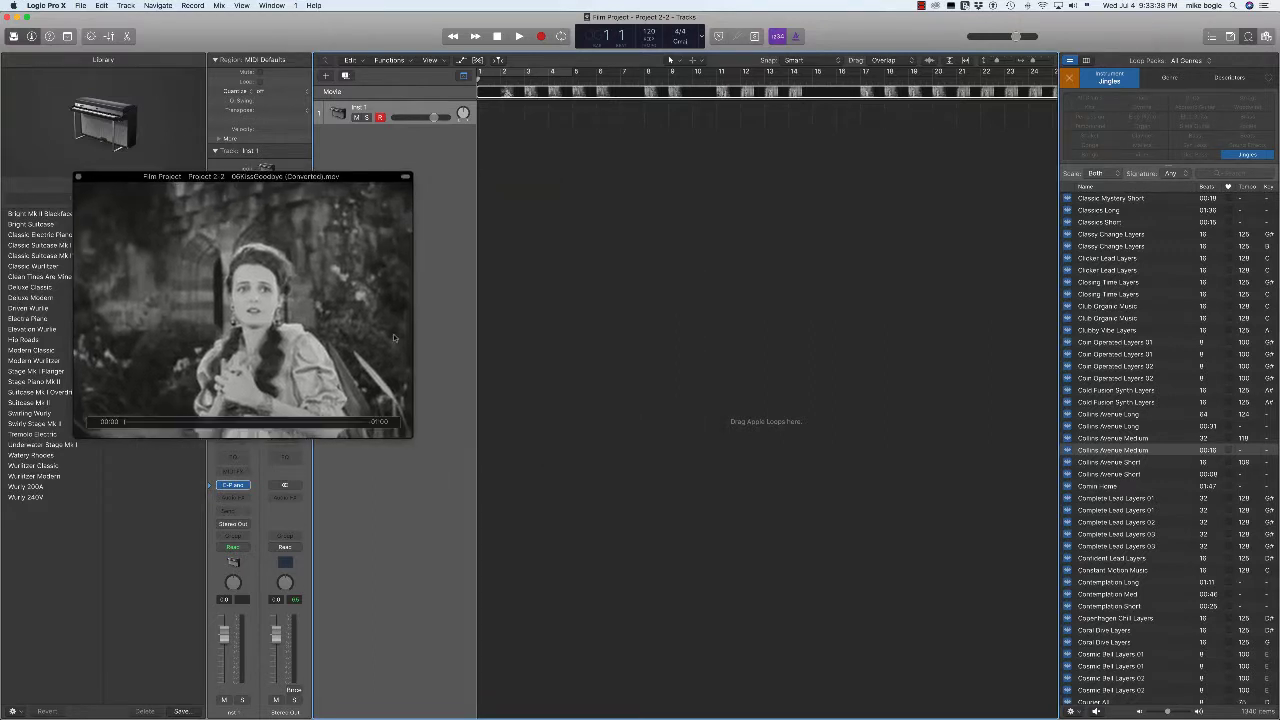
left_click_drag(410, 441, 460, 491)
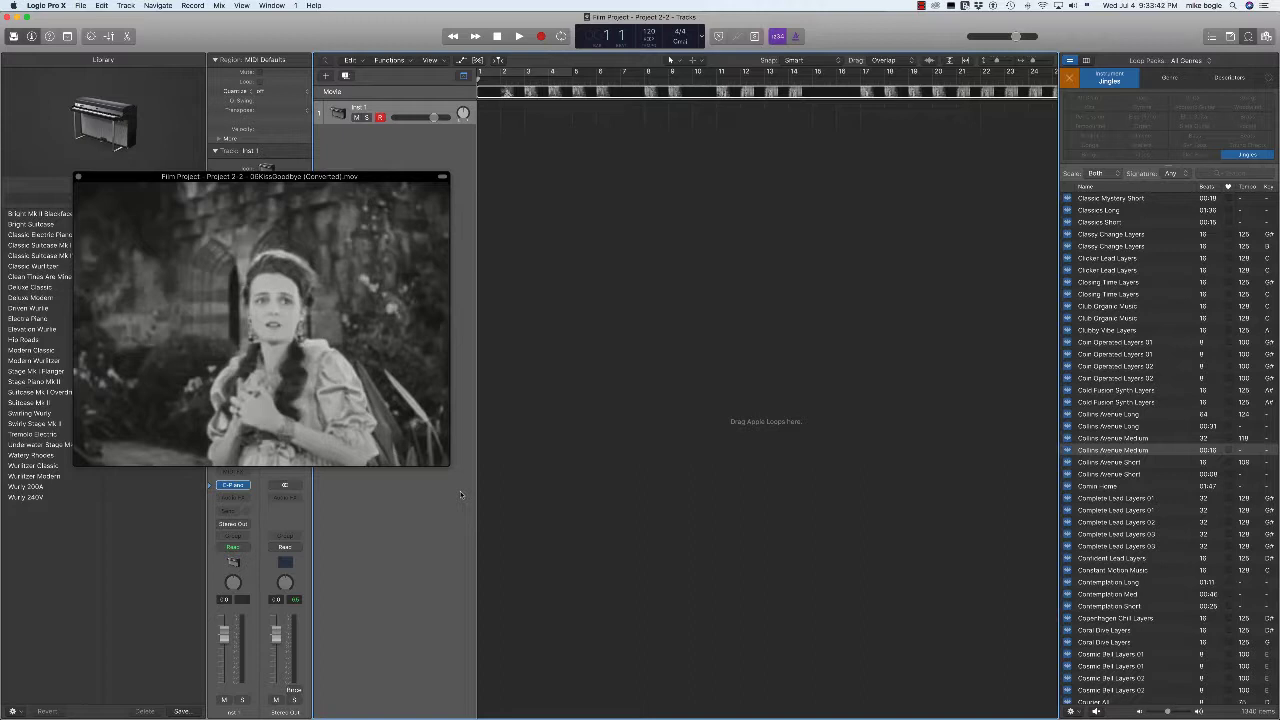
Step: Play the movie up to the couple's embrace and add a marker named "Kiss" at bar 8
key("space")
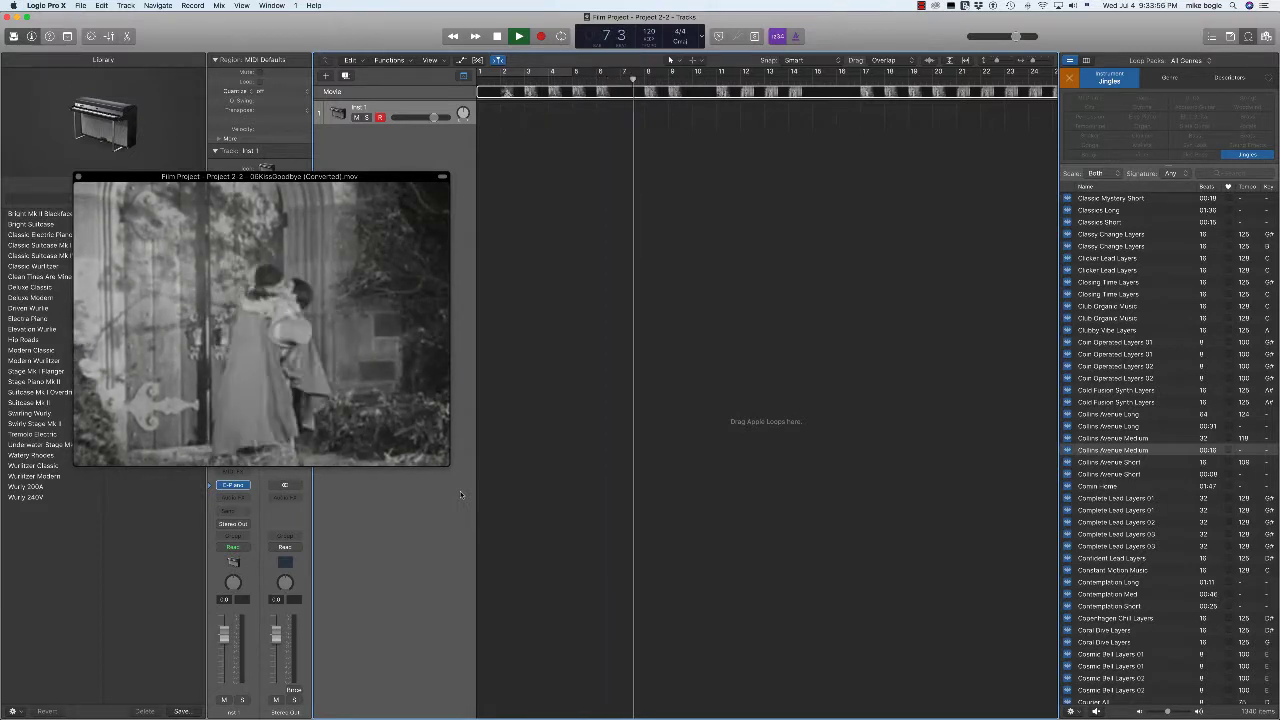
key("space")
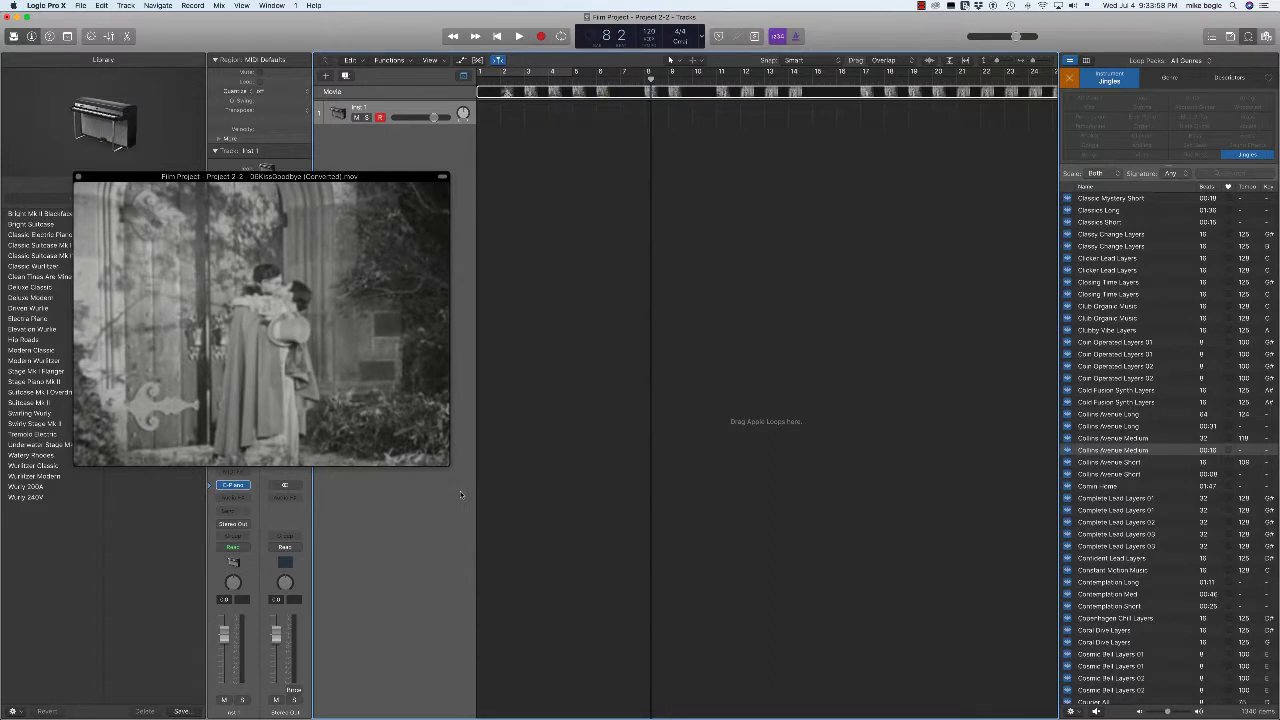
key("comma")
key("comma")
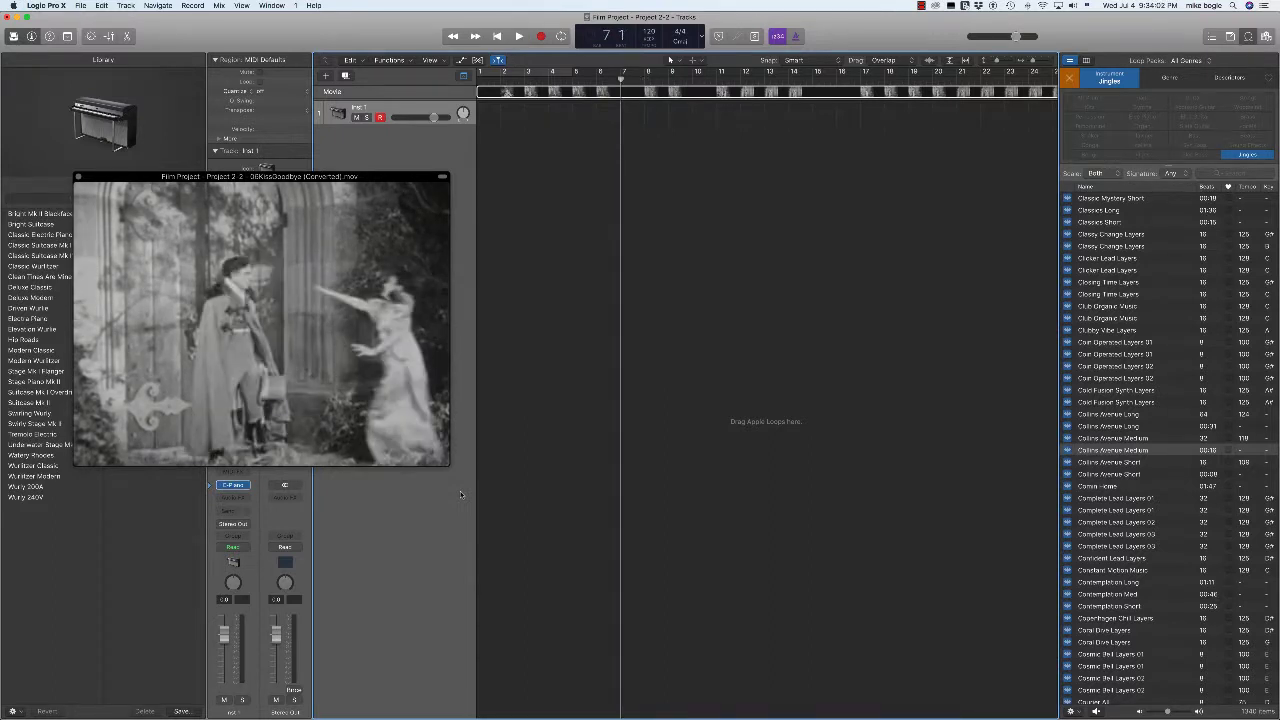
key("period")
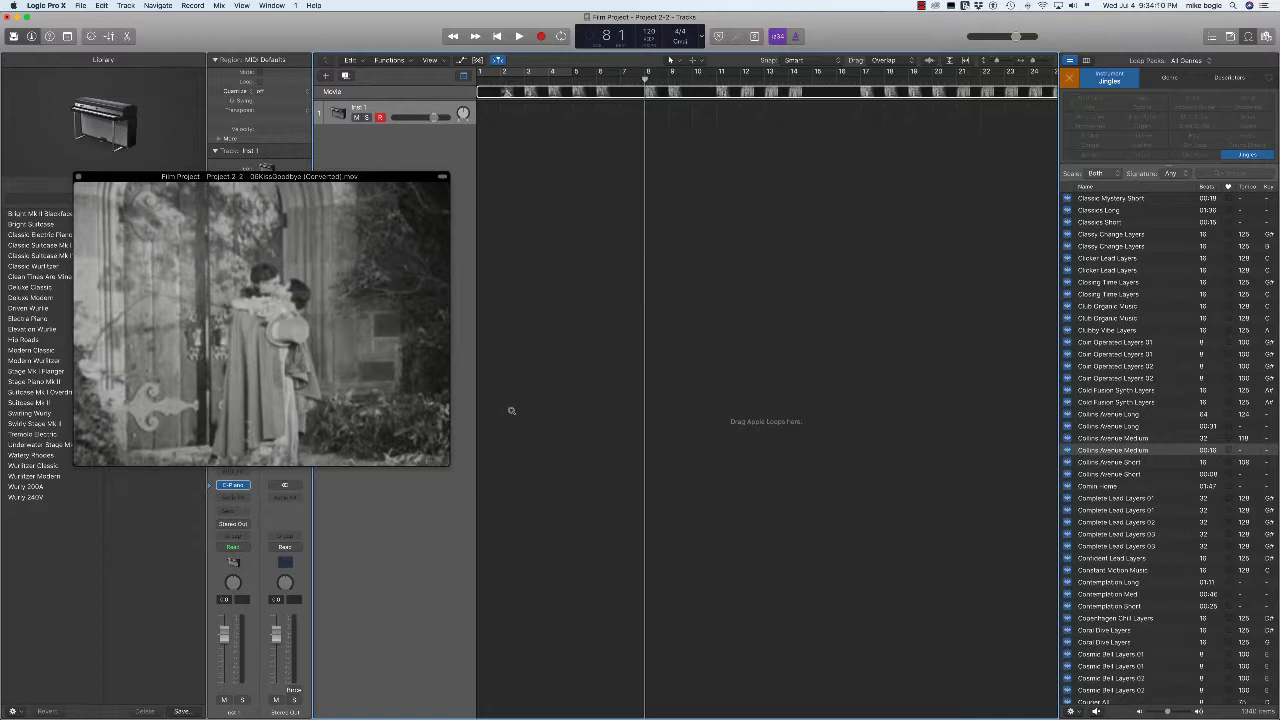
key("alt+apostrophe")
key("shift+apostrophe")
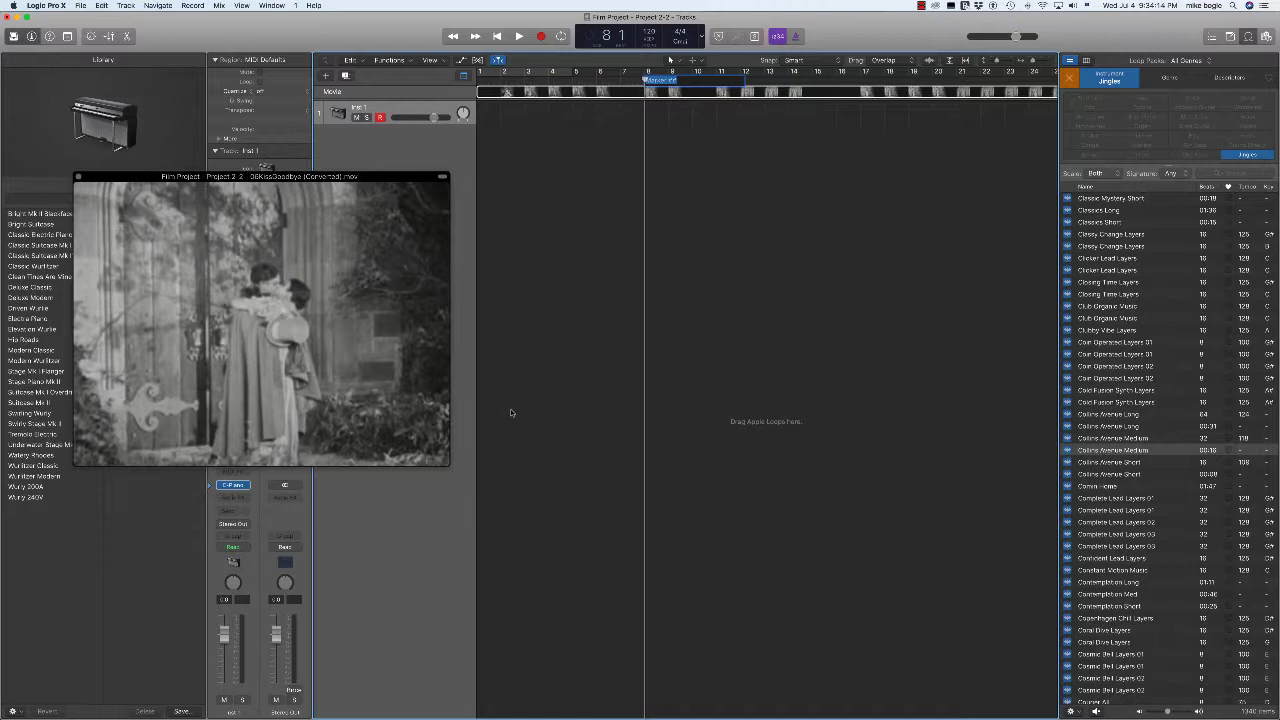
type("Kis")
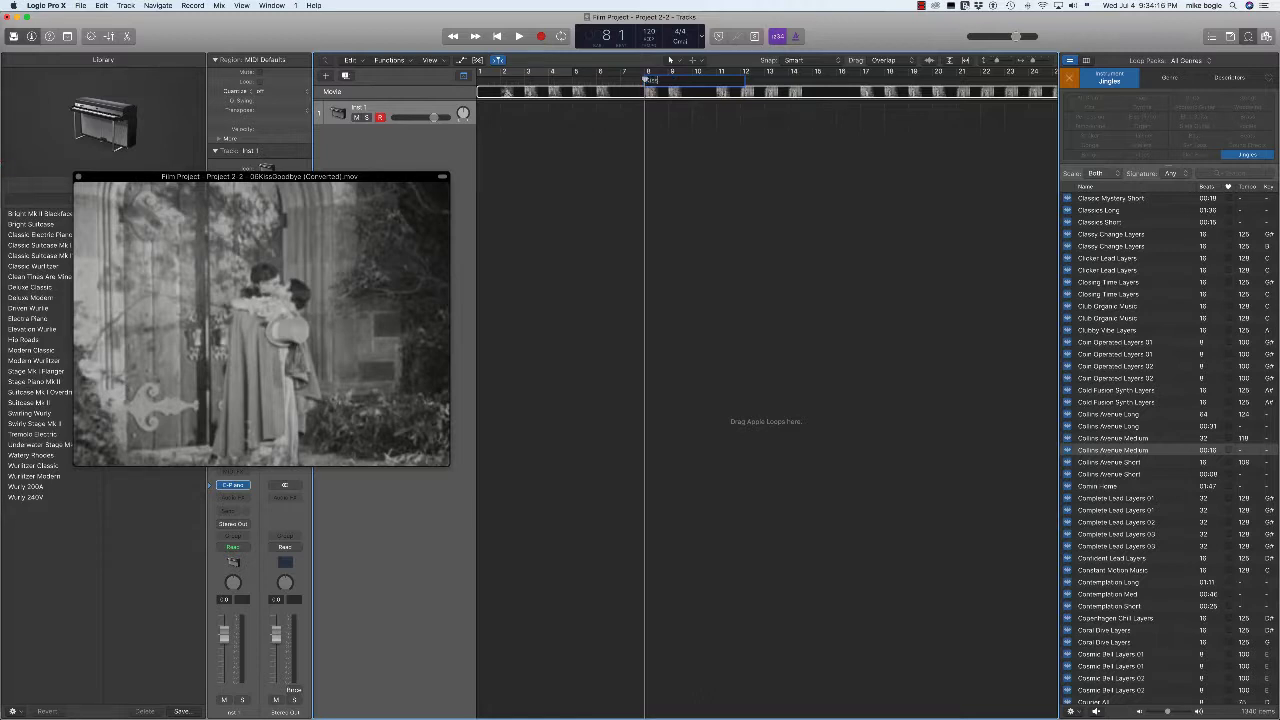
type("s")
key("Return")
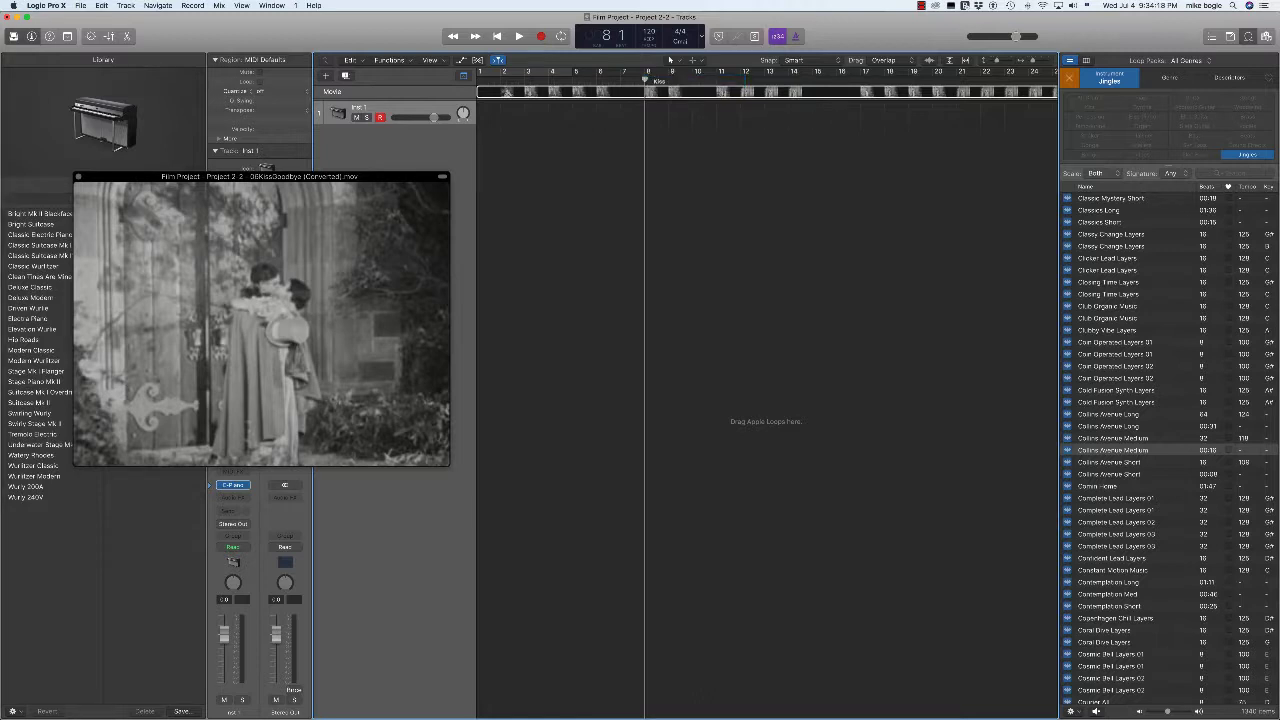
Step: Play on to the man leaving through the door and add a marker named "Door" at bar 11
key("space")
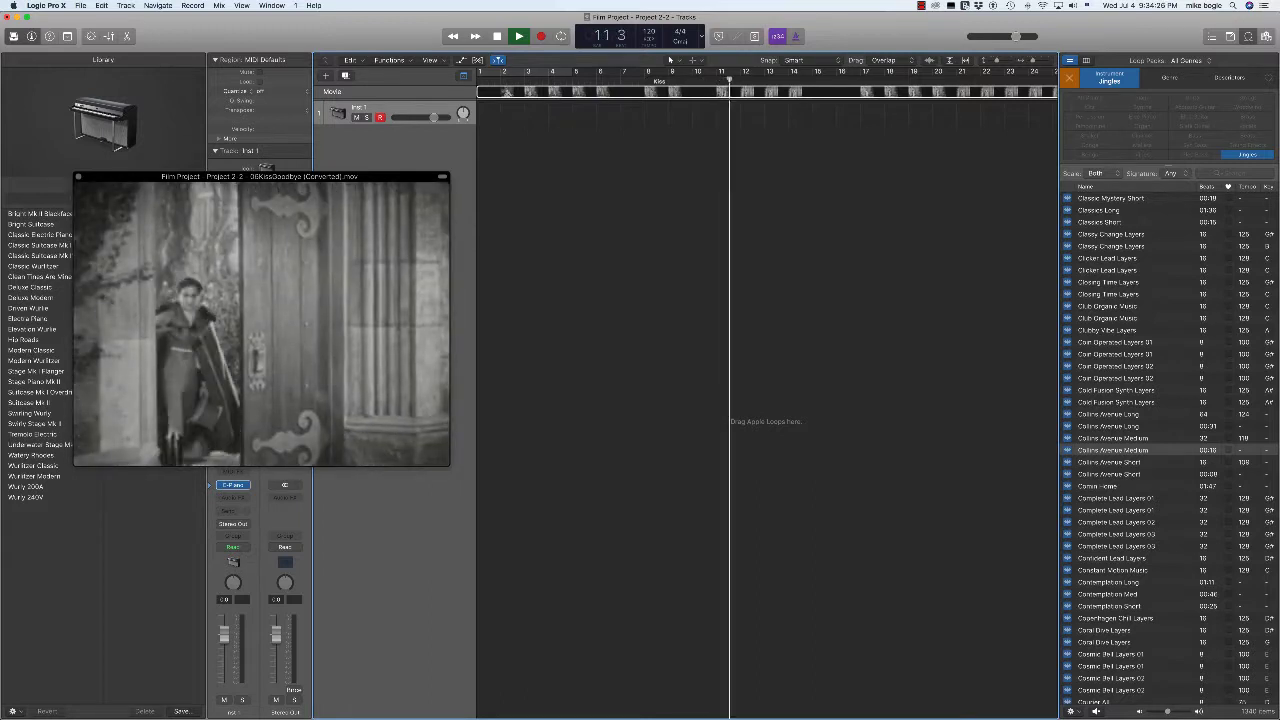
key("space")
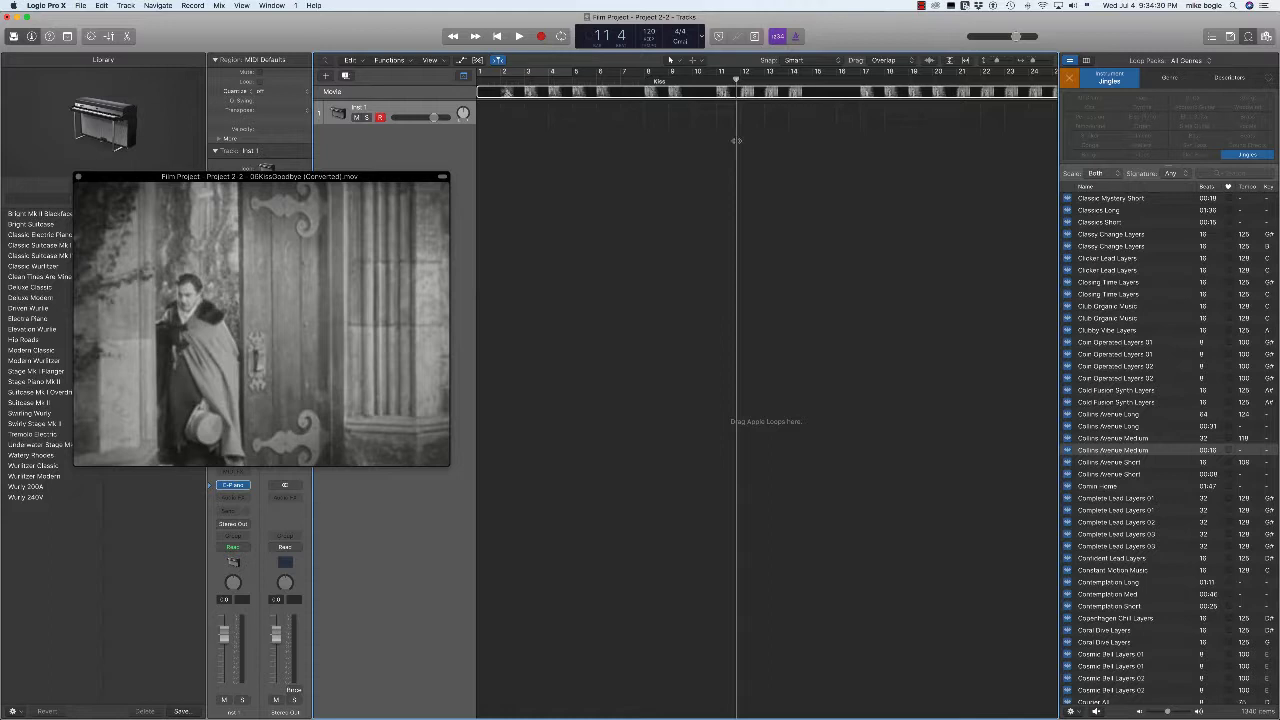
key("comma")
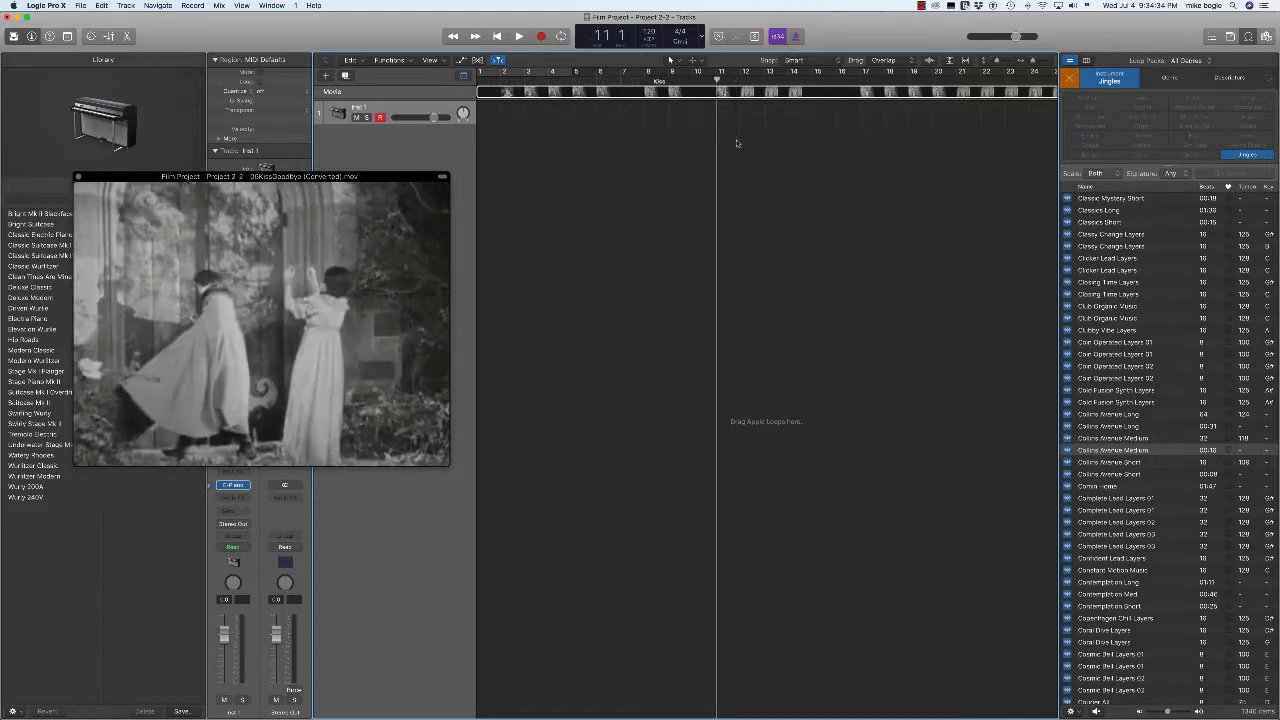
key("alt+apostrophe")
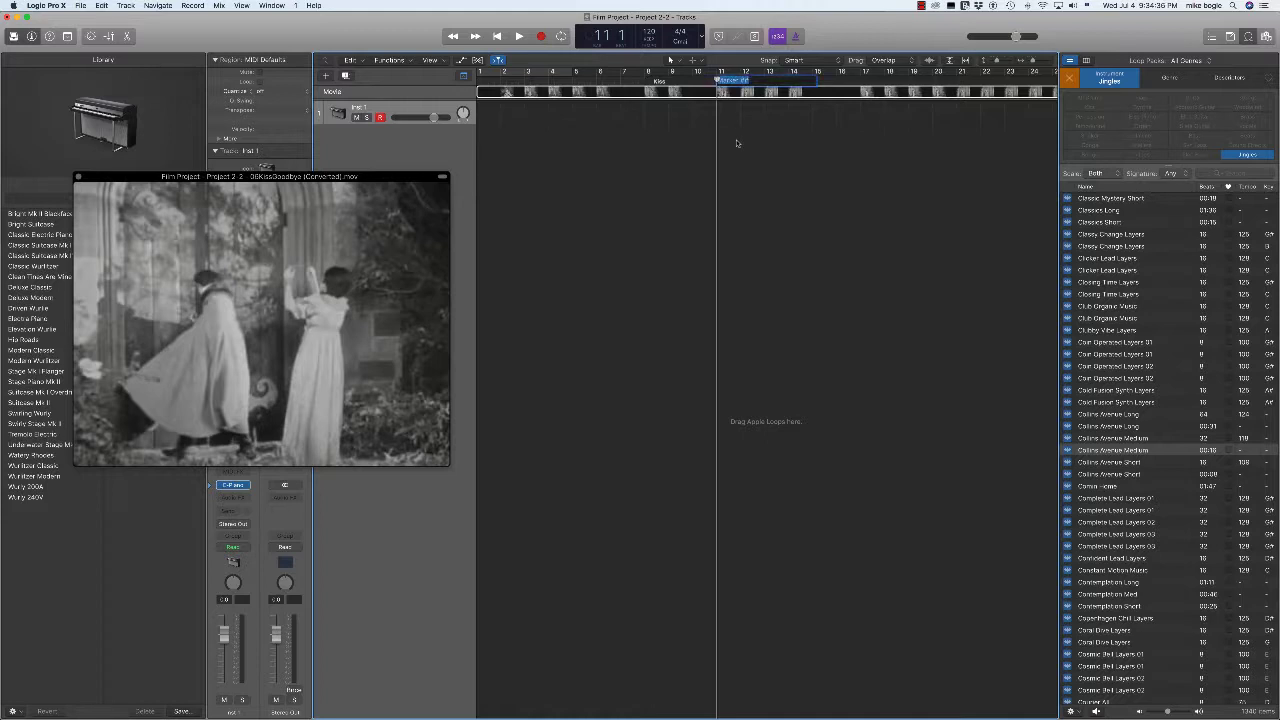
type("N")
key("Return")
Step: Play on to the woman alone against the door, add a third marker at bar 17, and reposition the playhead beside it
key("space")
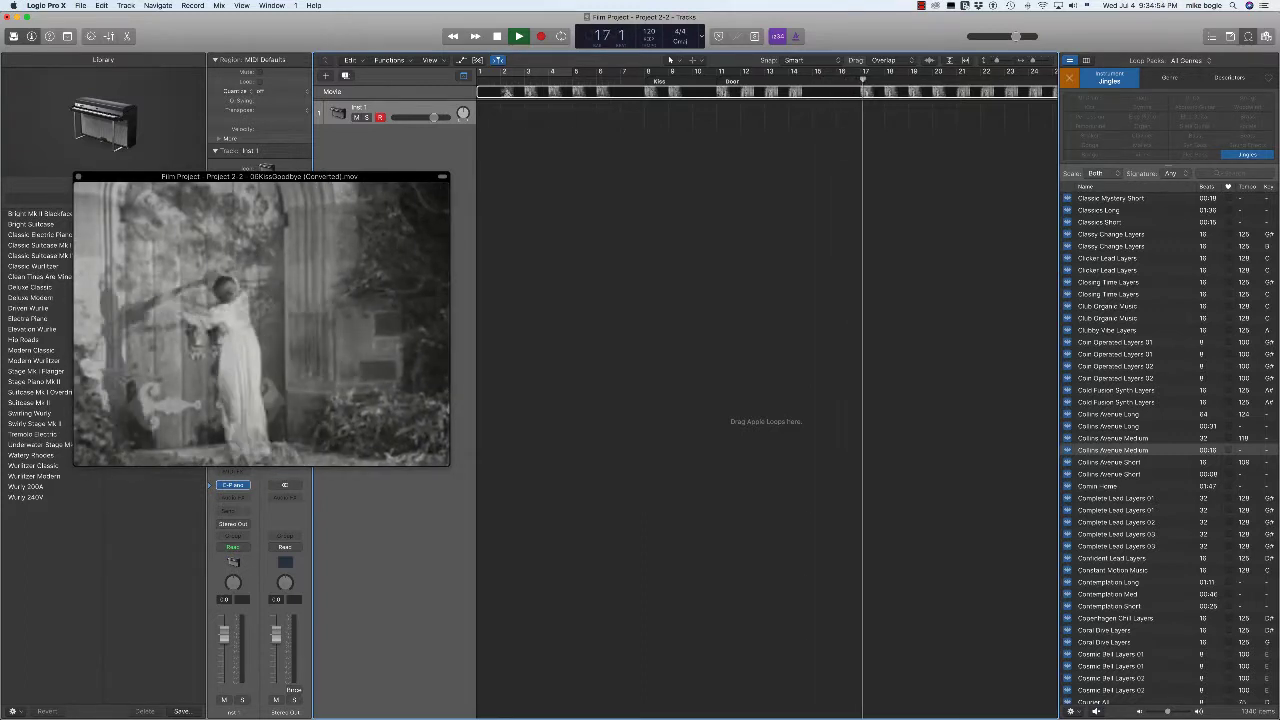
key("space")
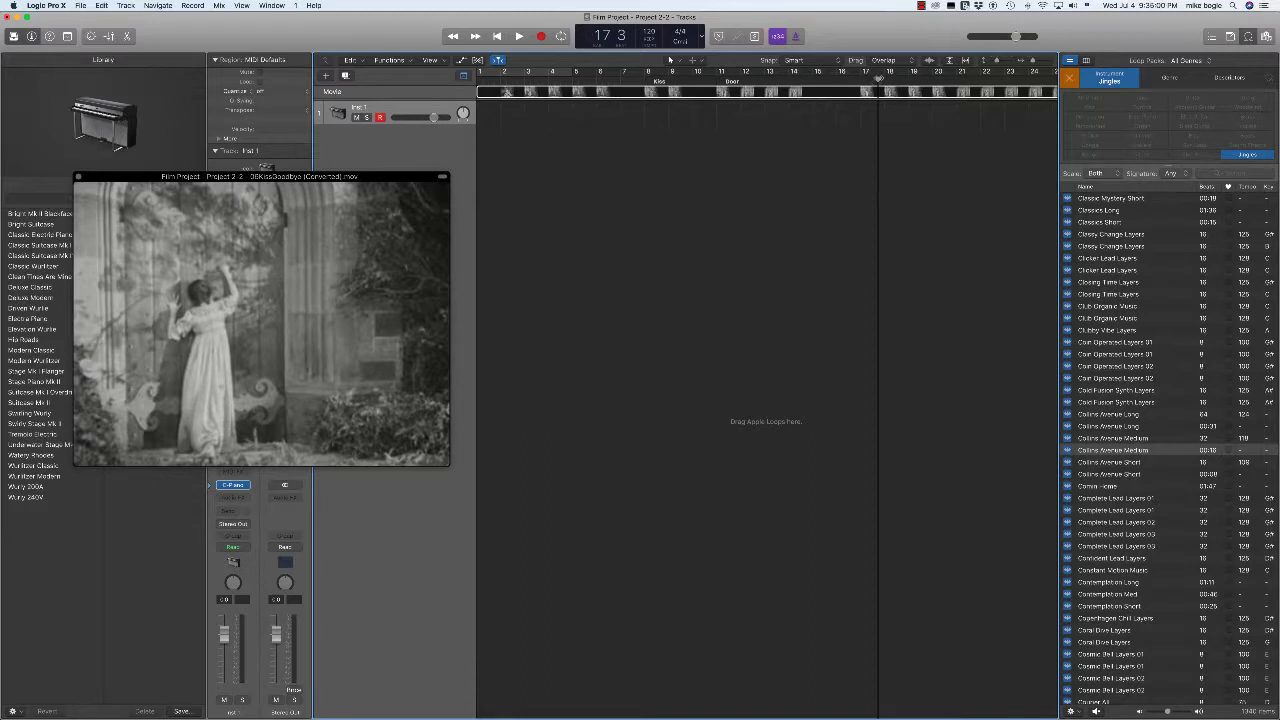
left_click_drag(878, 80, 854, 79)
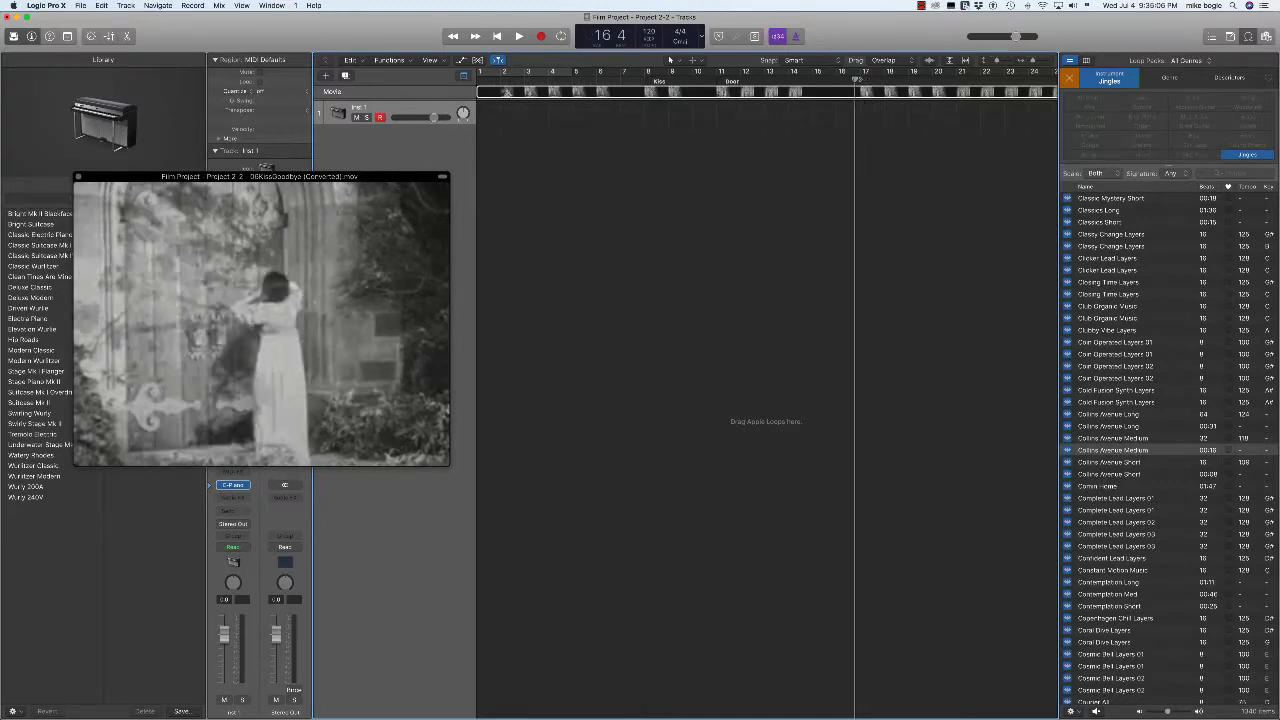
key("alt+apostrophe")
key("shift+apostrophe")
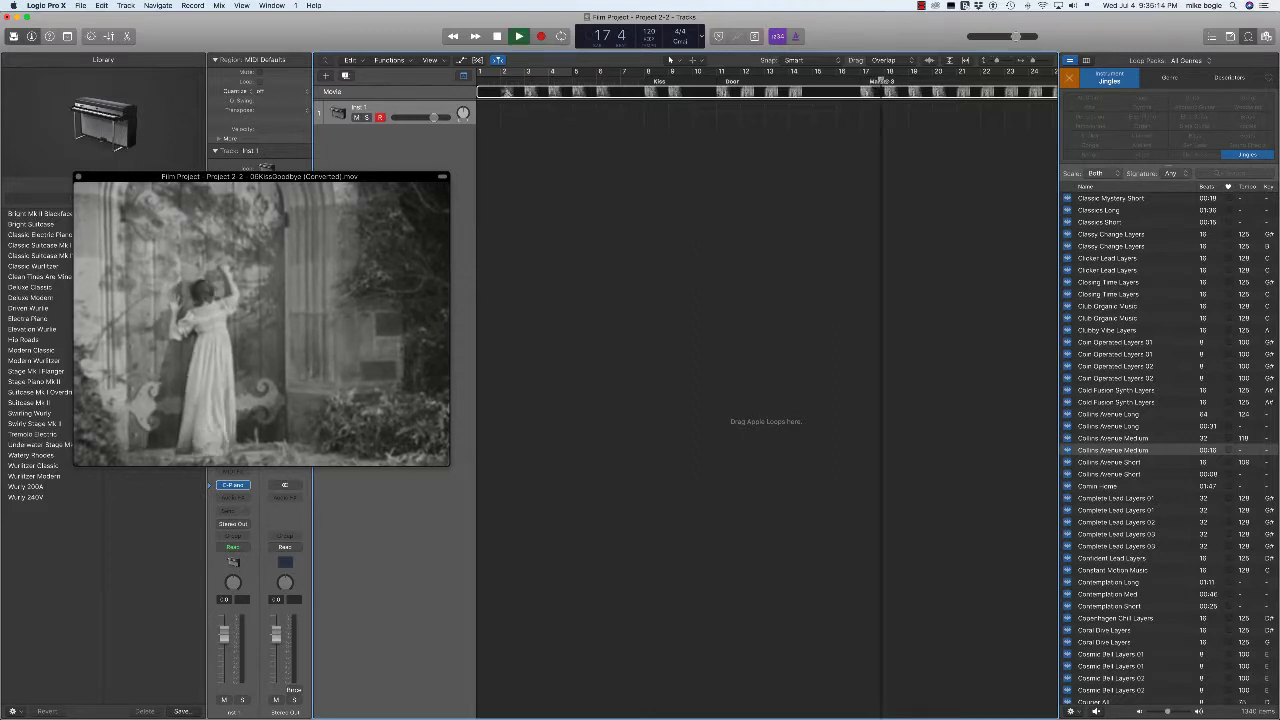
left_click_drag(886, 82, 883, 101)
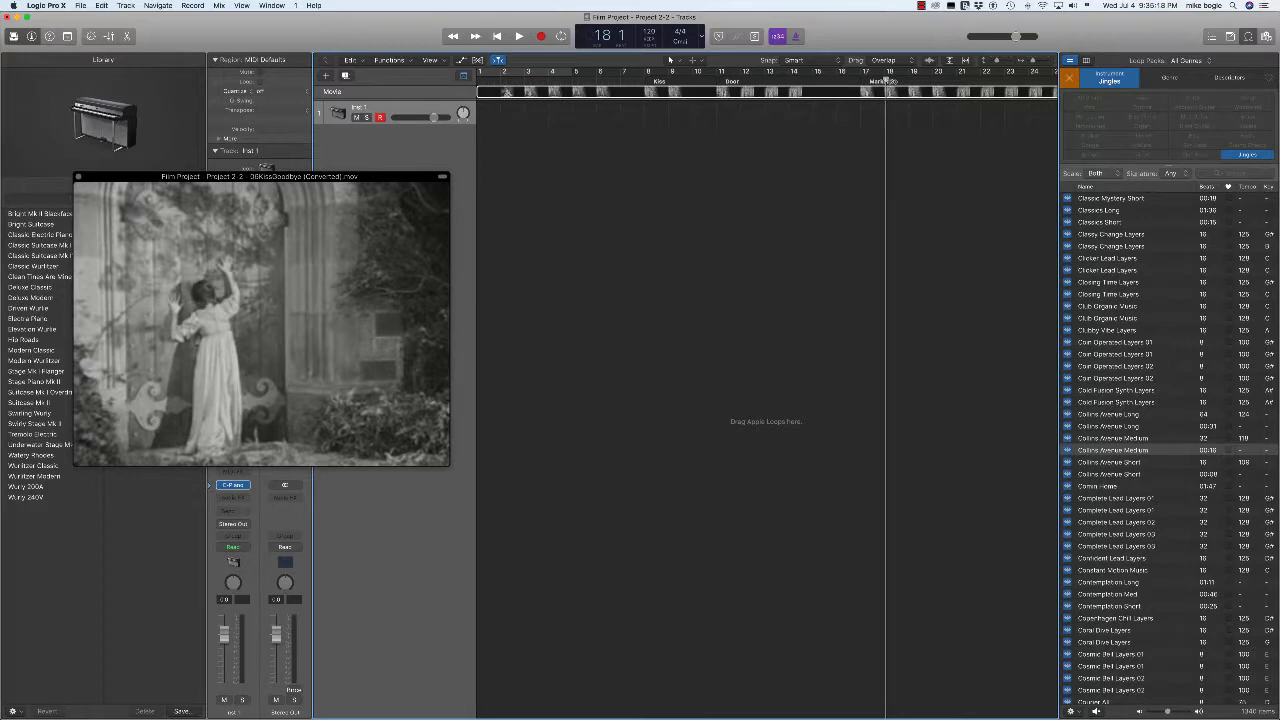
key("space")
left_click(873, 82)
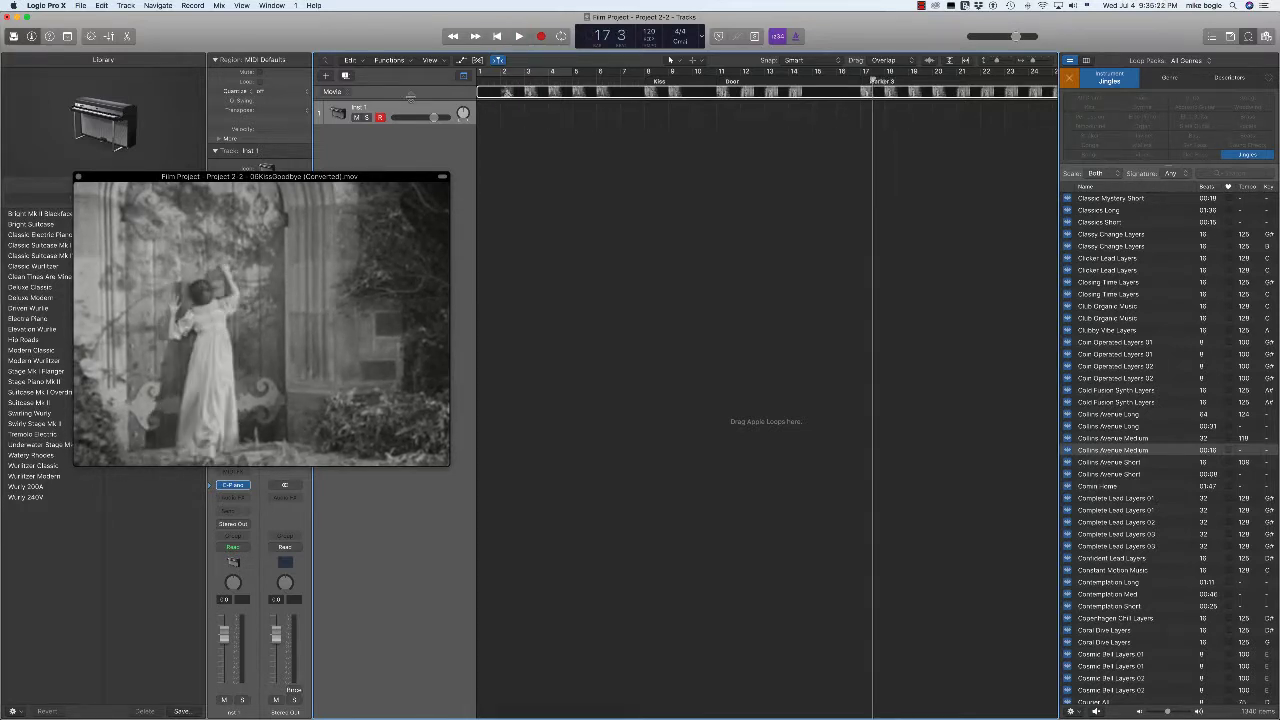
Step: Show the Marker global track together with the movie track and increase the marker track's height
left_click(410, 97)
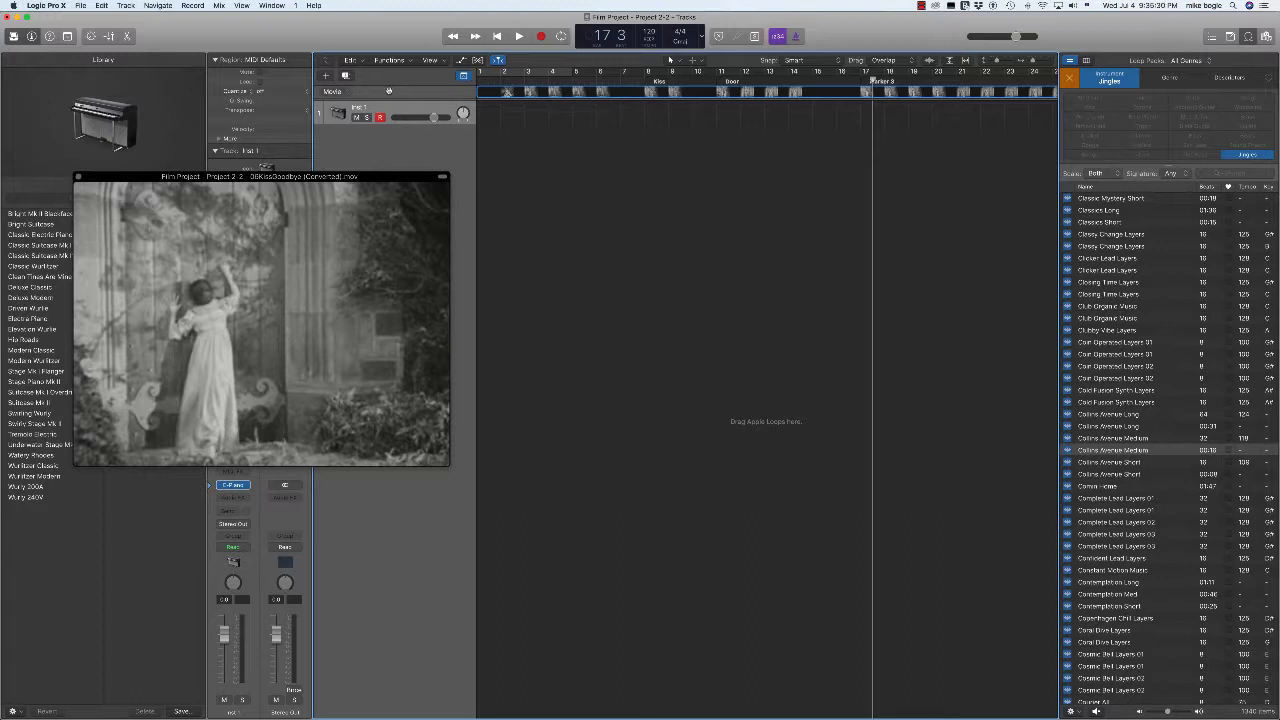
key("alt+g")
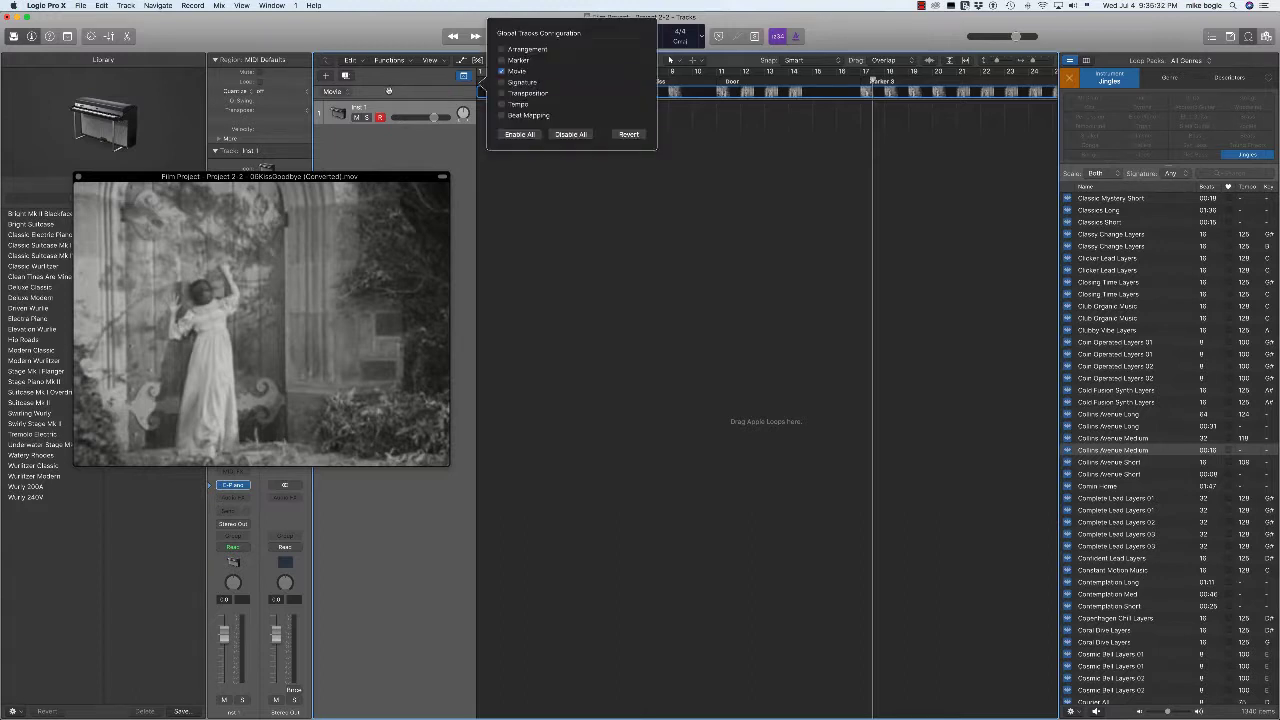
left_click(502, 60)
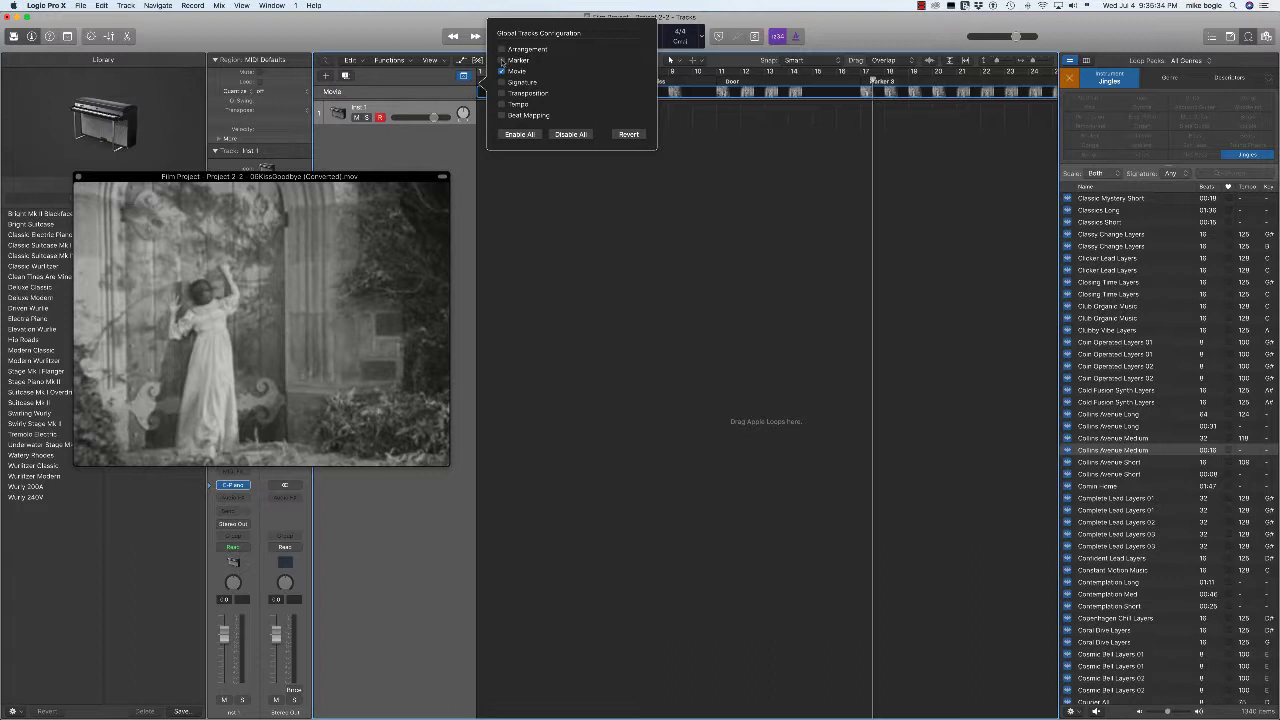
left_click(567, 173)
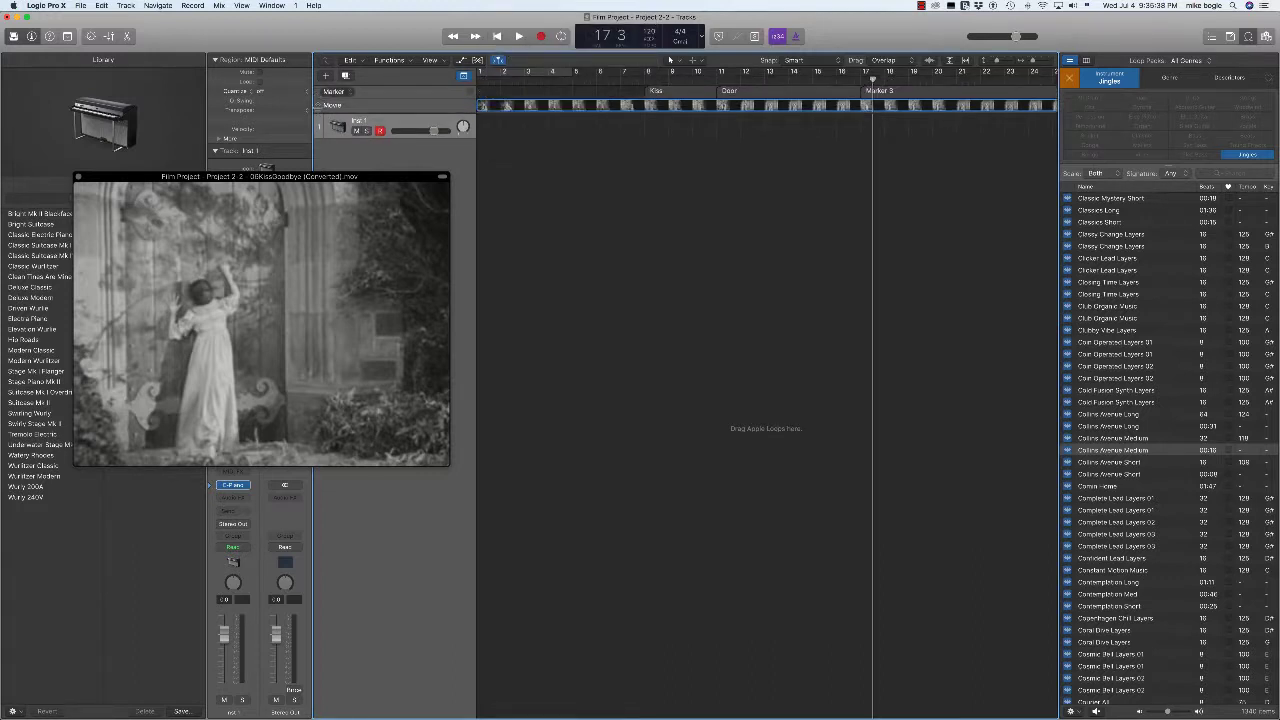
left_click_drag(317, 99, 317, 160)
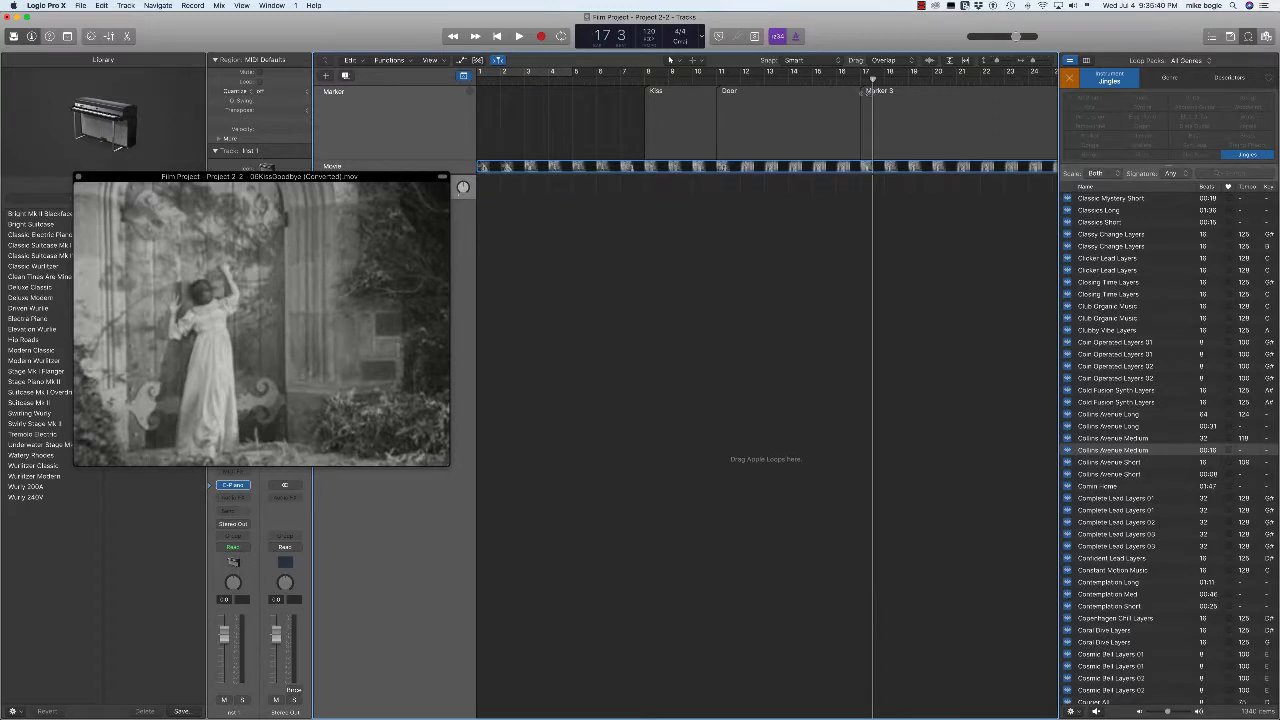
Step: Rename the third marker, at bar 17, as "Crying"
left_click_drag(873, 82, 839, 87)
double_click(875, 92)
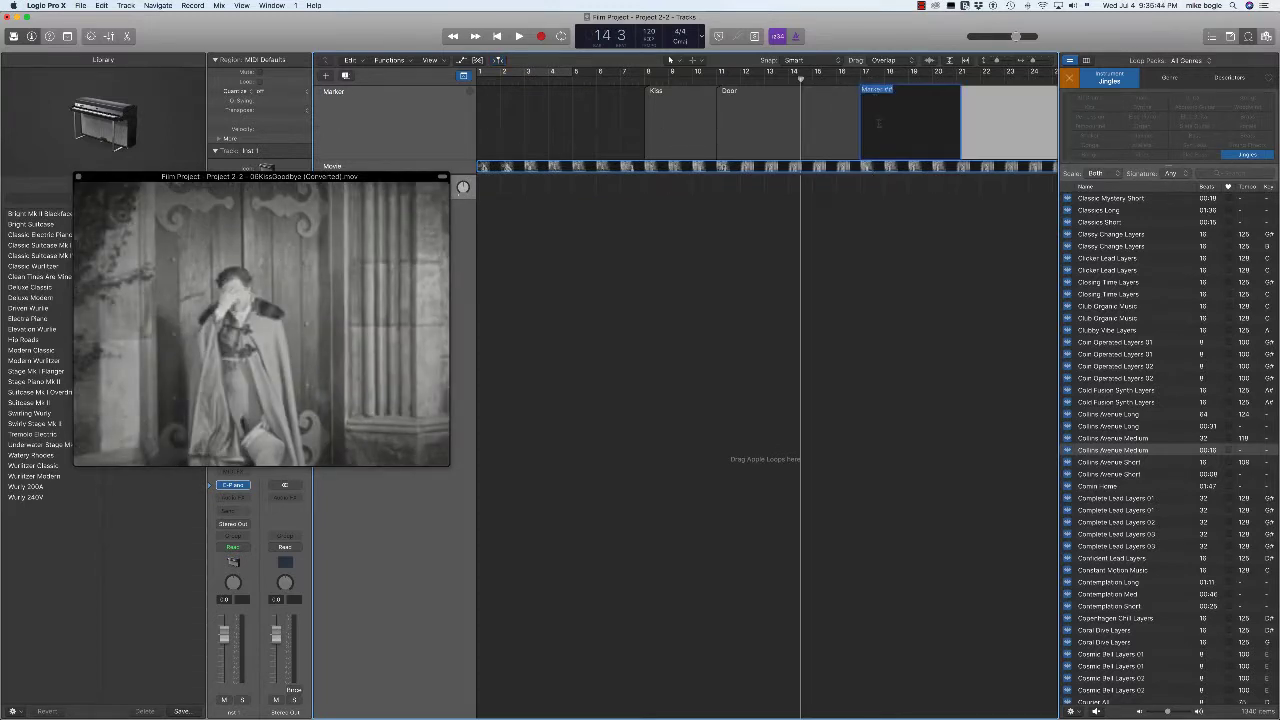
type("Crying")
key("Return")
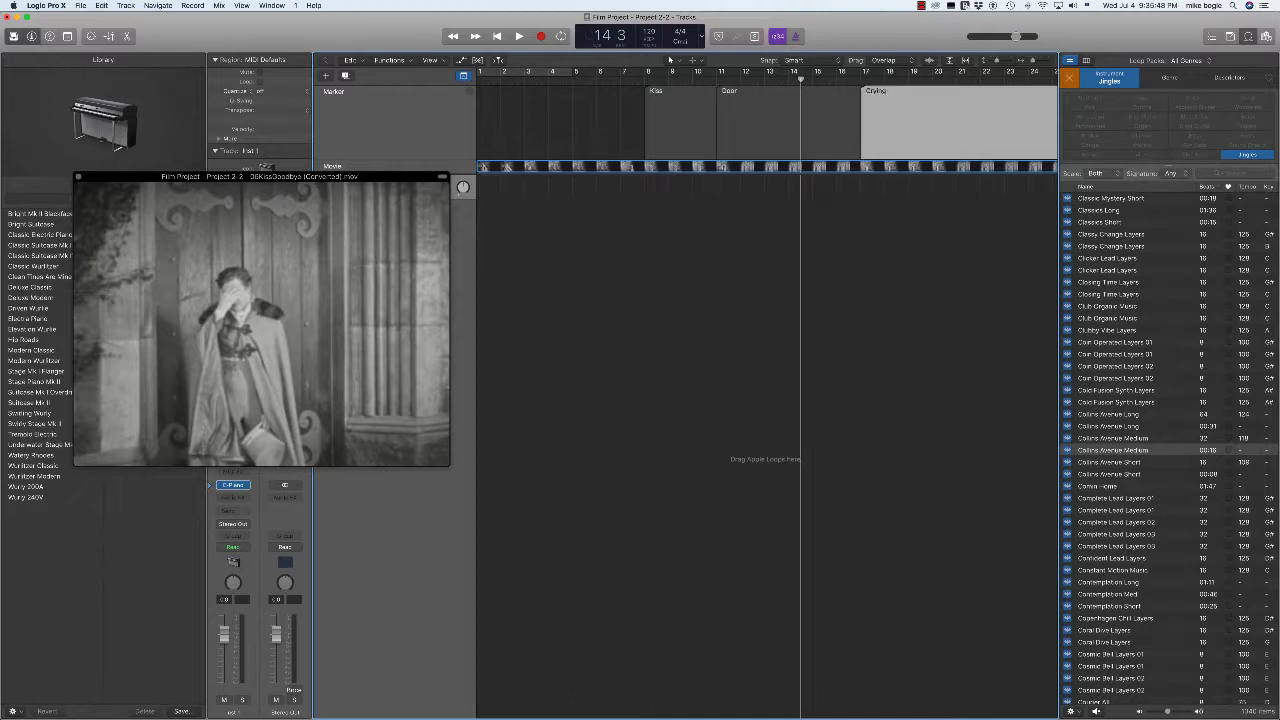
Step: Play on to the man standing at the door with his hat and add a marker named "Flourish\" at bar 23
key("period")
key("period")
key("period")
key("space")
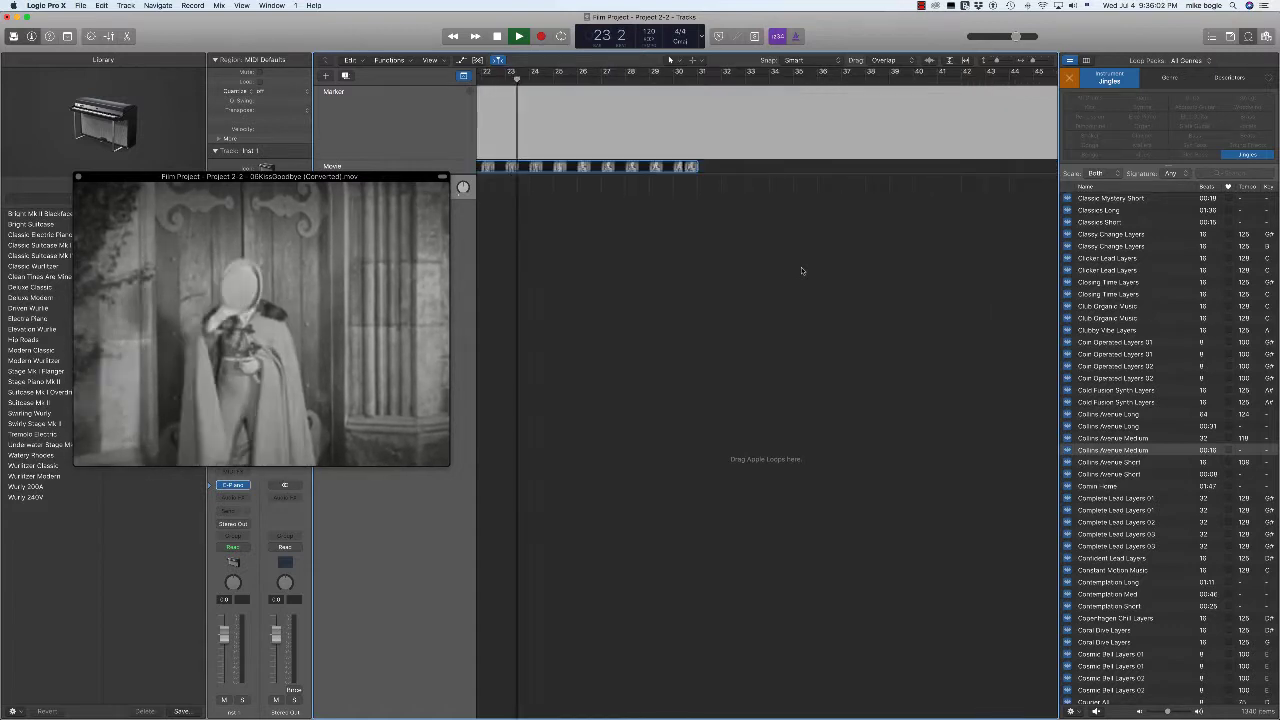
key("space")
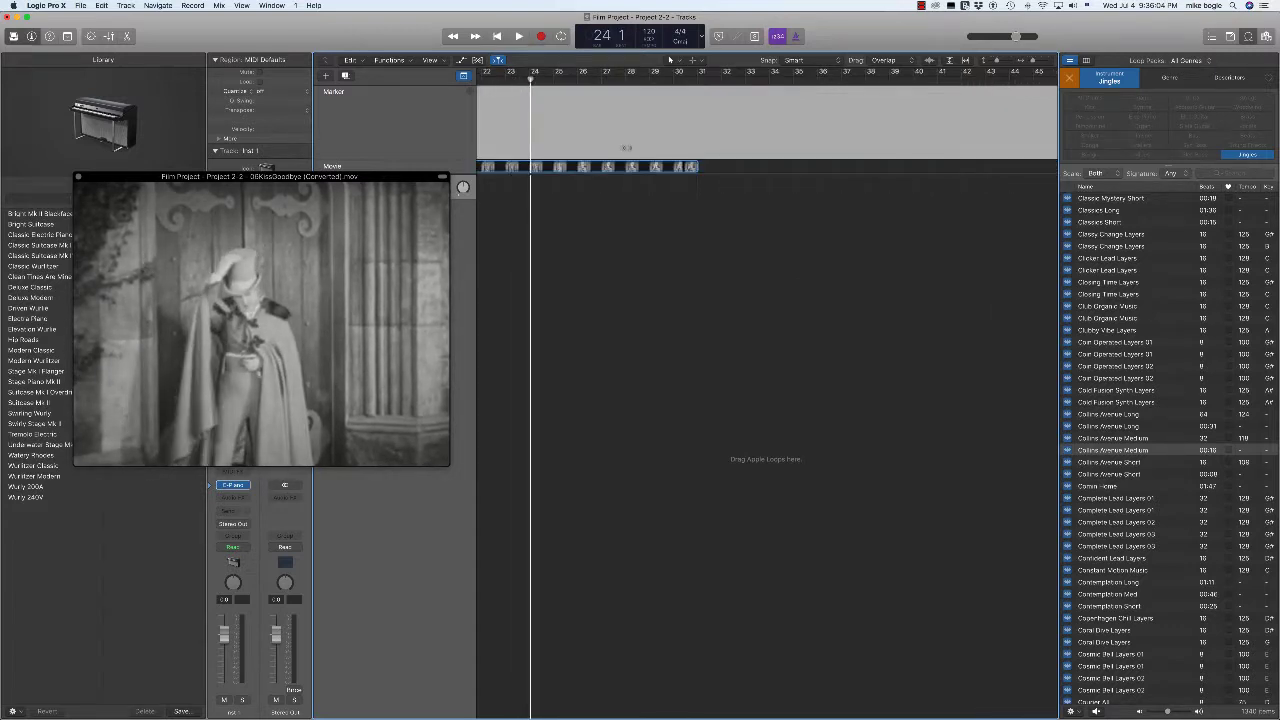
left_click(505, 79)
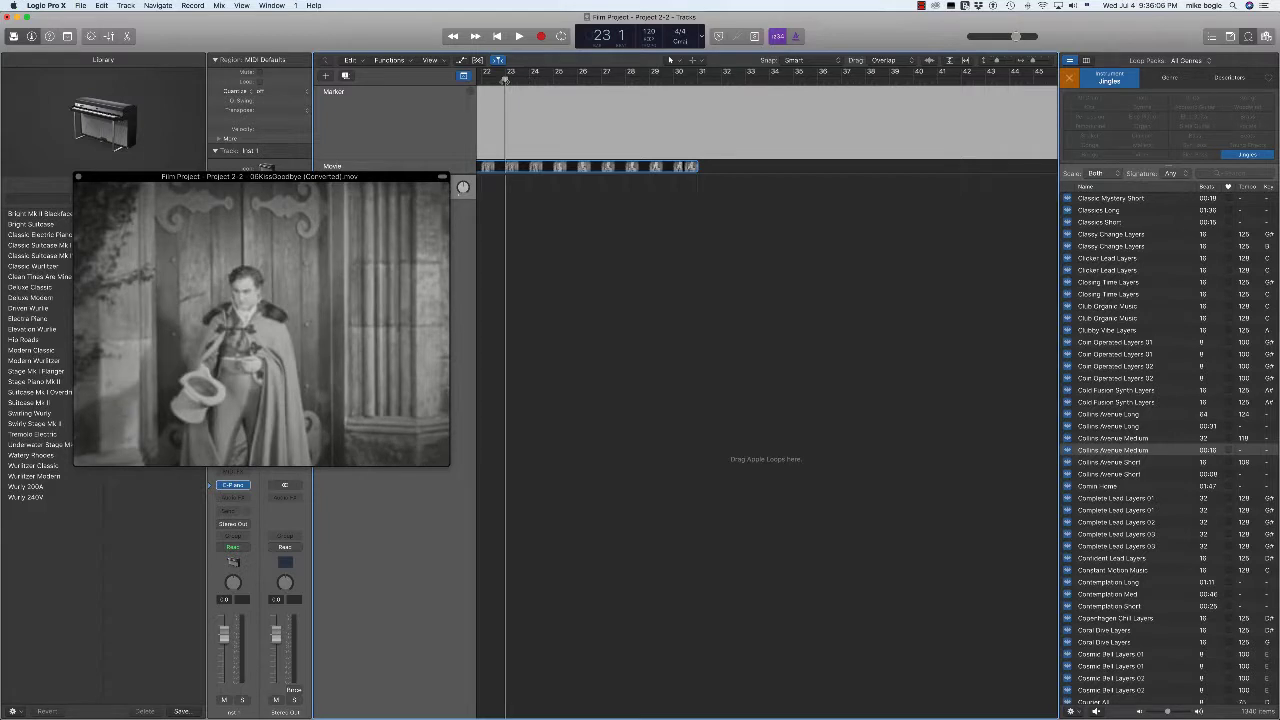
key("alt+apostrophe")
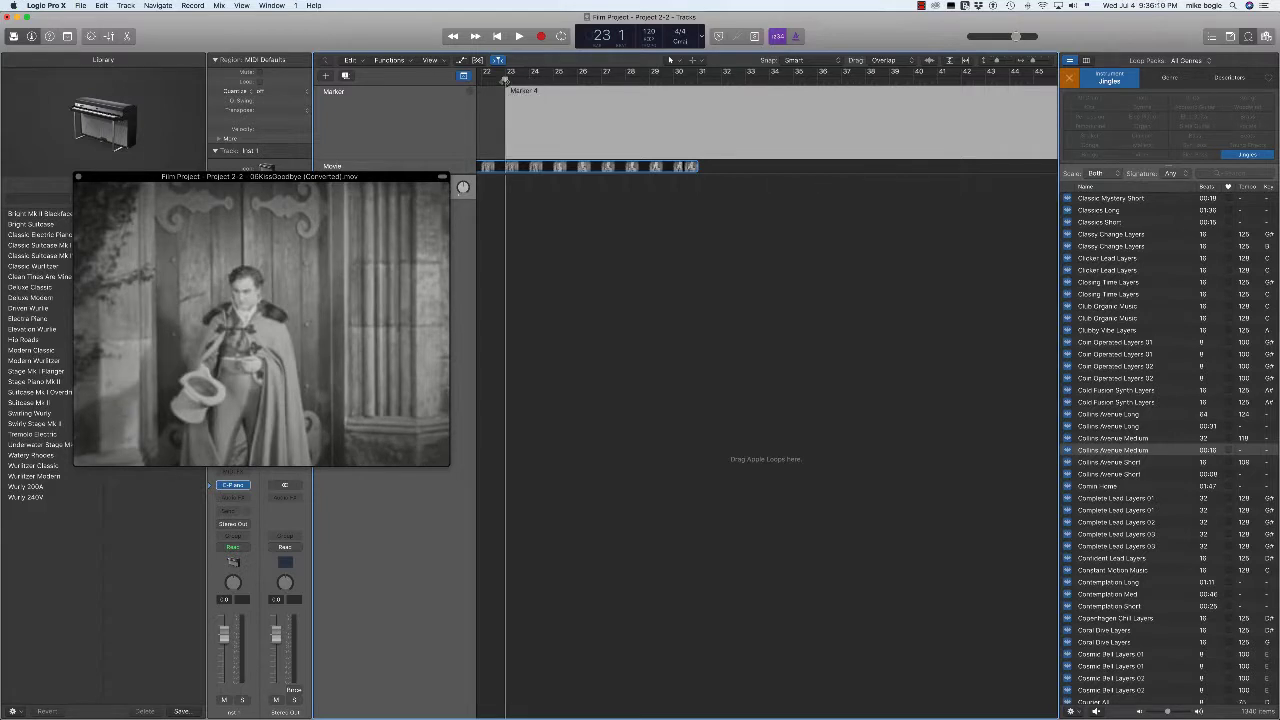
key("shift+apostrophe")
type("Flo")
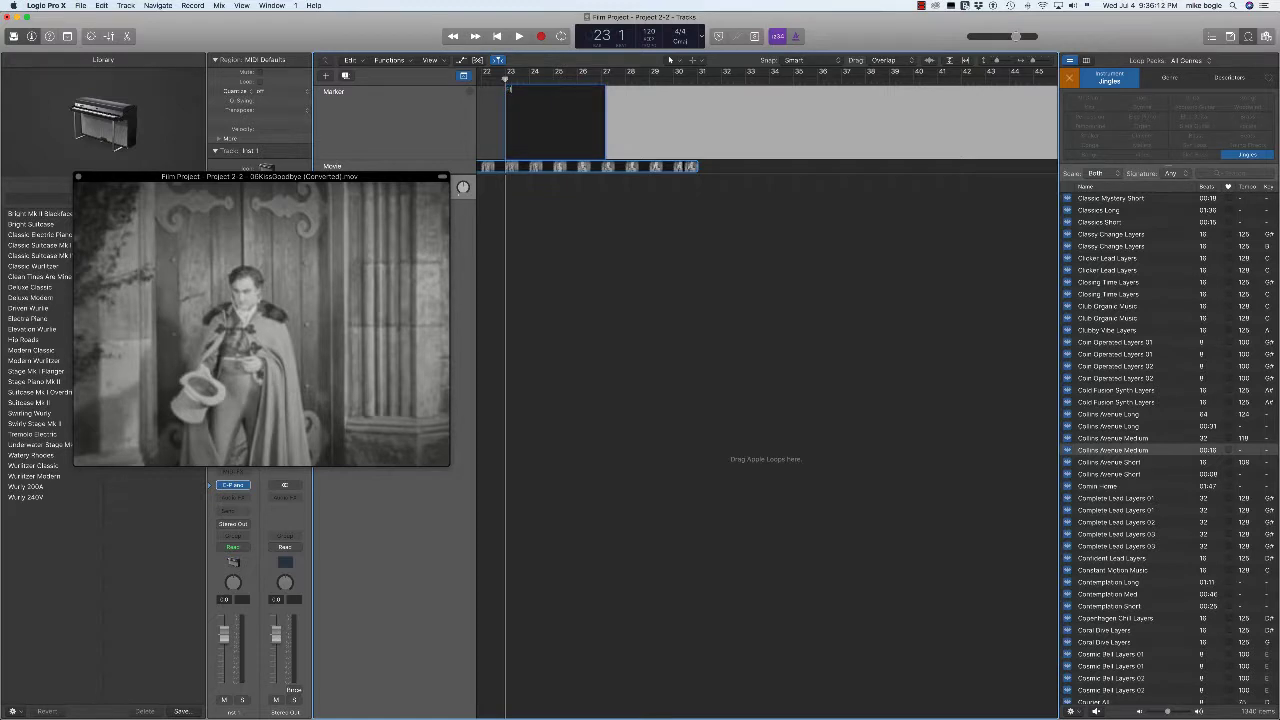
type("urish\\")
key("Return")
Step: Play the movie through to its end and place the playhead where the movie clip finishes, at bar 31
key("space")
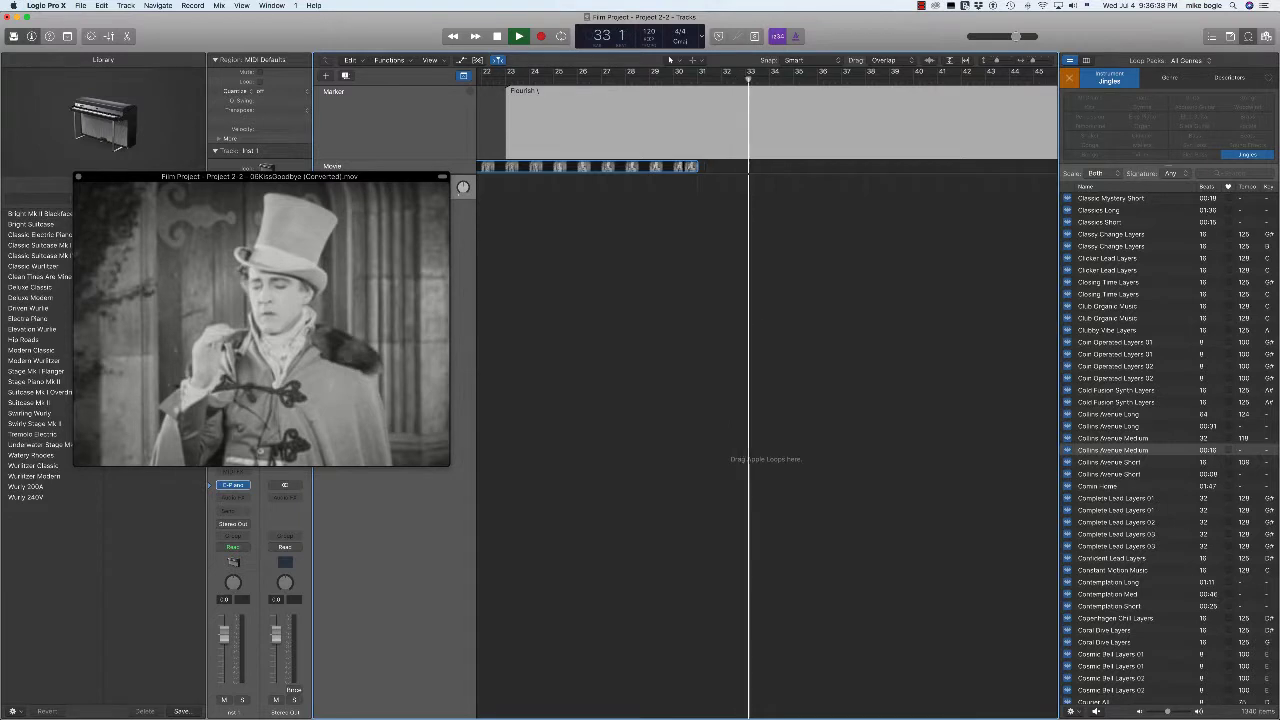
key("space")
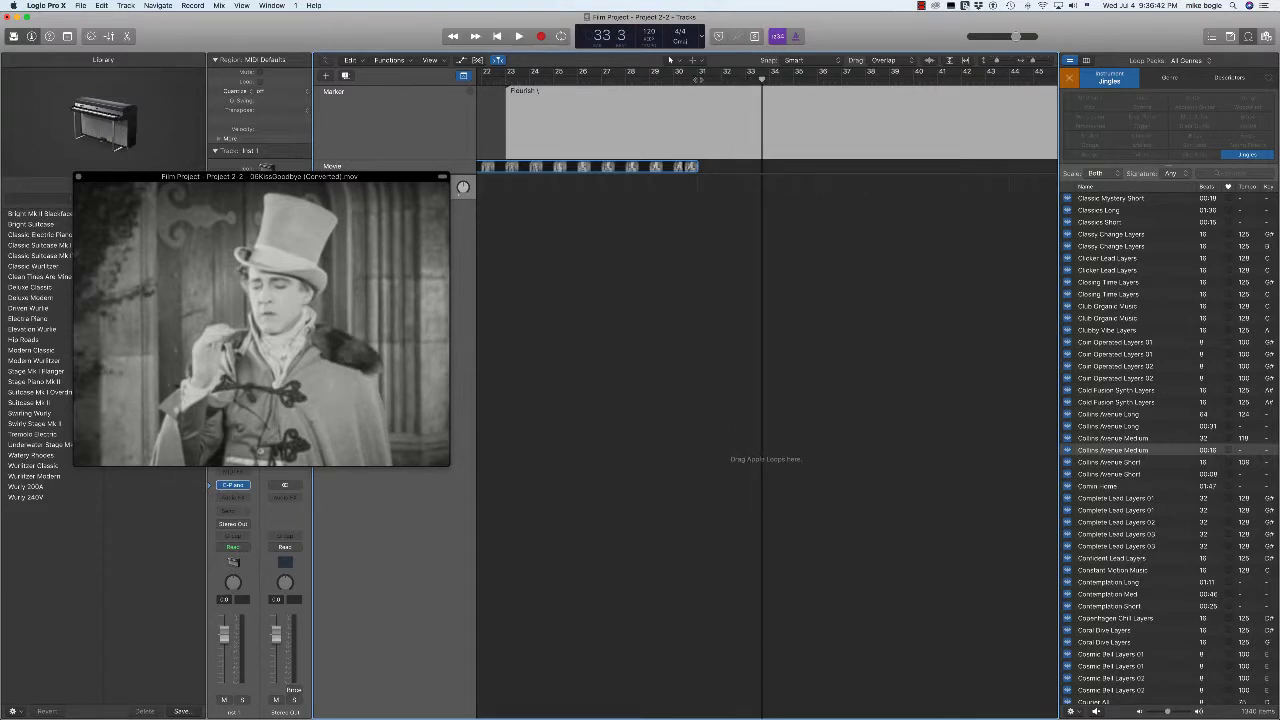
left_click(698, 76)
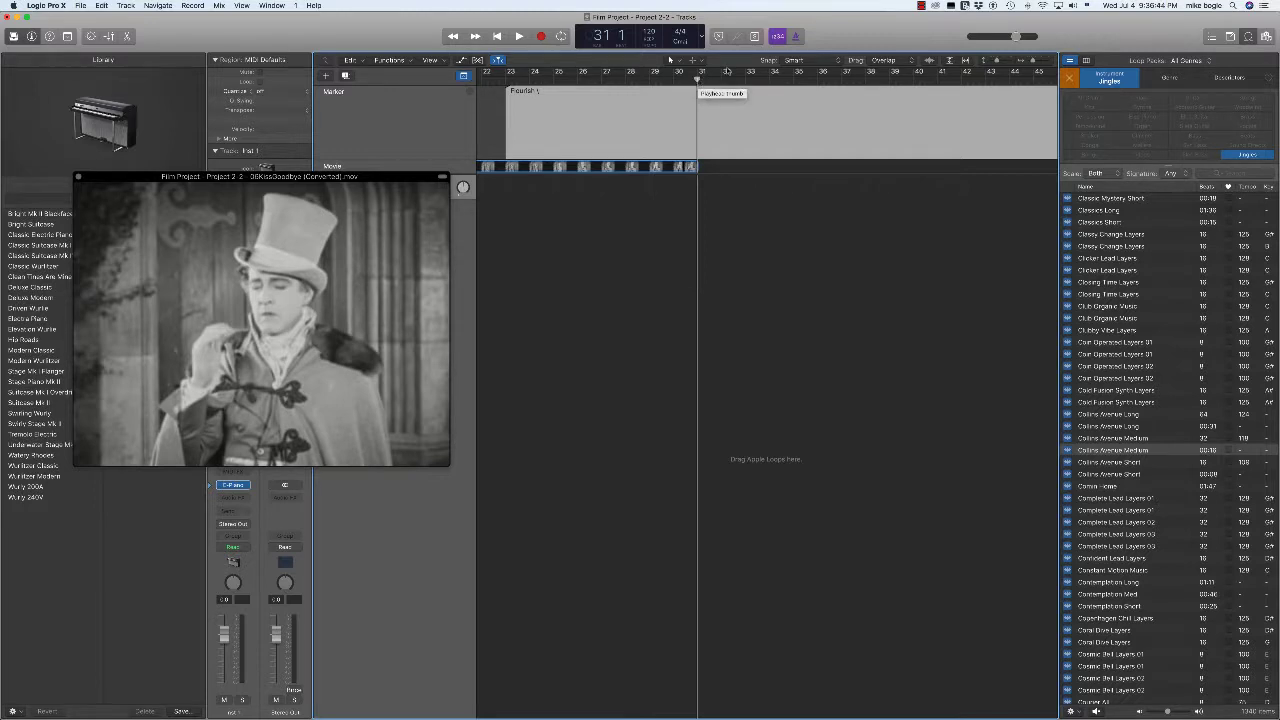
Step: Switch the LCD to the Custom display with Key Signature / Project End included, and set the project end to bar 31
left_click(702, 37)
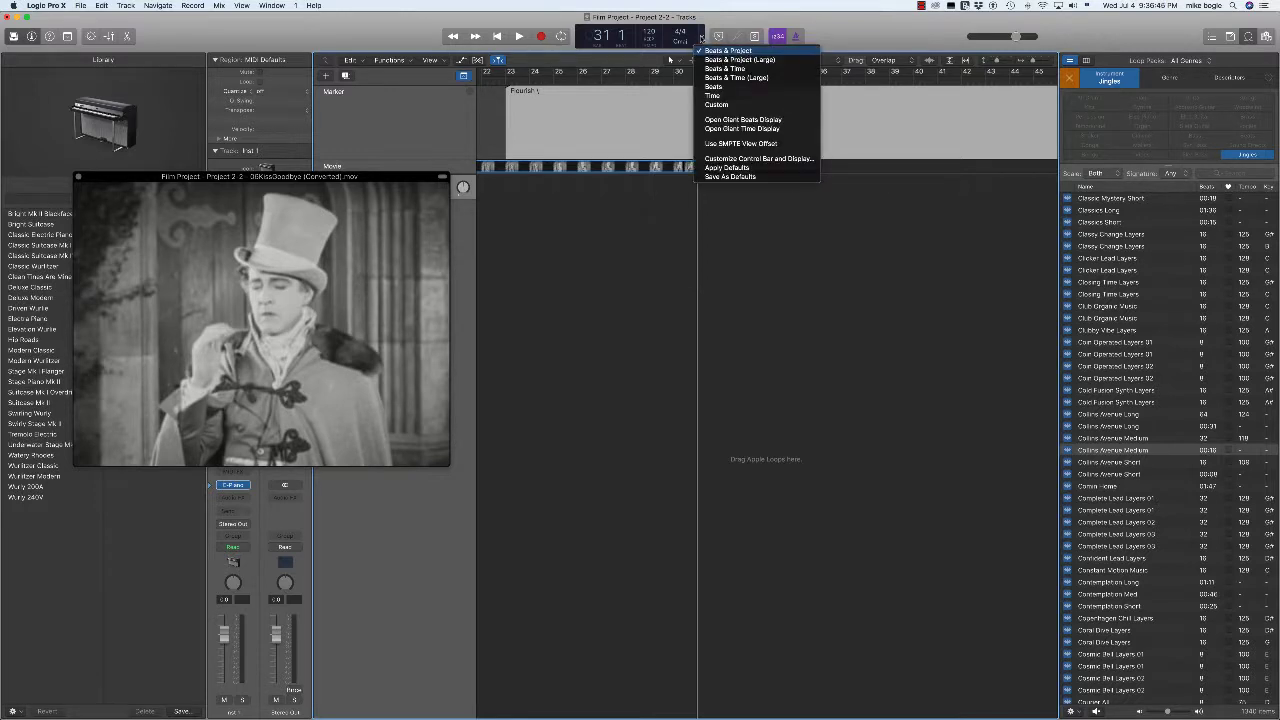
left_click(716, 105)
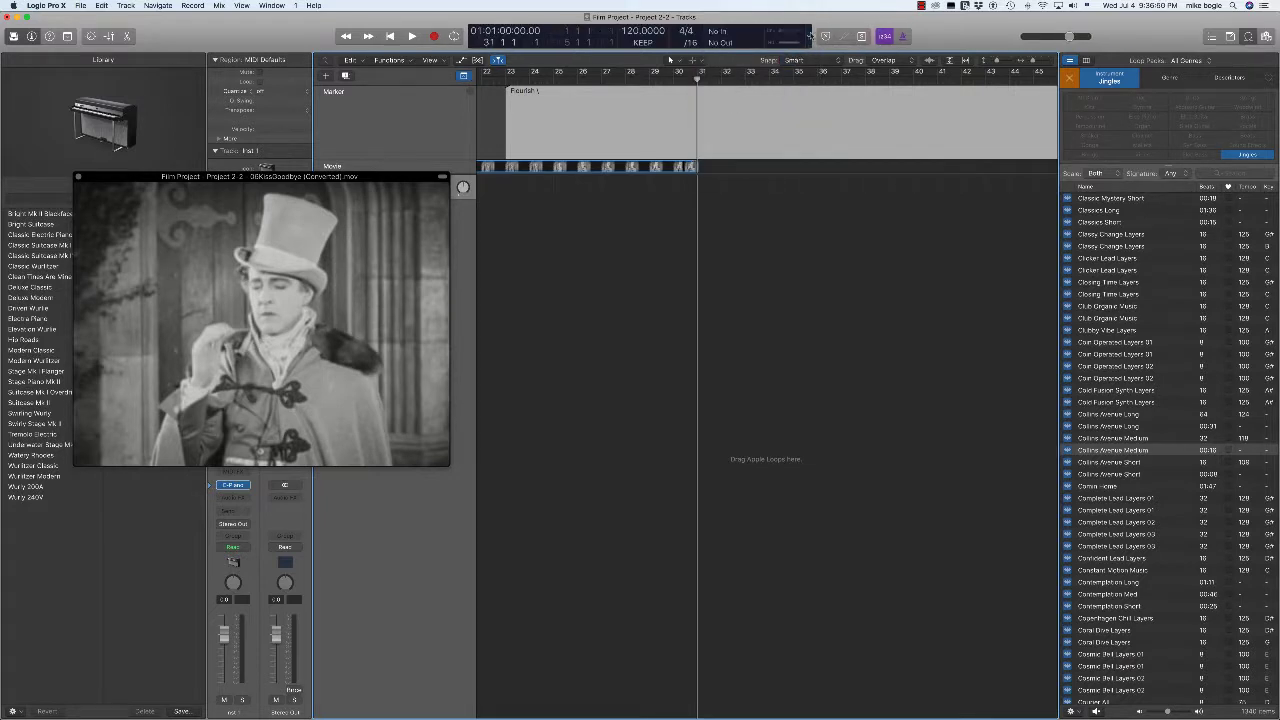
left_click(810, 37)
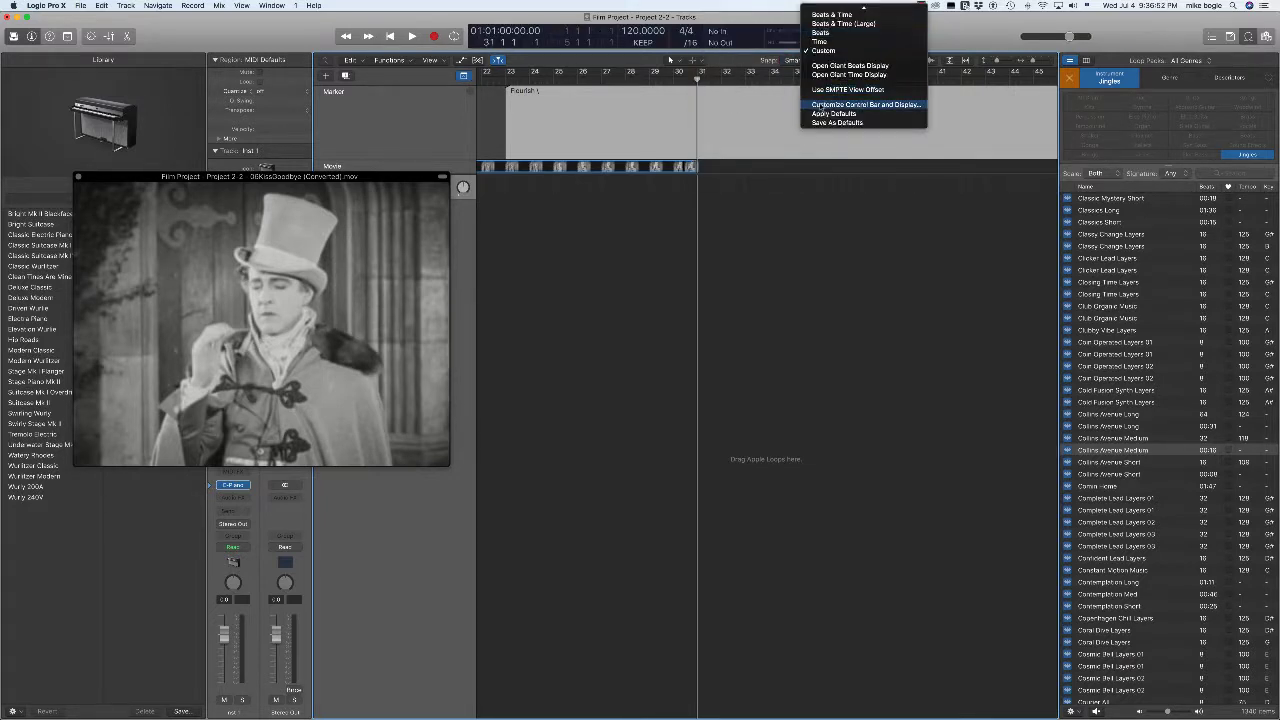
left_click(815, 104)
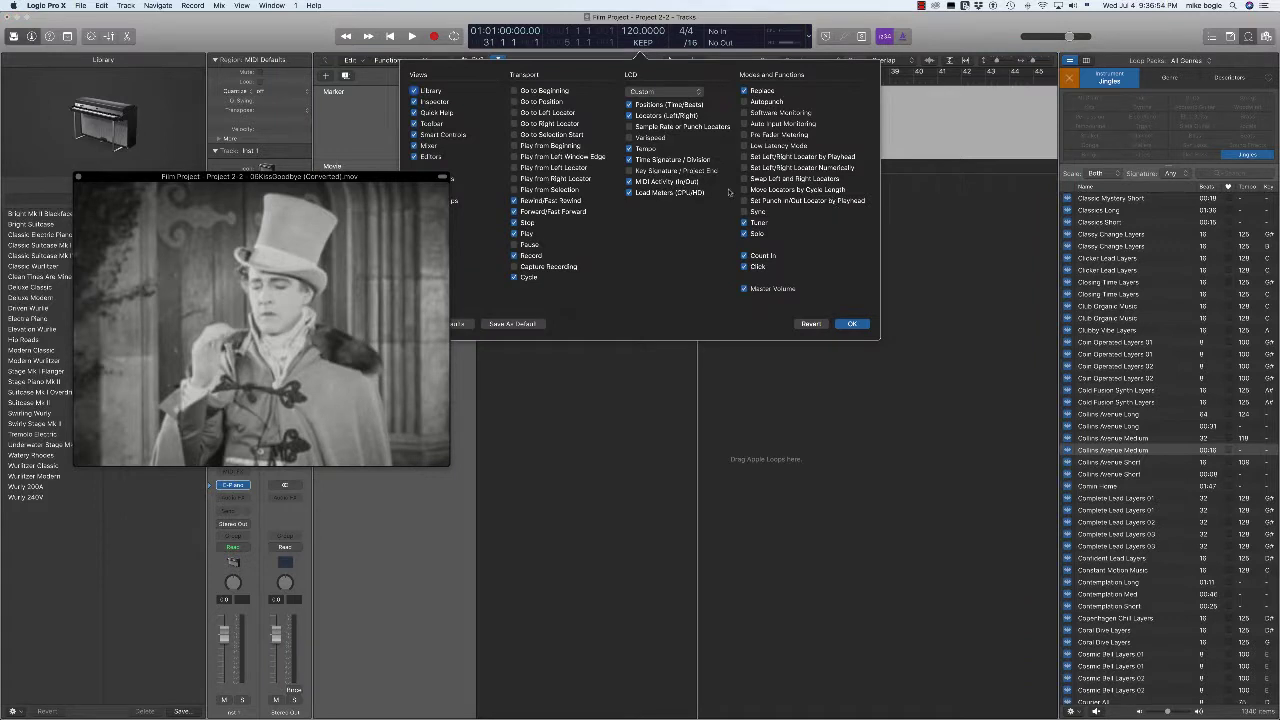
left_click(629, 171)
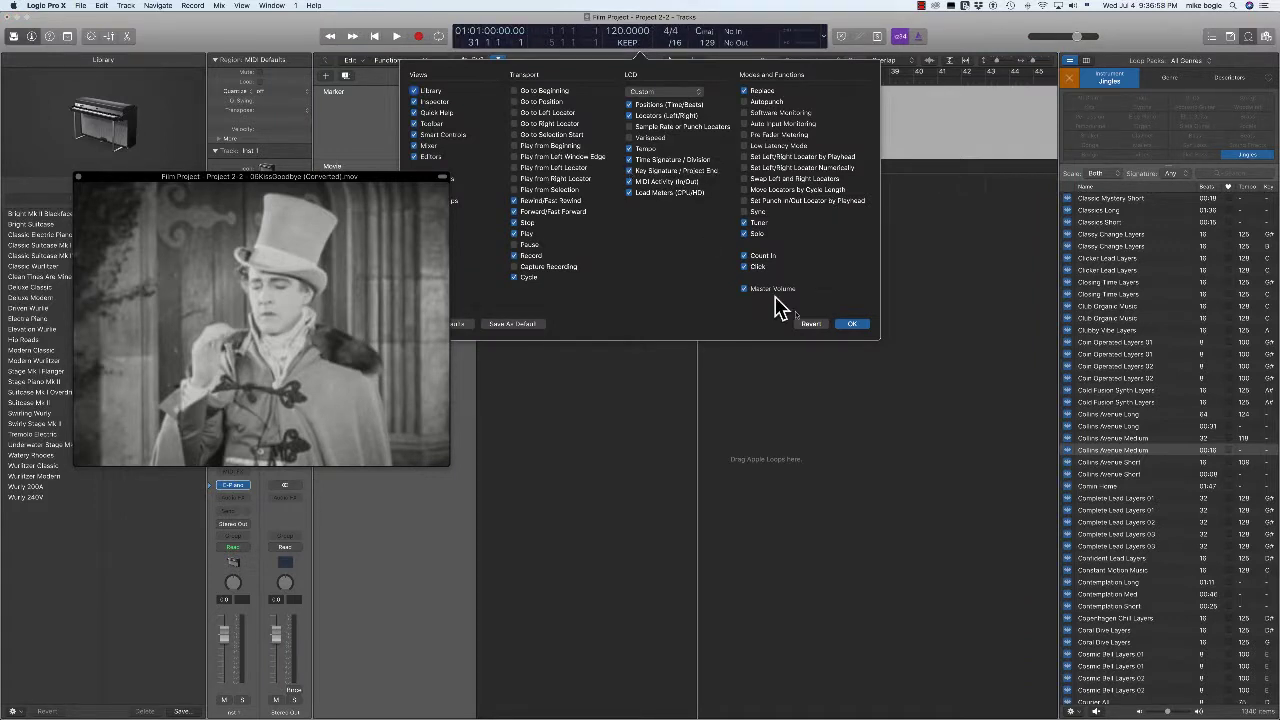
left_click(849, 324)
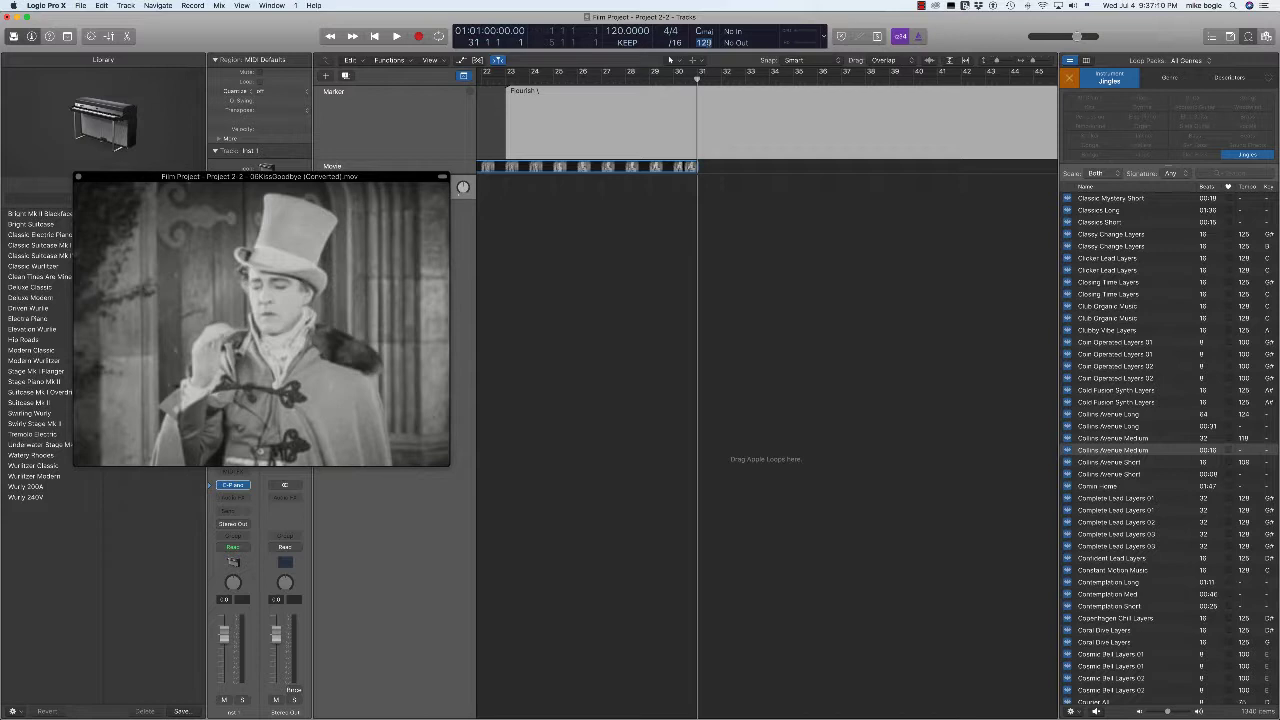
type("31")
key("Return")
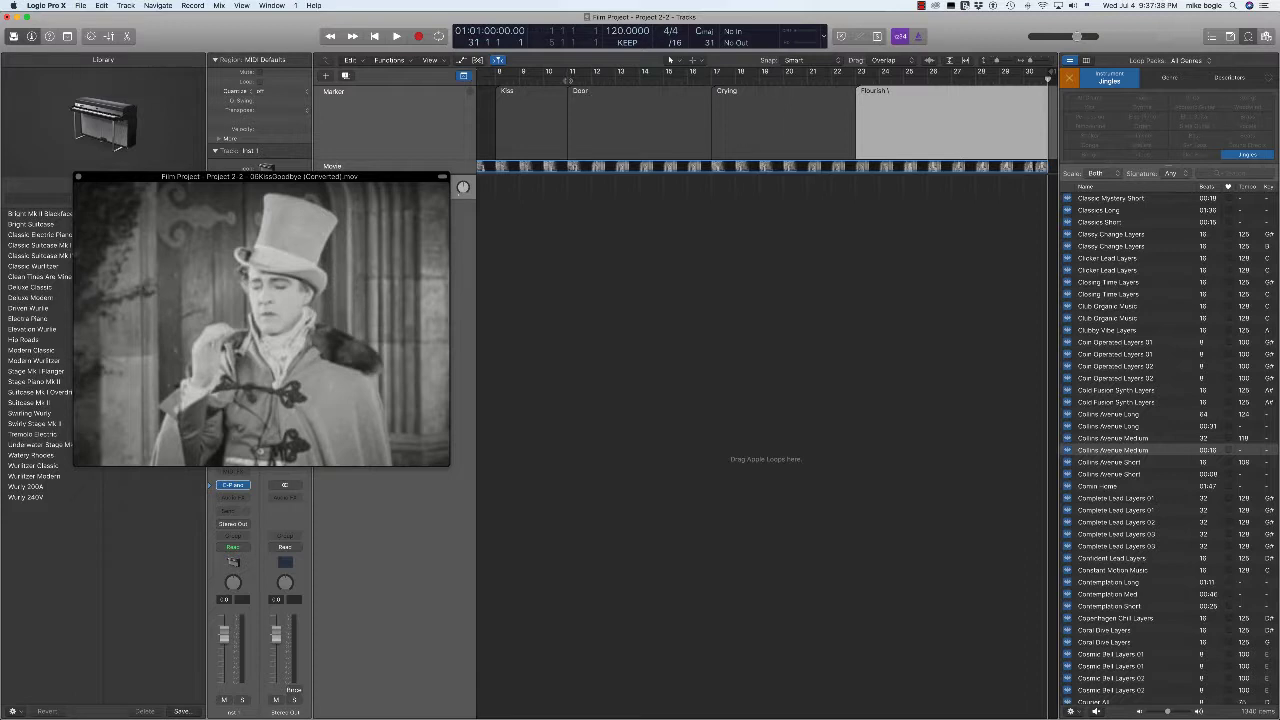
Step: Return the playhead to the start of the "Kiss" marker at bar 8
scroll(530, 88, "left", 5)
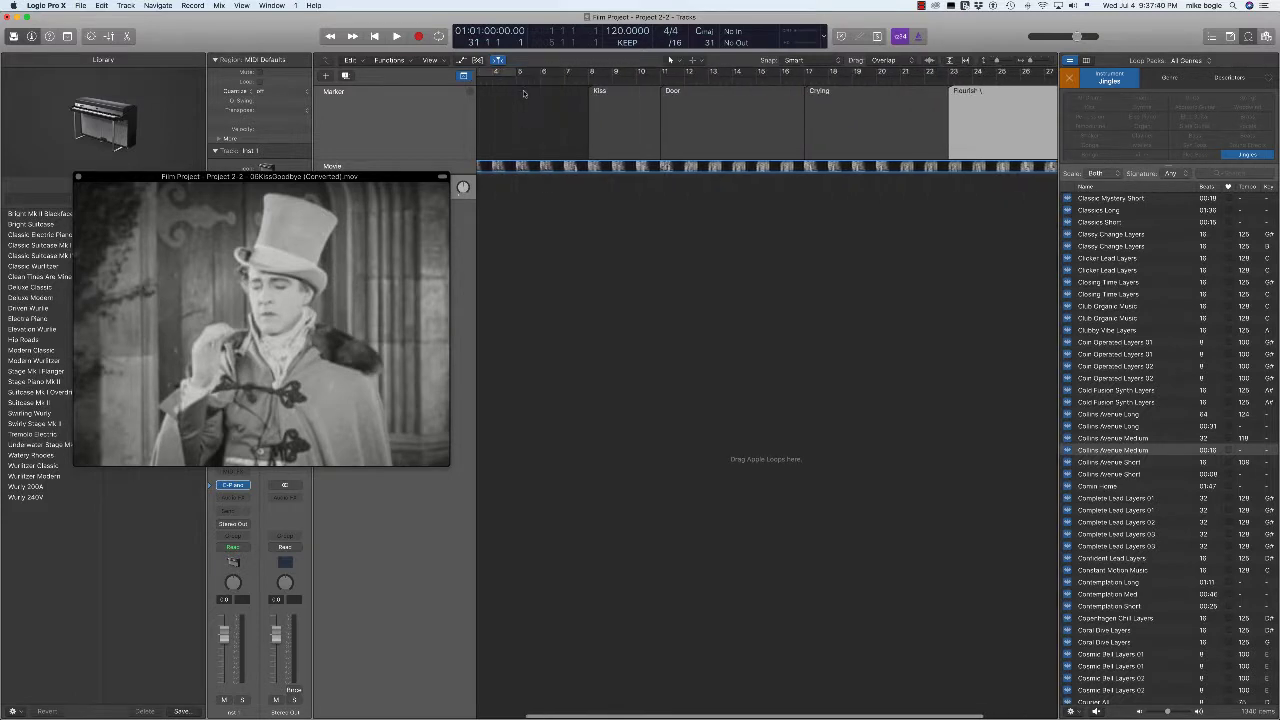
scroll(523, 93, "left", 3)
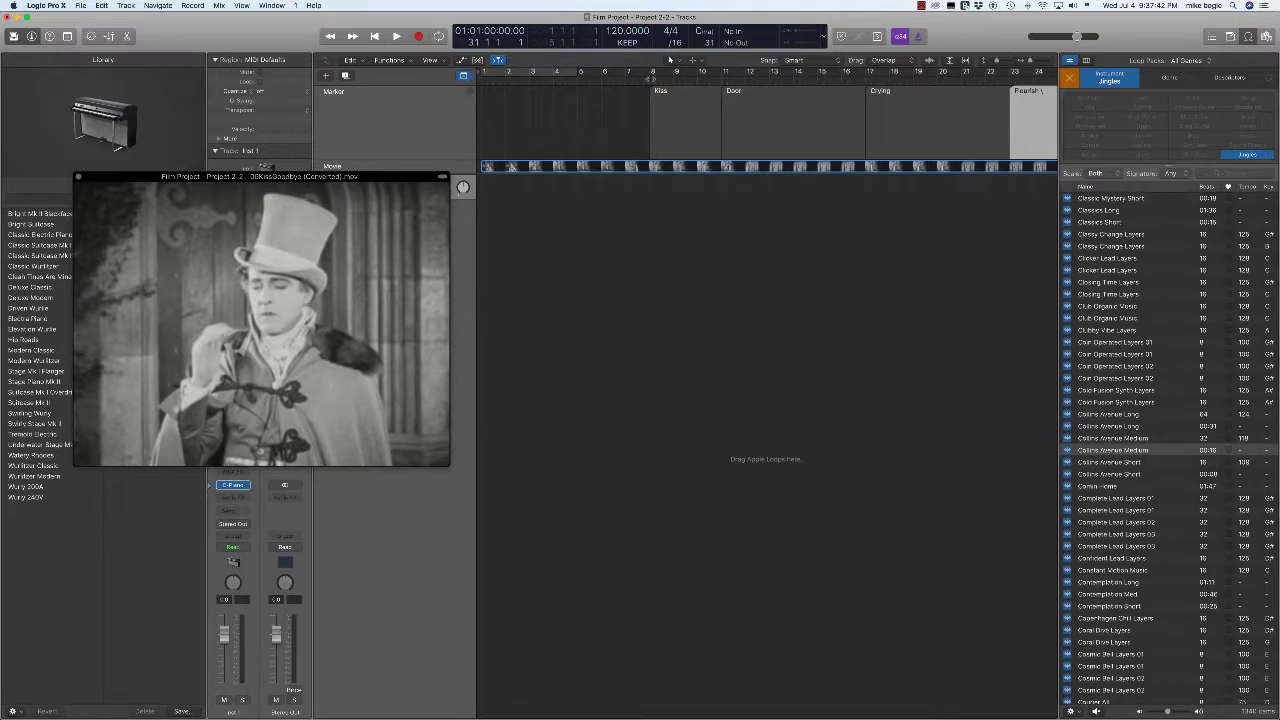
left_click(650, 76)
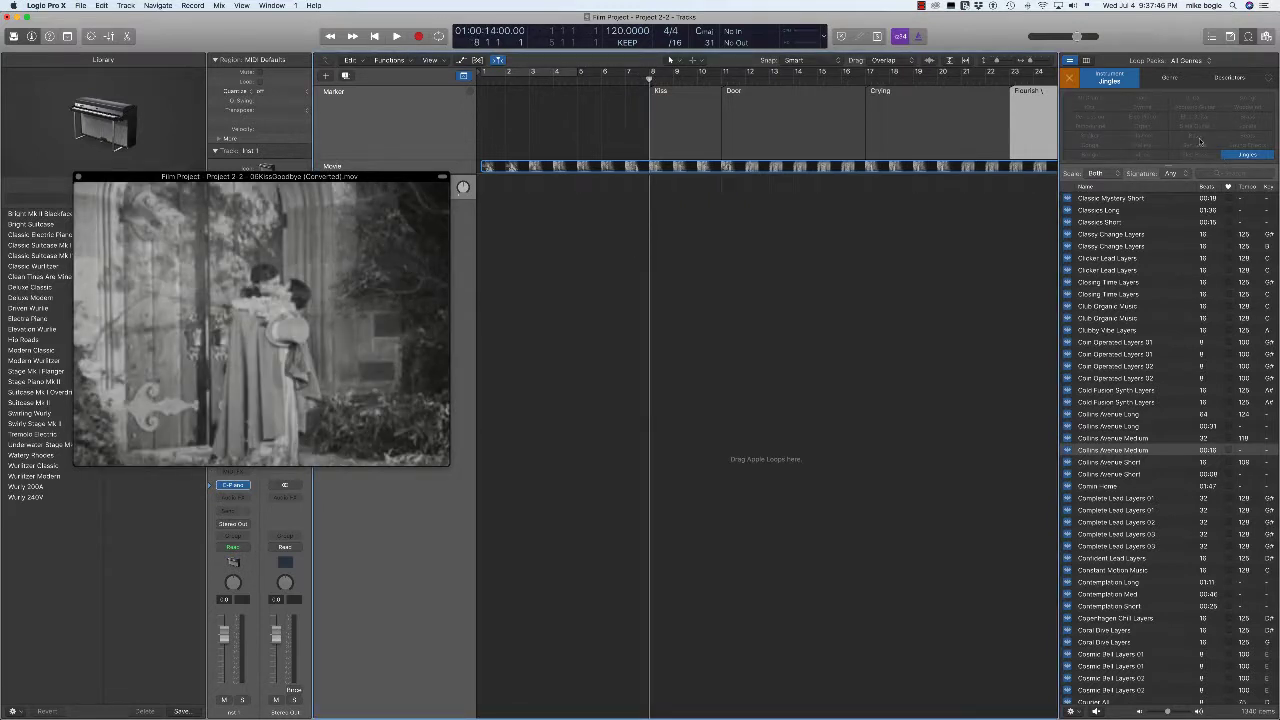
Step: Clear the Jingles filter from the loop browser and search all loops for "kiss"
left_click(1071, 80)
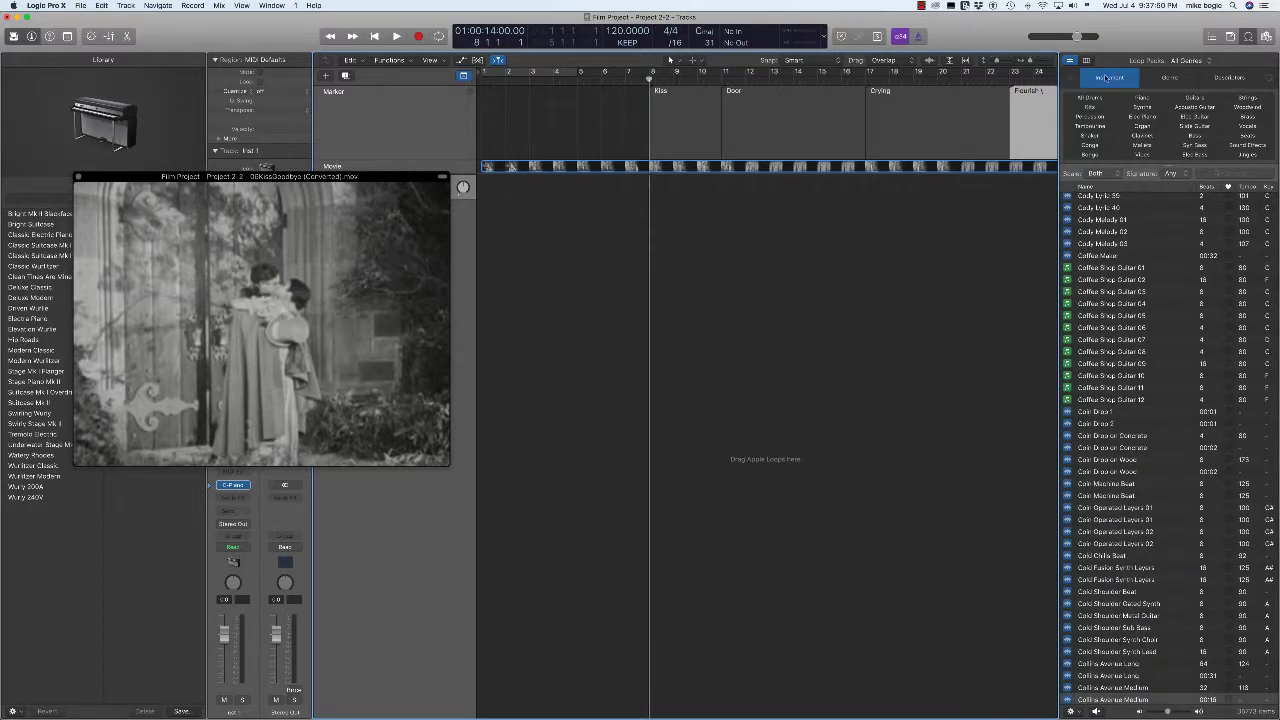
left_click(1203, 173)
key("f")
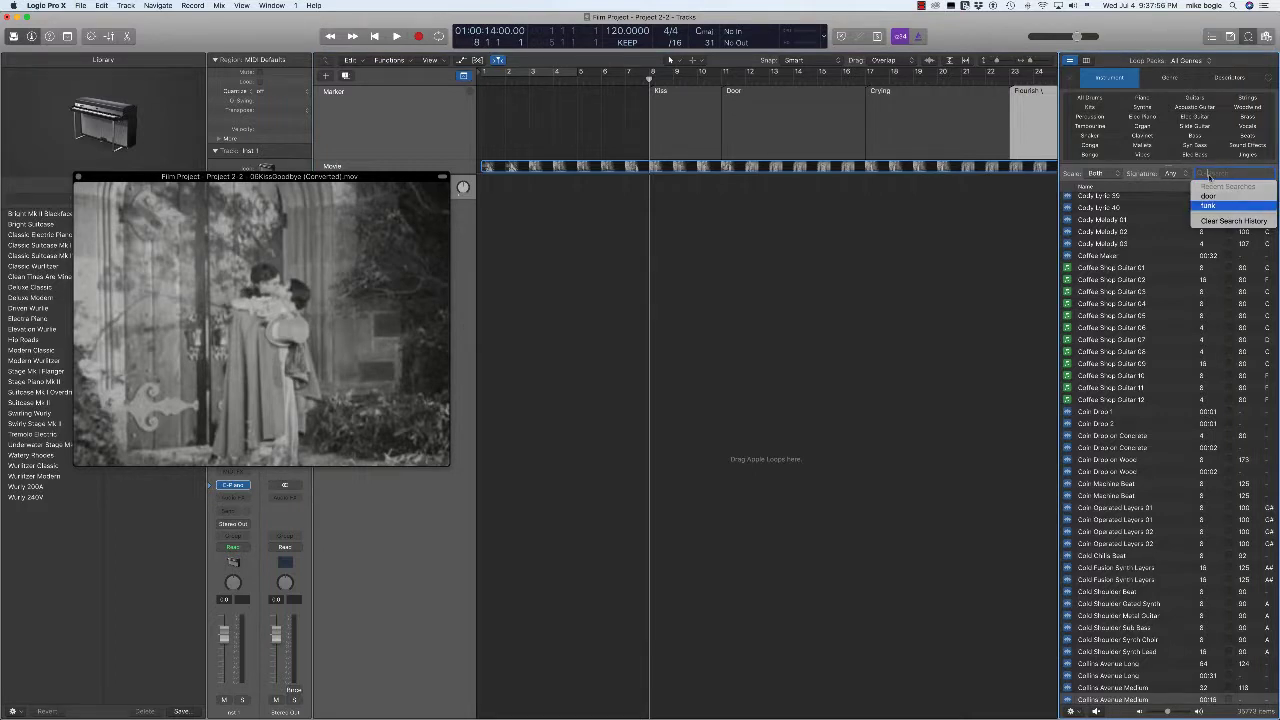
left_click(1231, 190)
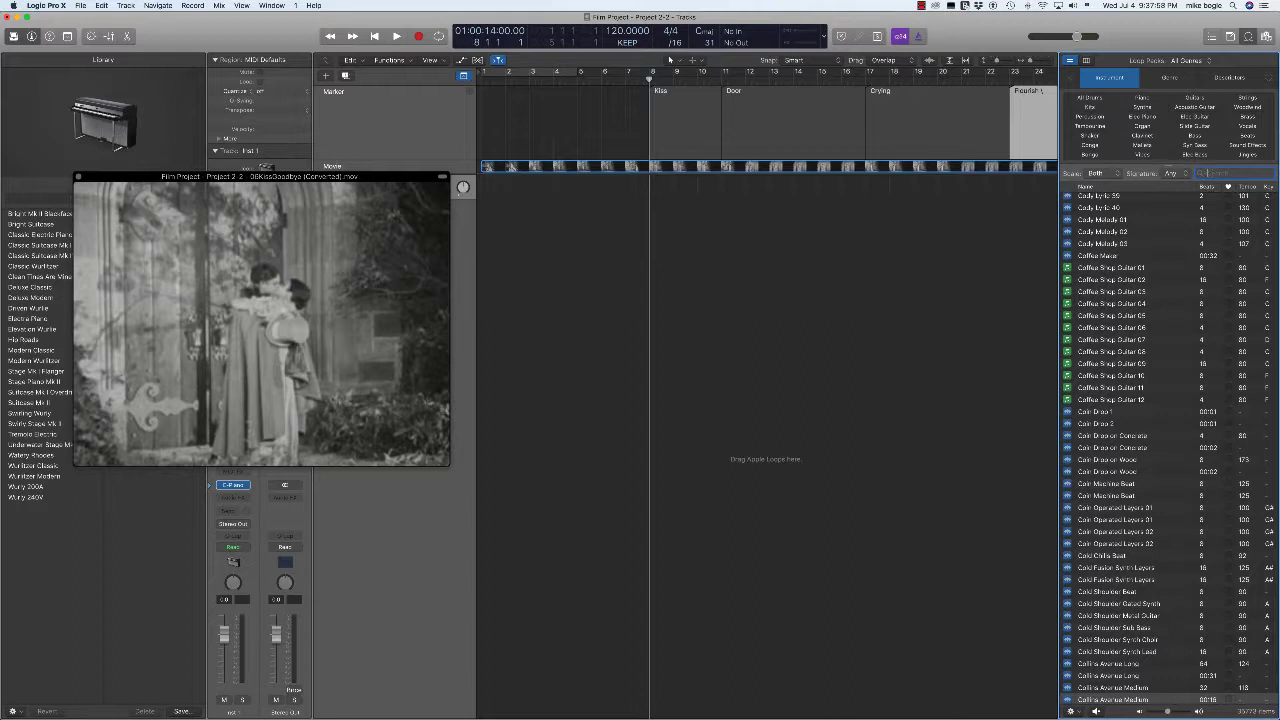
type("kiss")
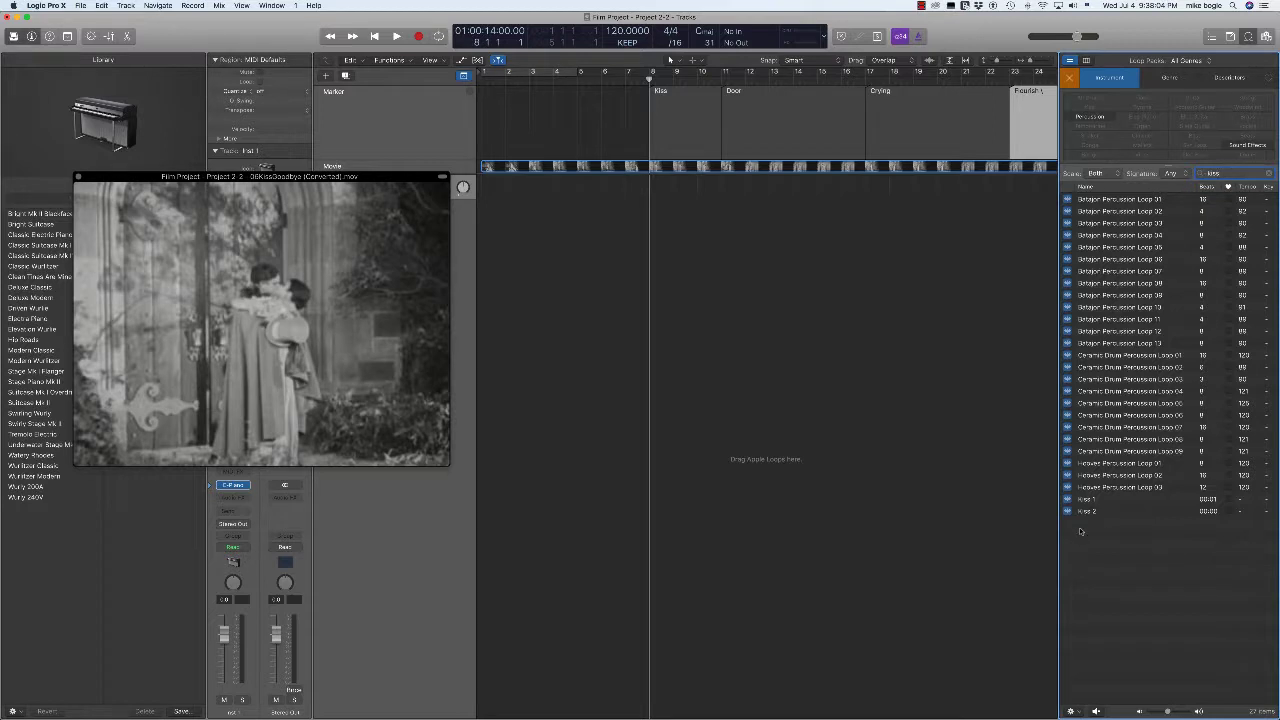
Step: Preview the Kiss 1 sound effect and place it on a new track at the "Kiss" marker, changing the project sample rate to 48 kHz
left_click(1067, 500)
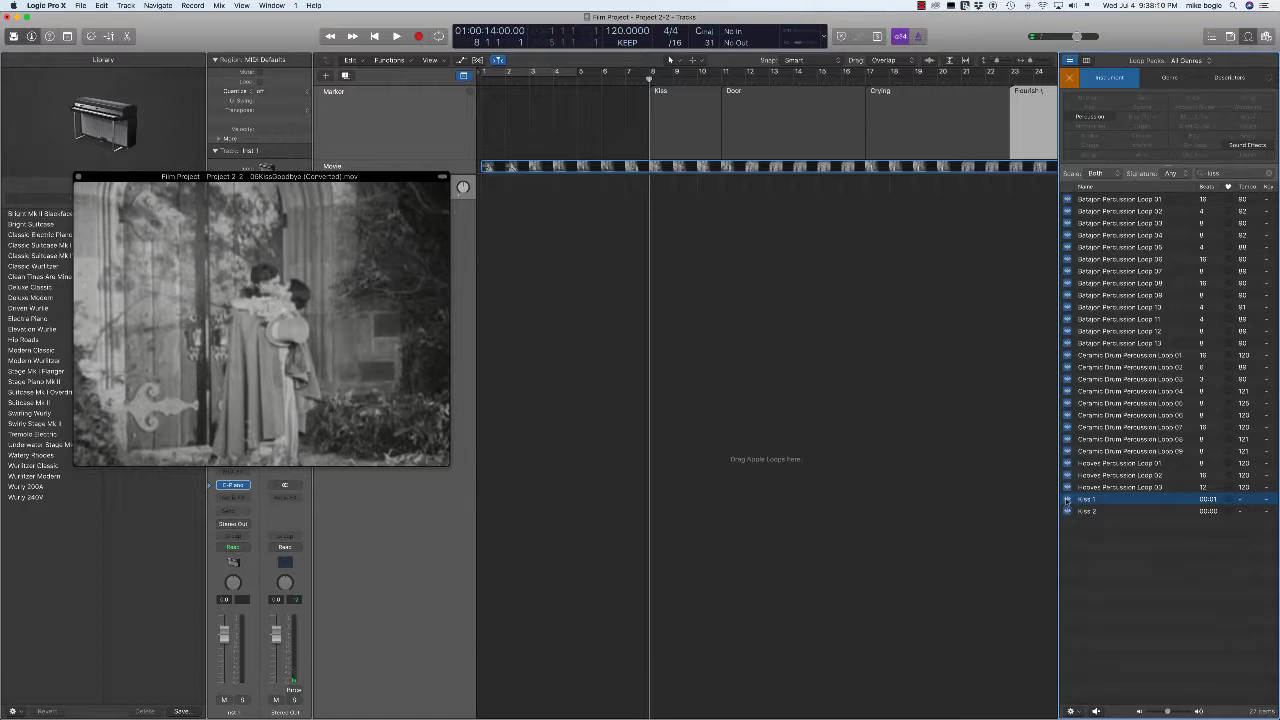
left_click_drag(1068, 501, 657, 240)
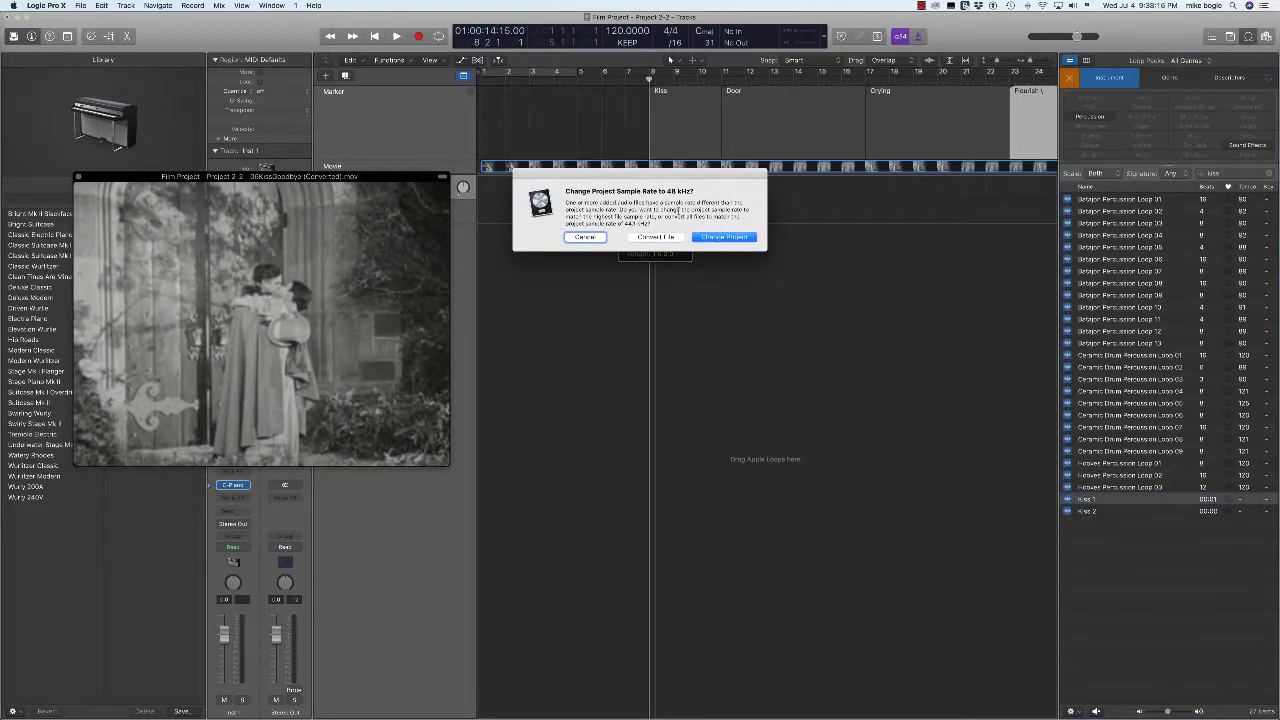
left_click(718, 238)
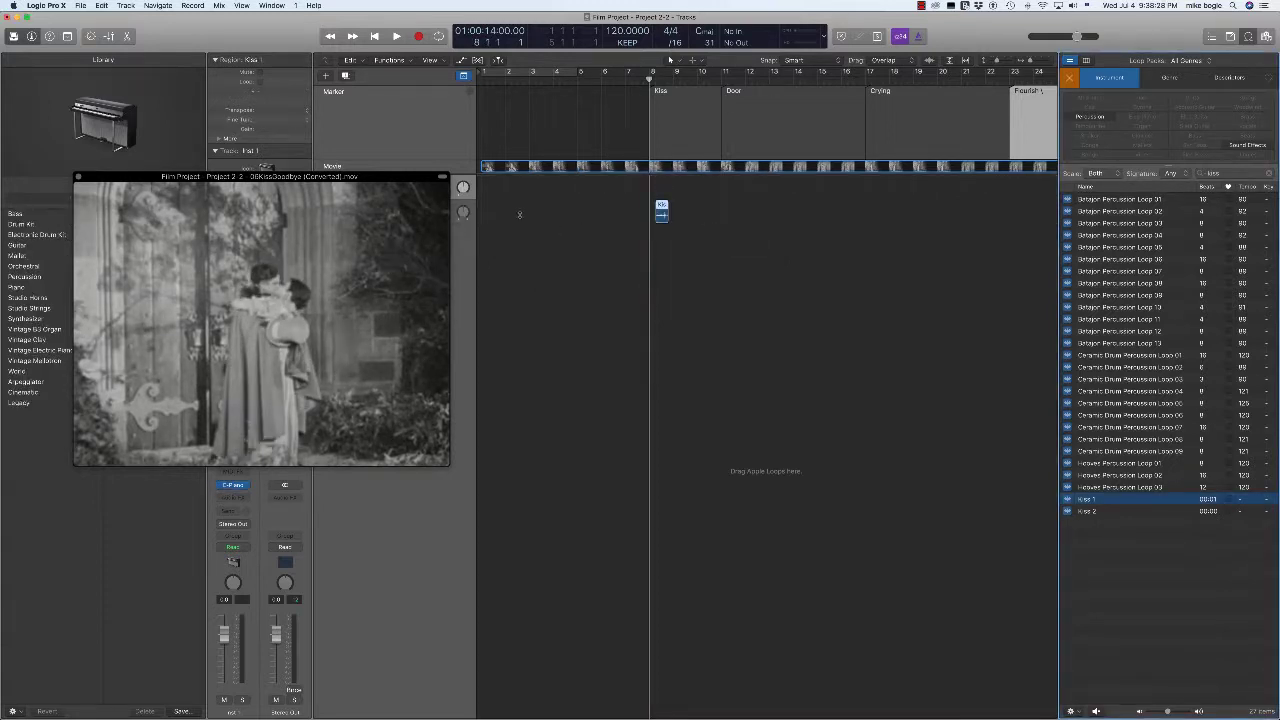
Step: Move the movie window clear of the track headers and play the kiss sound against the picture
left_click_drag(367, 177, 311, 235)
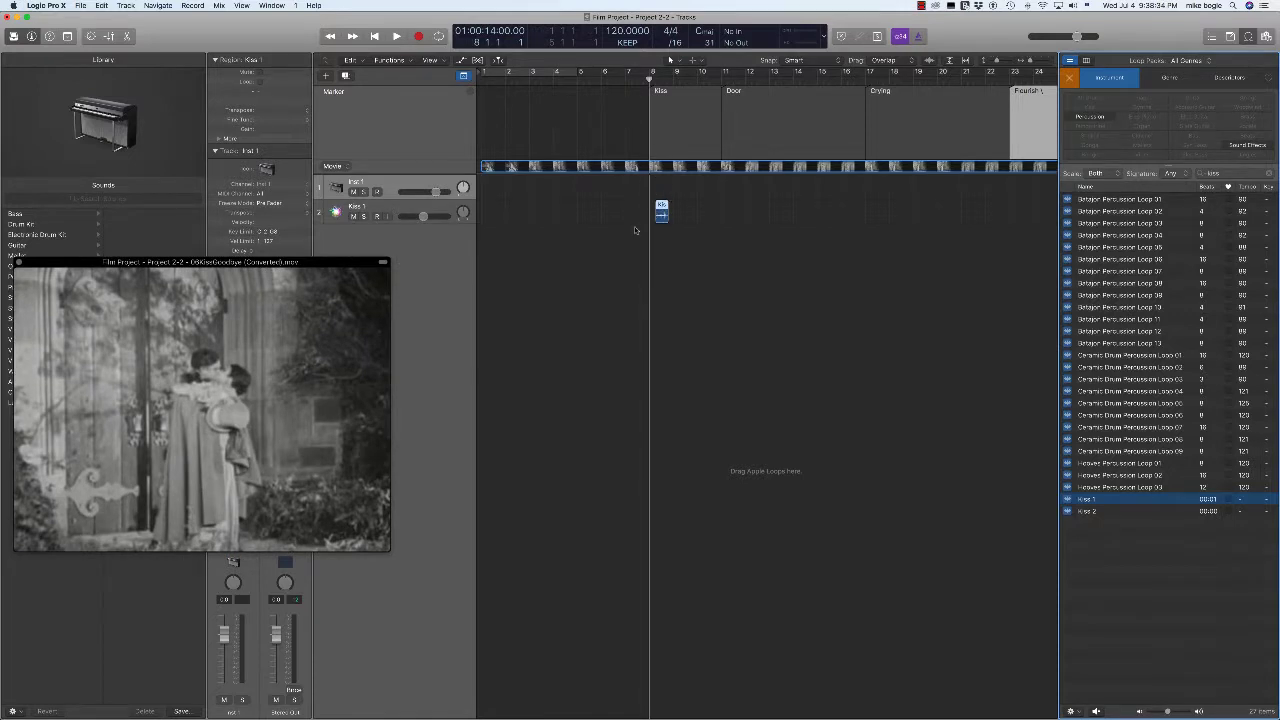
key("space")
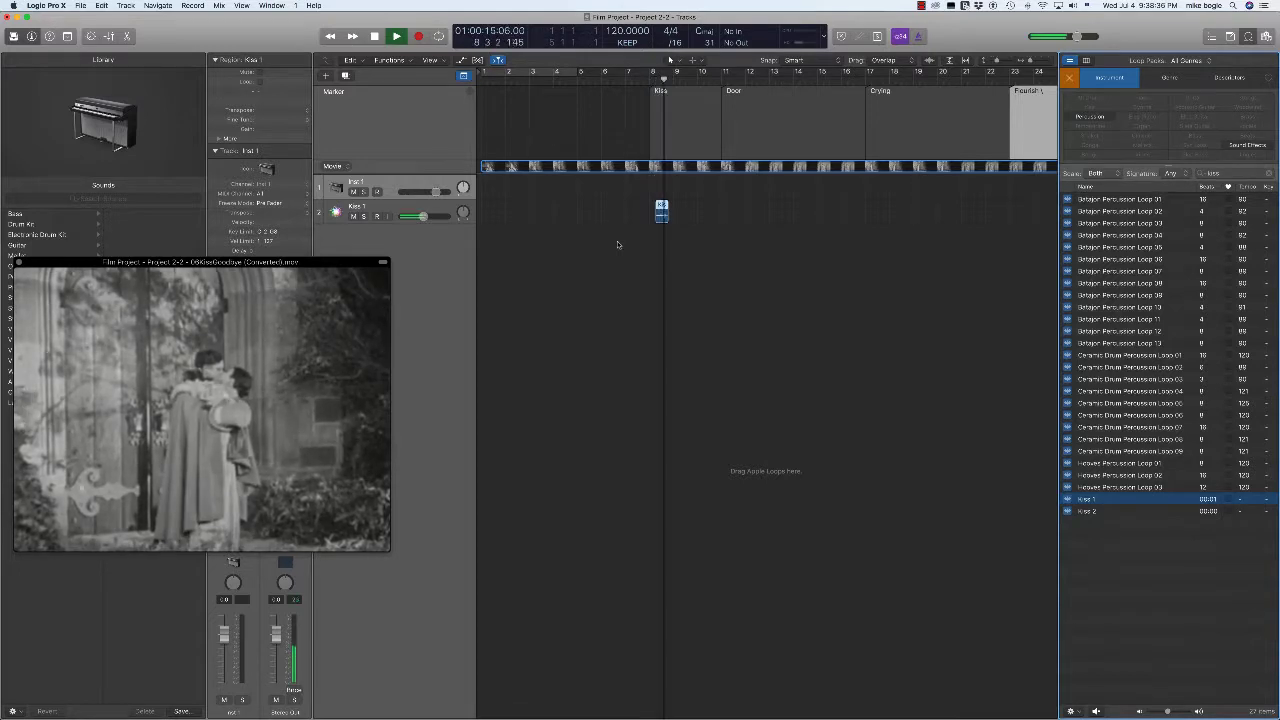
key("space")
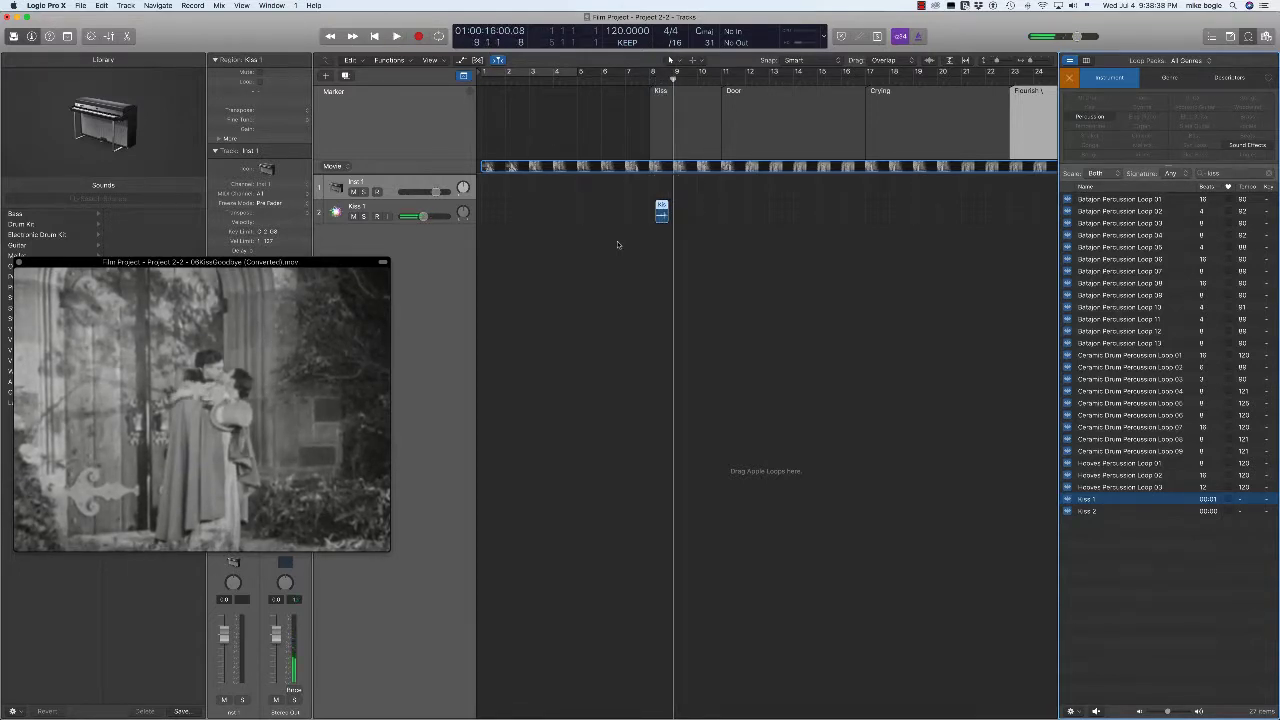
Step: Zoom in closely on the Kiss 1 region at the "Kiss" marker and select the region
key("super+Right")
key("super+Right")
key("super+Right")
key("super+Right")
key("super+Right")
key("super+Right")
key("super+Right")
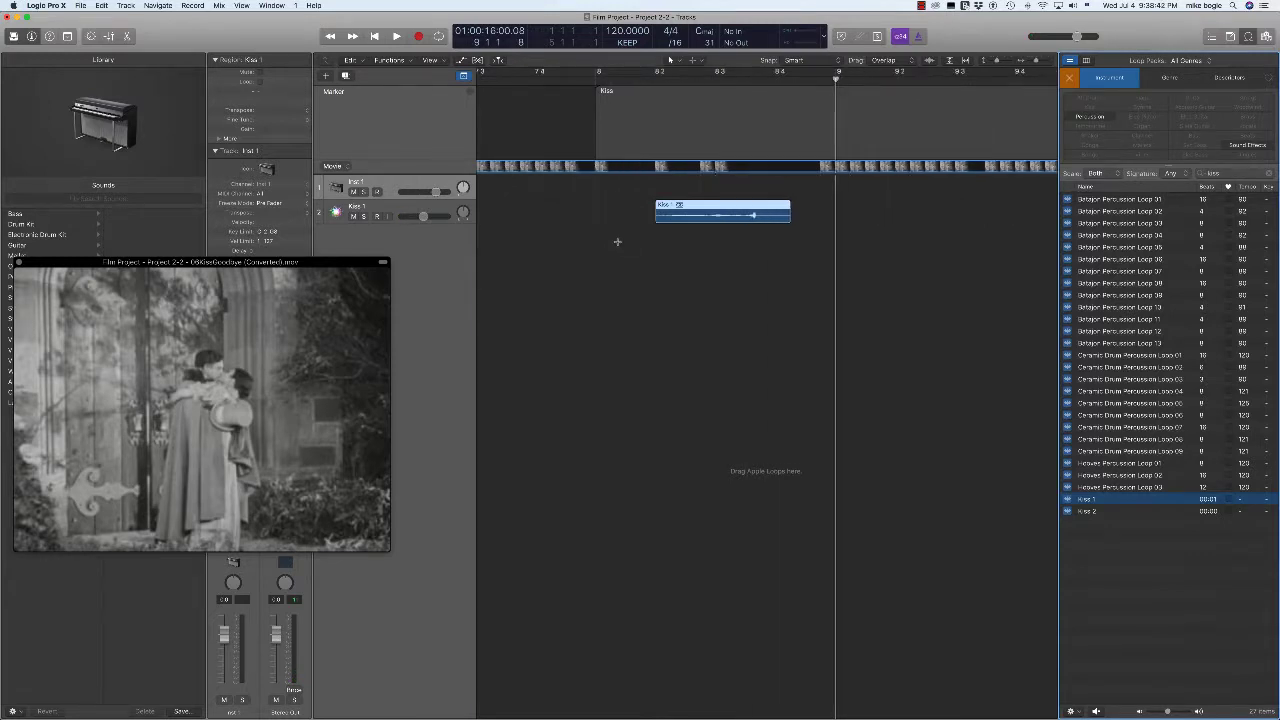
key("Down")
left_click(626, 280)
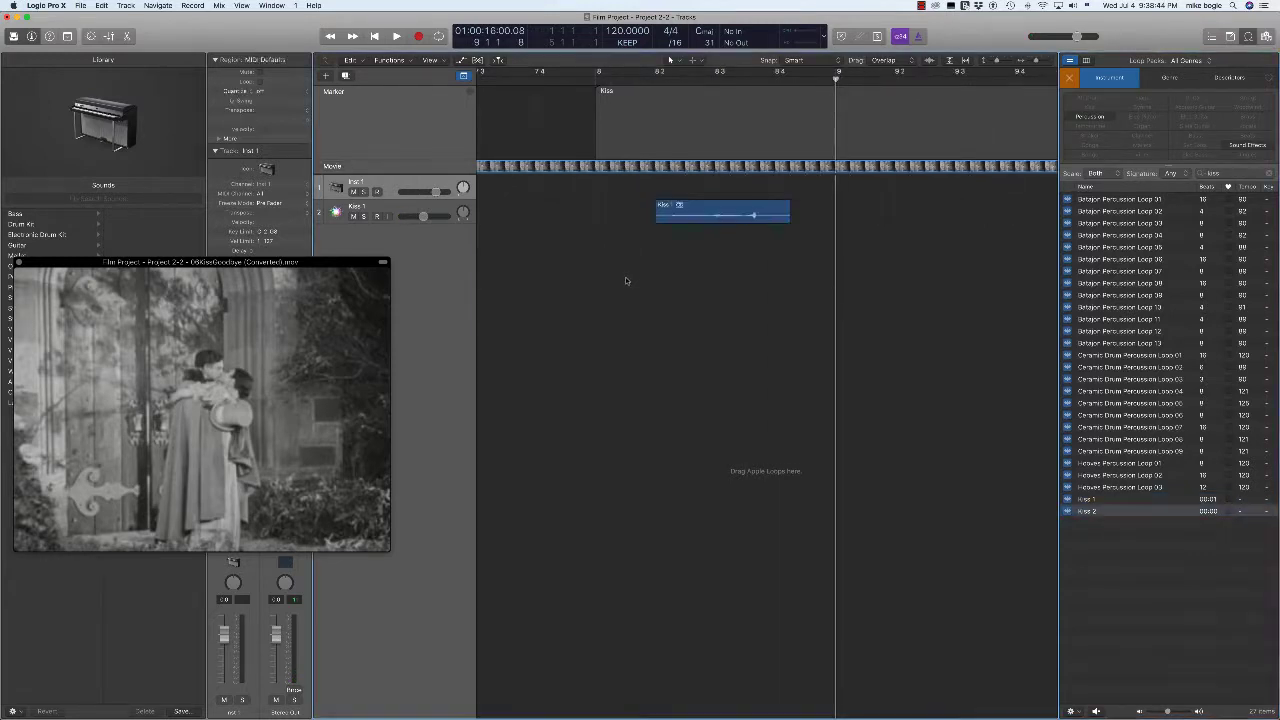
left_click(699, 220)
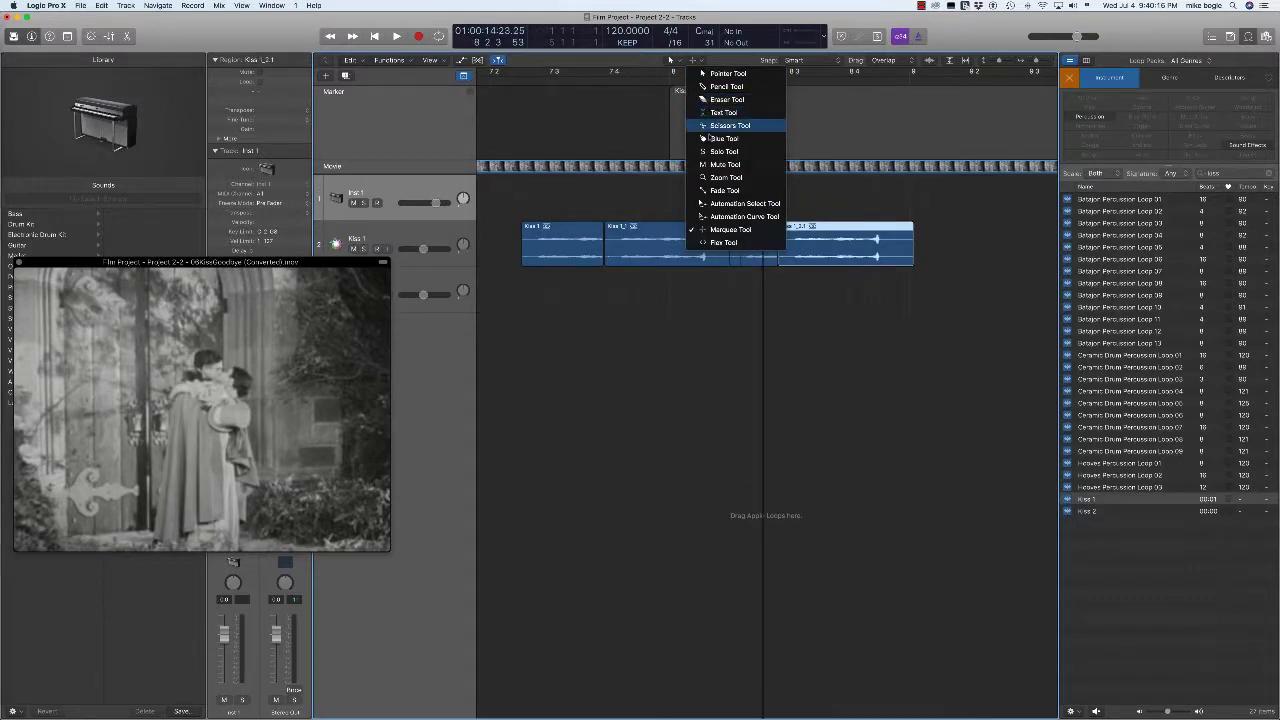
Step: Apply fades with the Fade tool across the joins and overlaps between the chopped kiss regions
left_click(713, 191)
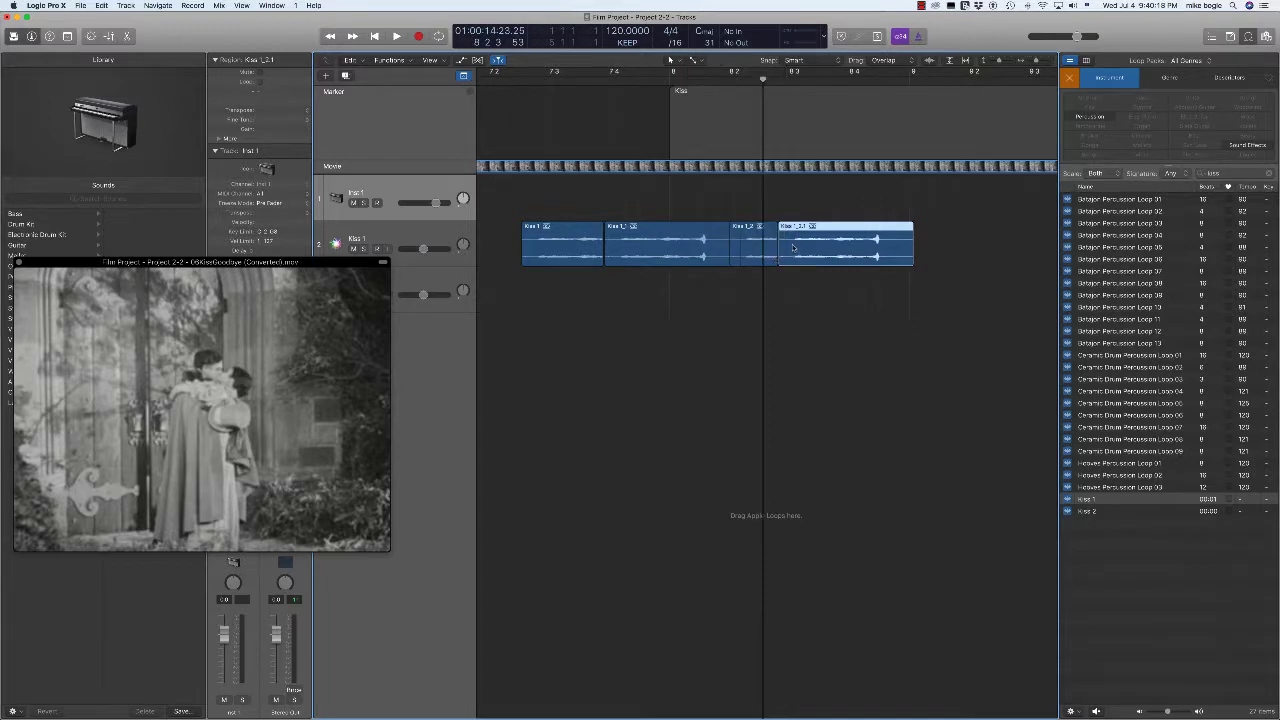
mouse_move(796, 246)
left_mouse_down()
mouse_move(771, 246)
mouse_move(795, 246)
left_mouse_up()
left_click(696, 62)
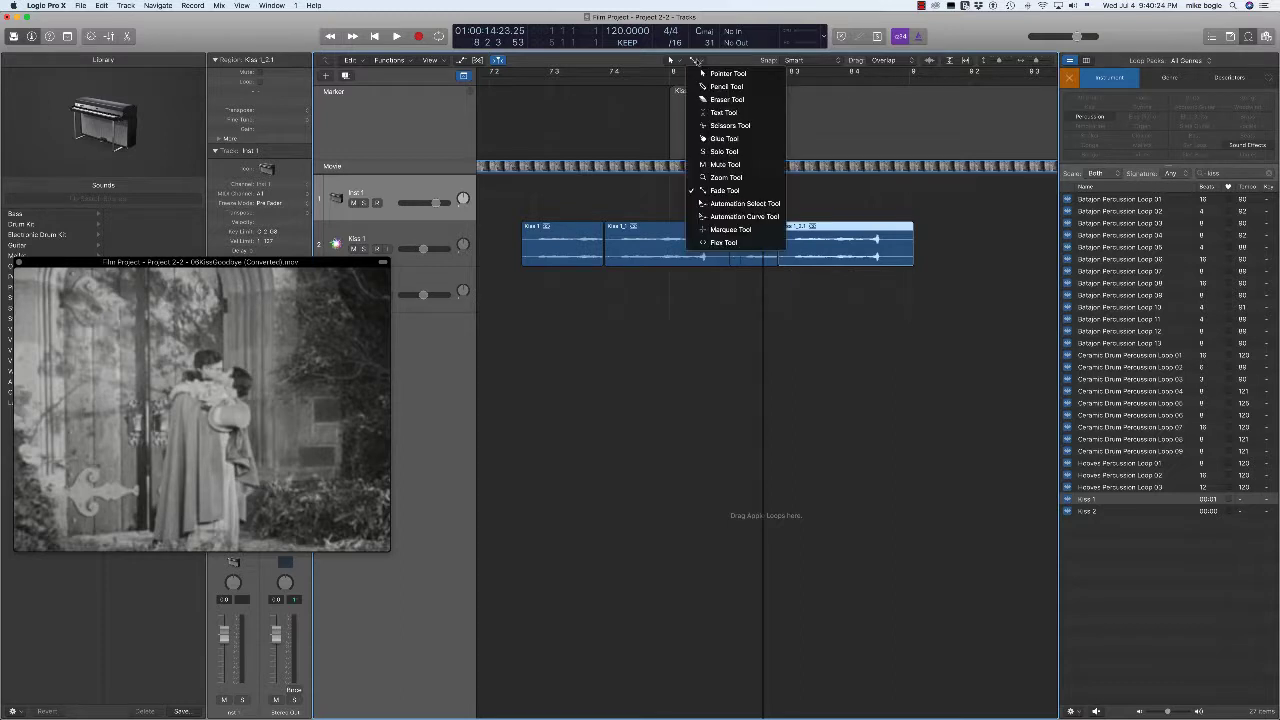
left_click(699, 63)
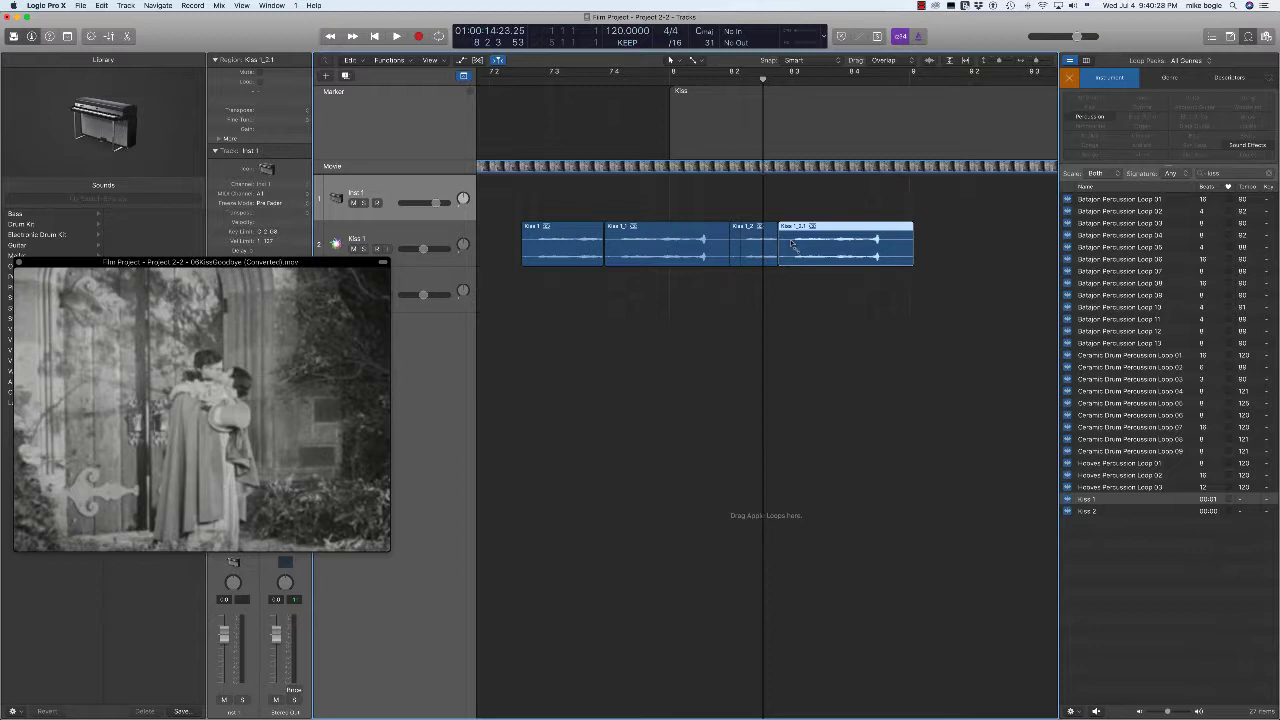
left_click_drag(755, 242, 700, 244)
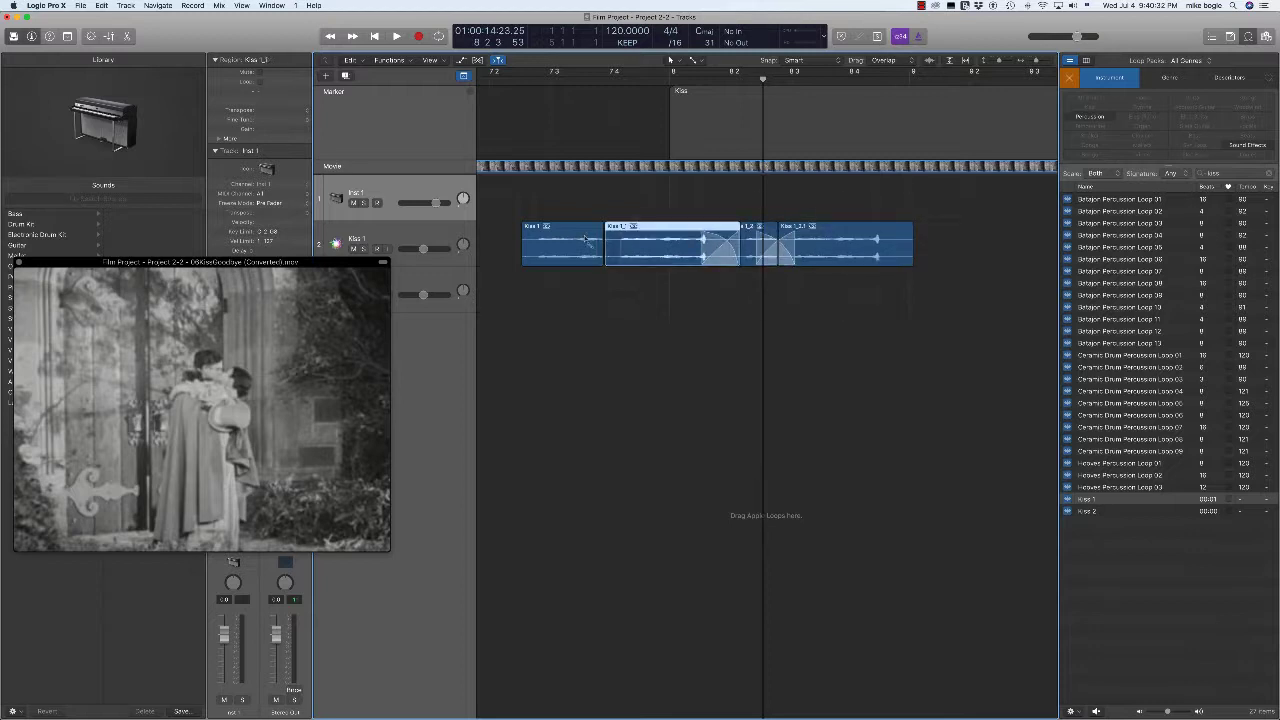
left_click_drag(586, 238, 565, 238)
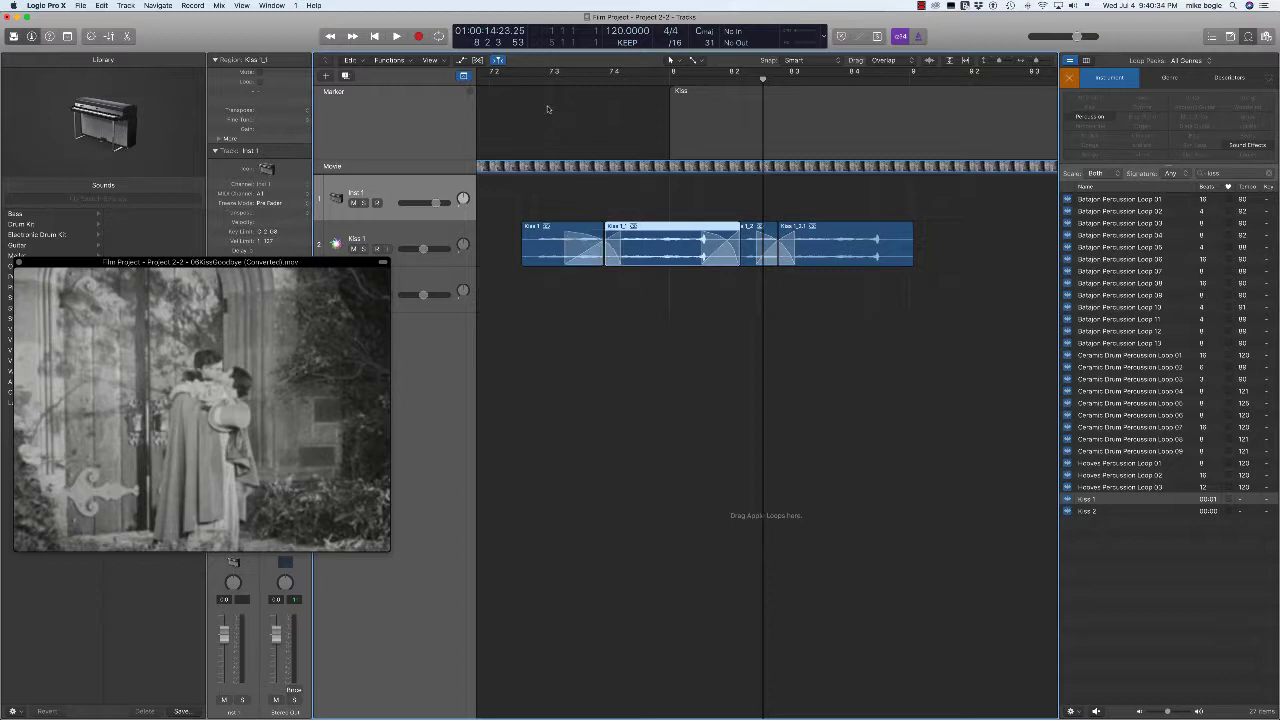
Step: Play the faded kiss regions against the picture from just before the first one
left_click(519, 77)
key("space")
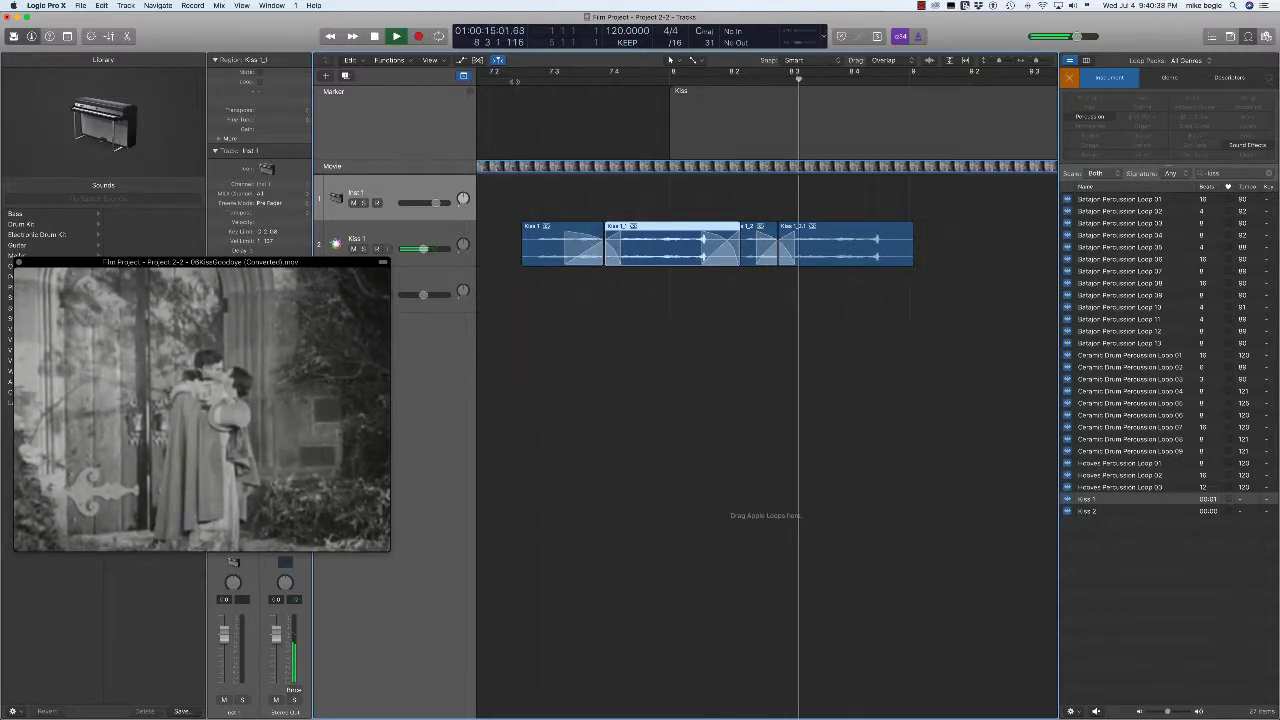
key("space")
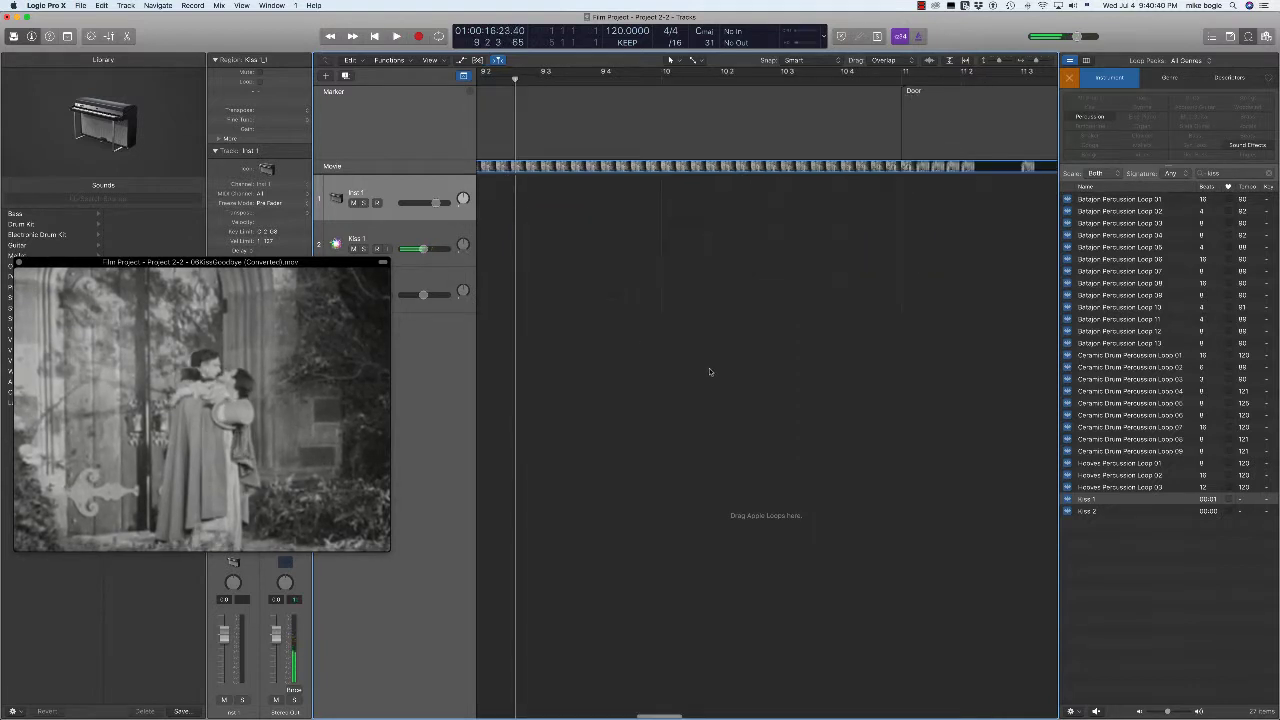
Step: Move the playhead to the "Door" marker at bar 11 and search the loops for "door"
left_click(710, 509)
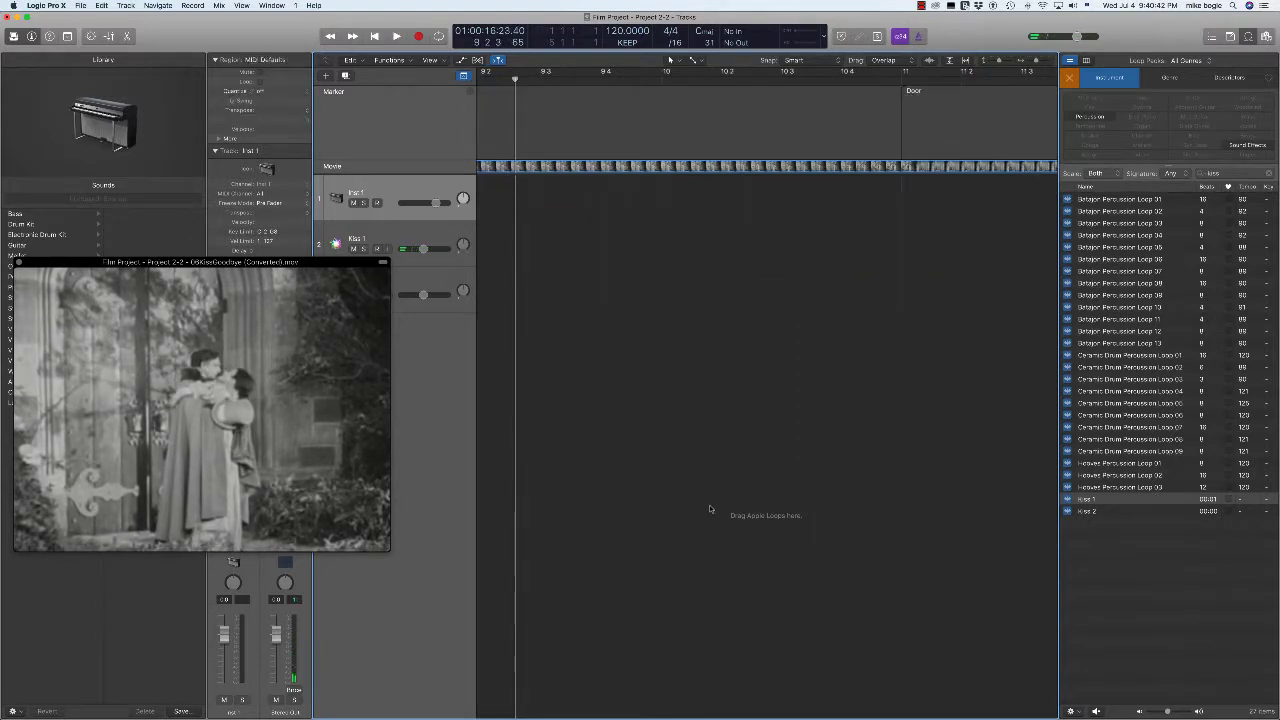
key("alt+period")
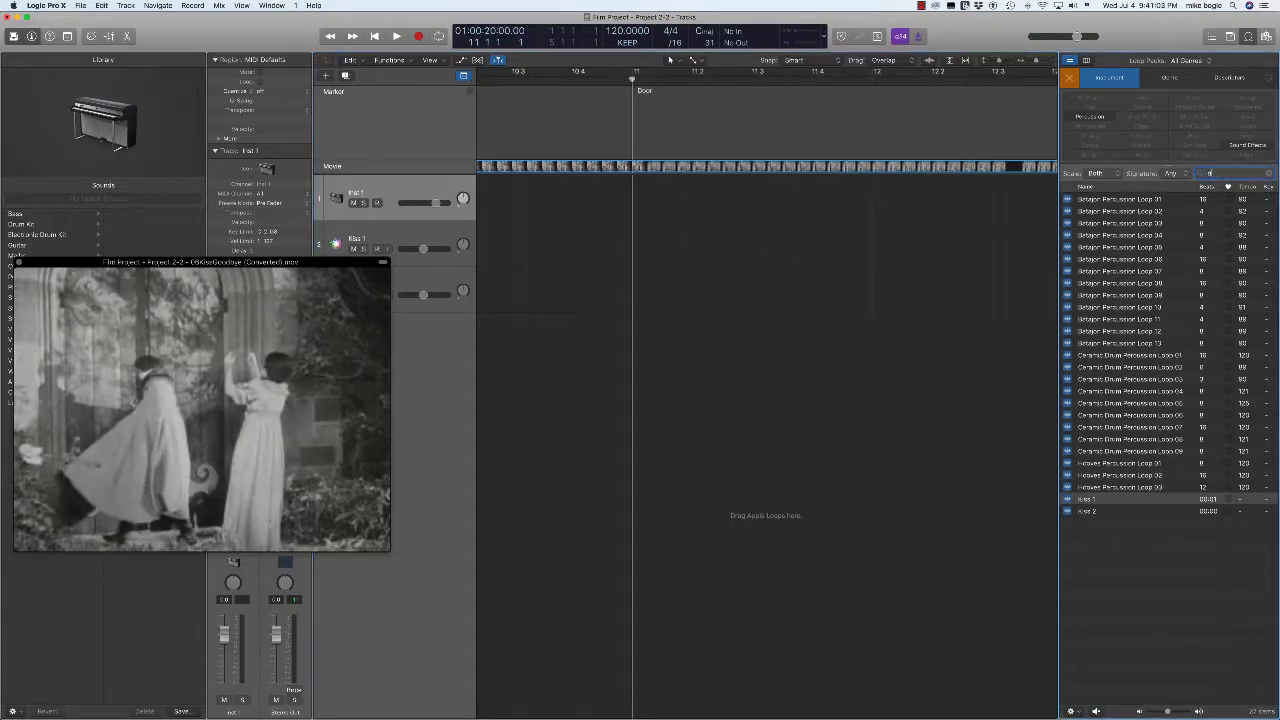
key("Return")
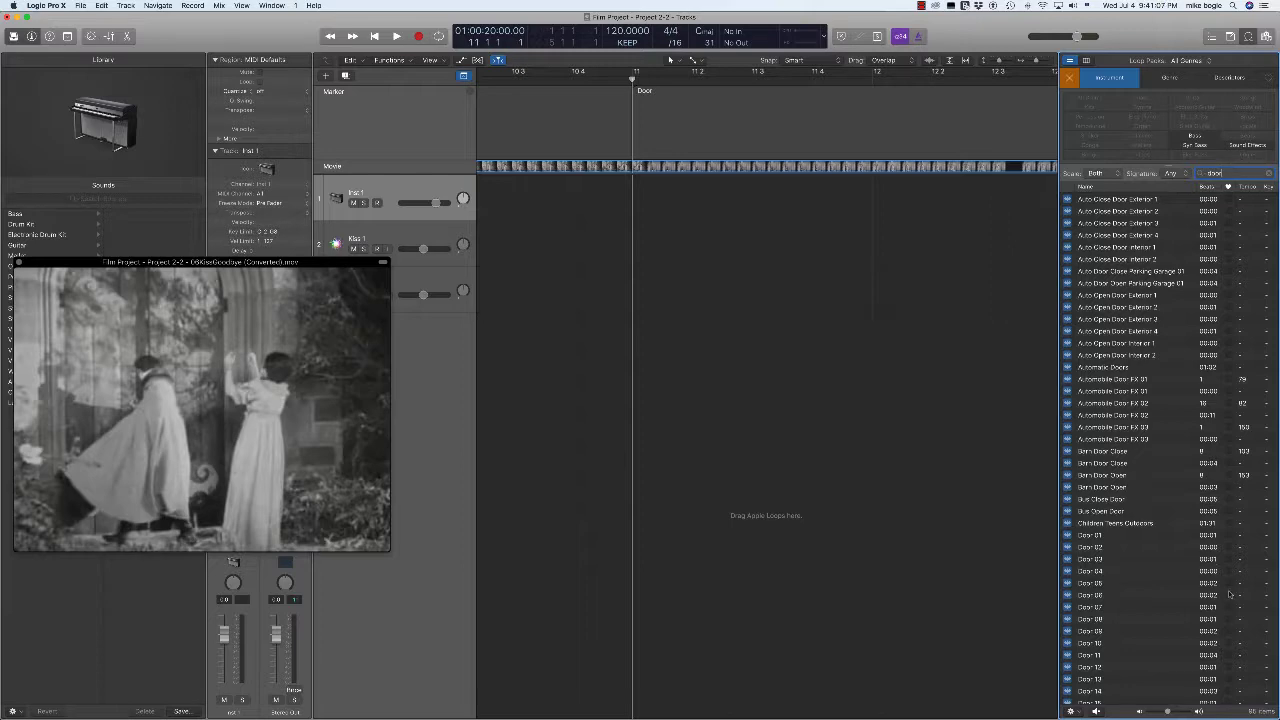
Step: Preview the wood squeak door effects and place the two-second Door Wood Squeak on a new track at the "Door" marker
scroll(1180, 602, "down", 15)
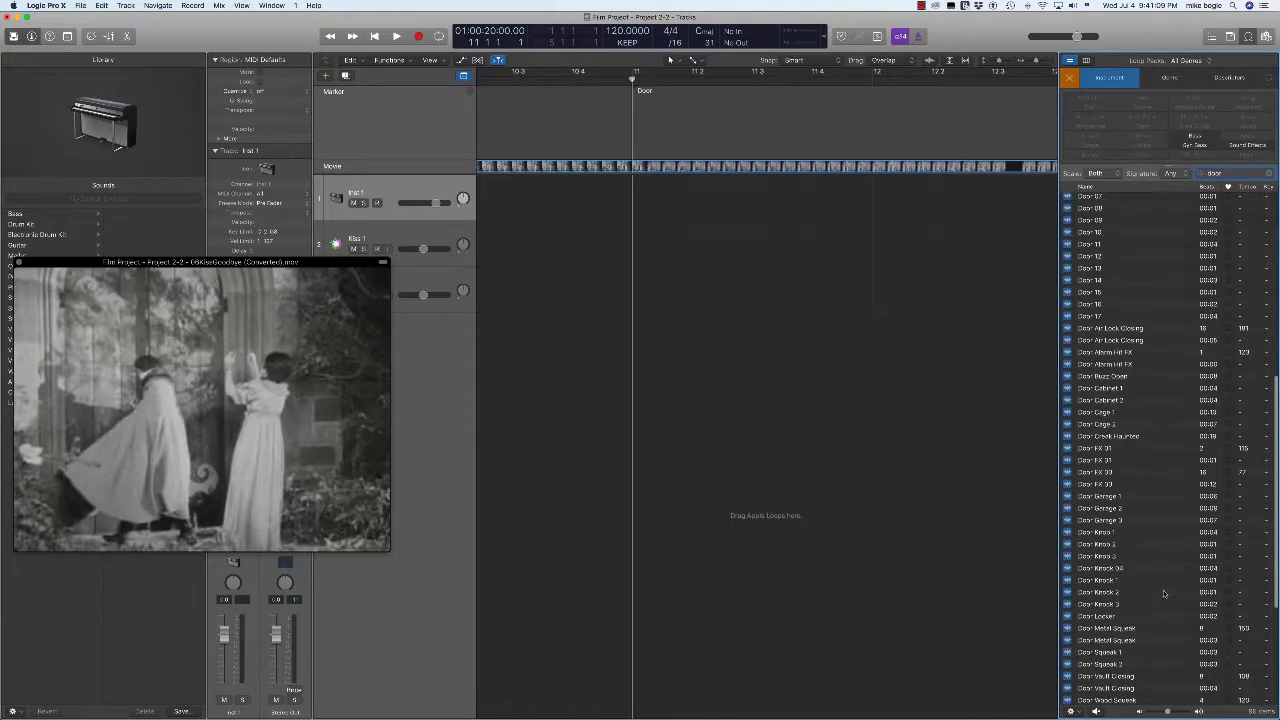
scroll(1163, 594, "down", 1)
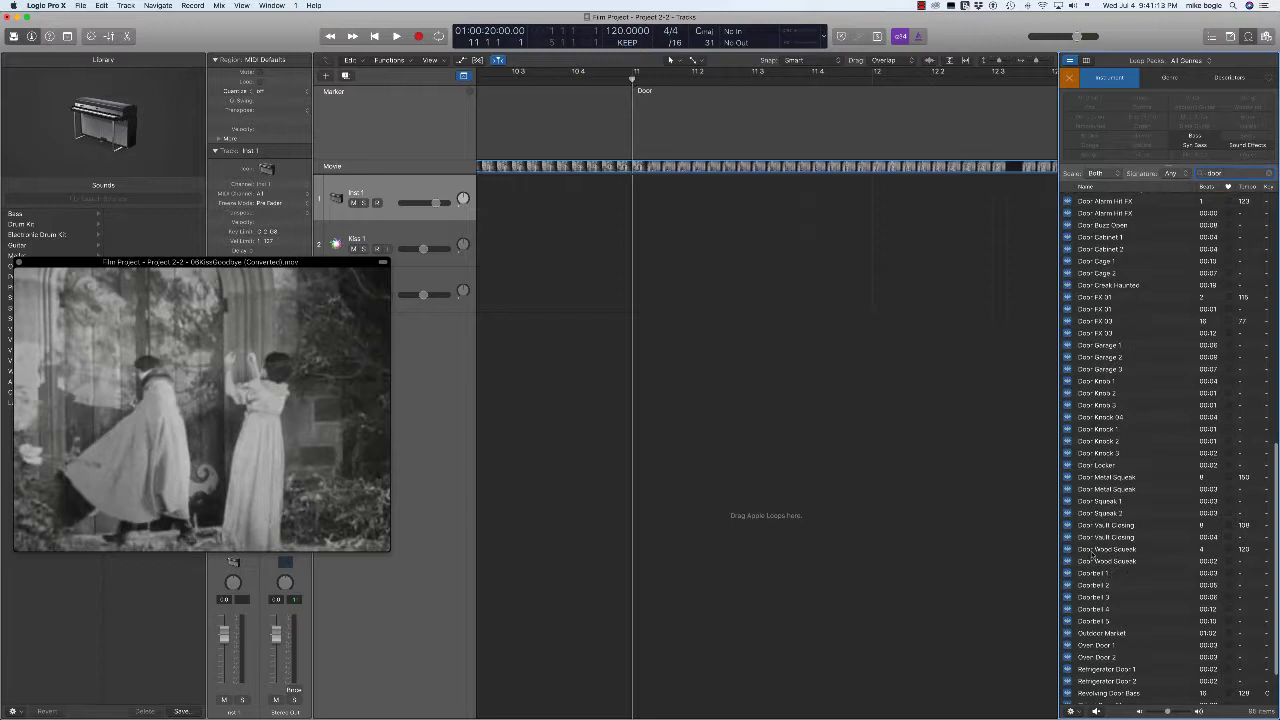
left_click(1092, 550)
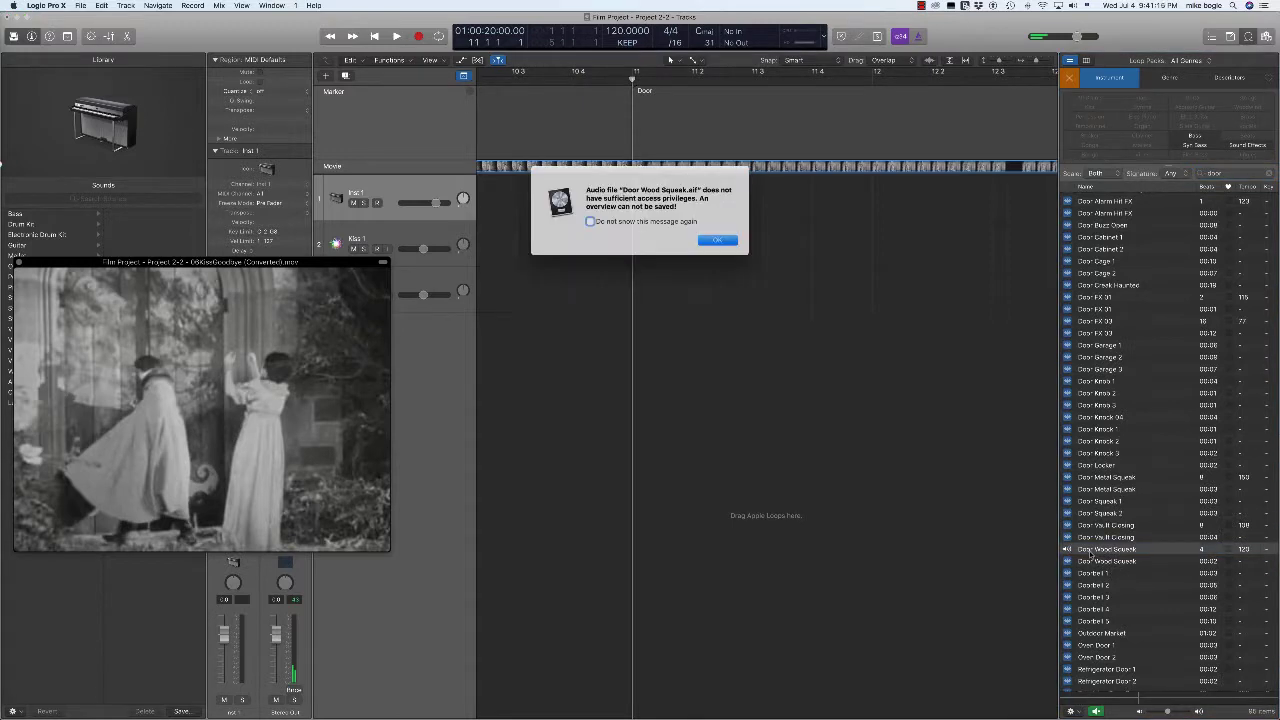
key("Return")
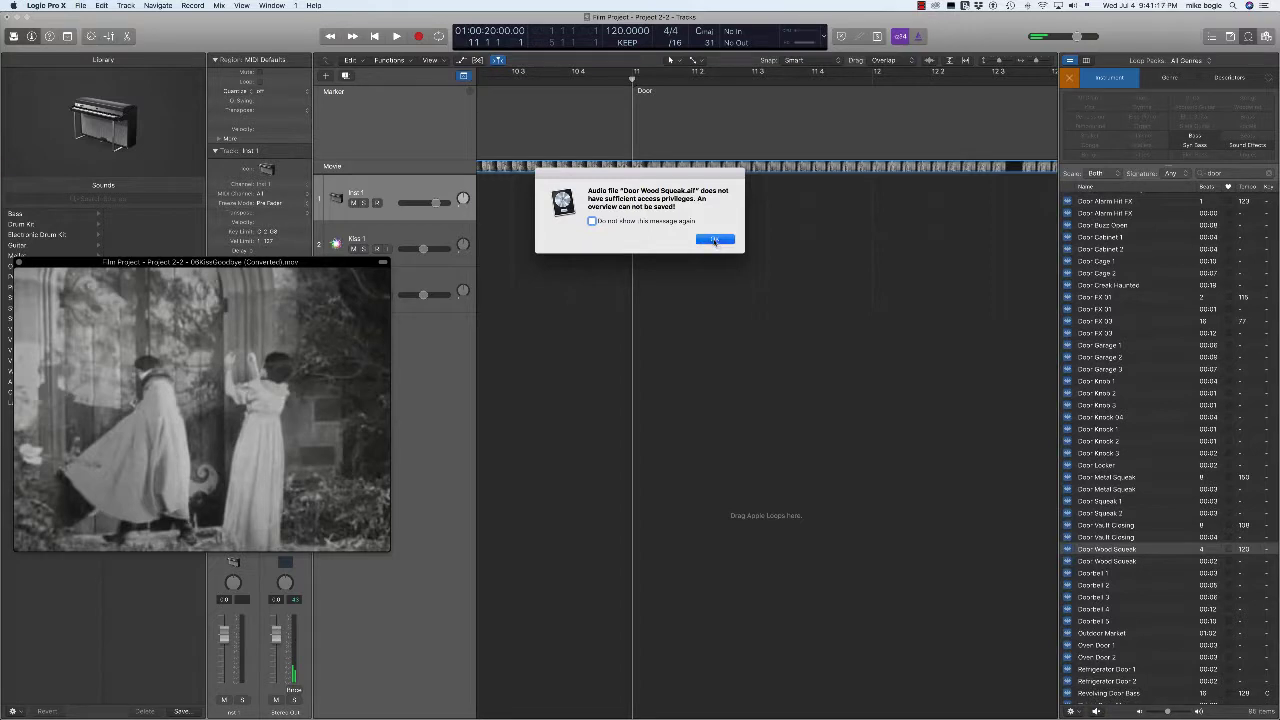
left_click(1075, 561)
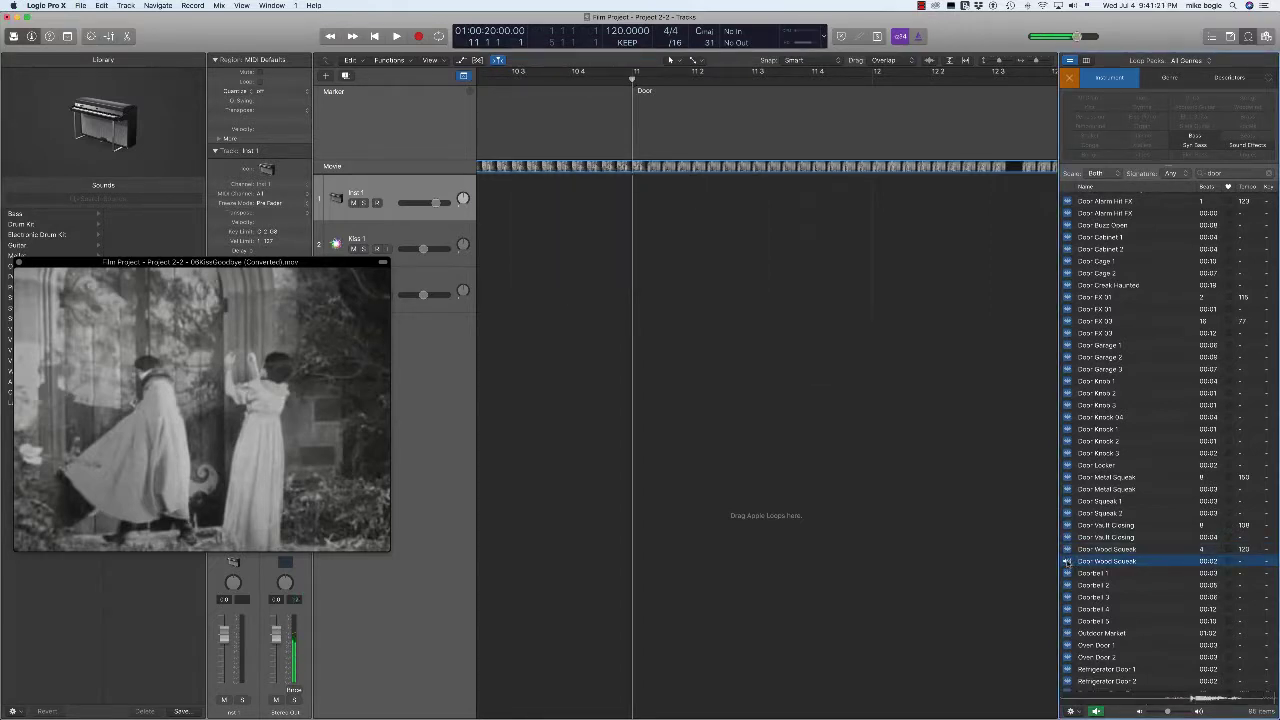
left_click_drag(1066, 562, 648, 395)
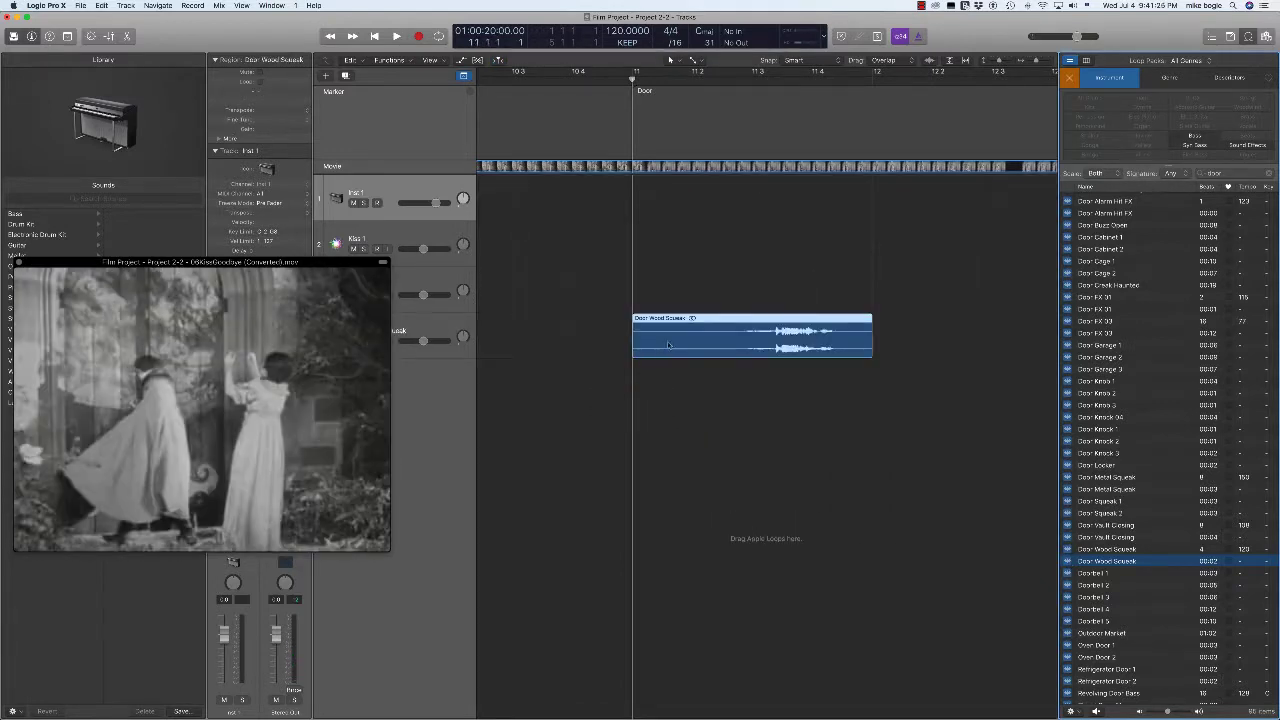
Step: Move the Door Wood Squeak region about half a beat before the "Door" marker and play it against the picture
left_click_drag(714, 322, 681, 322)
key("space")
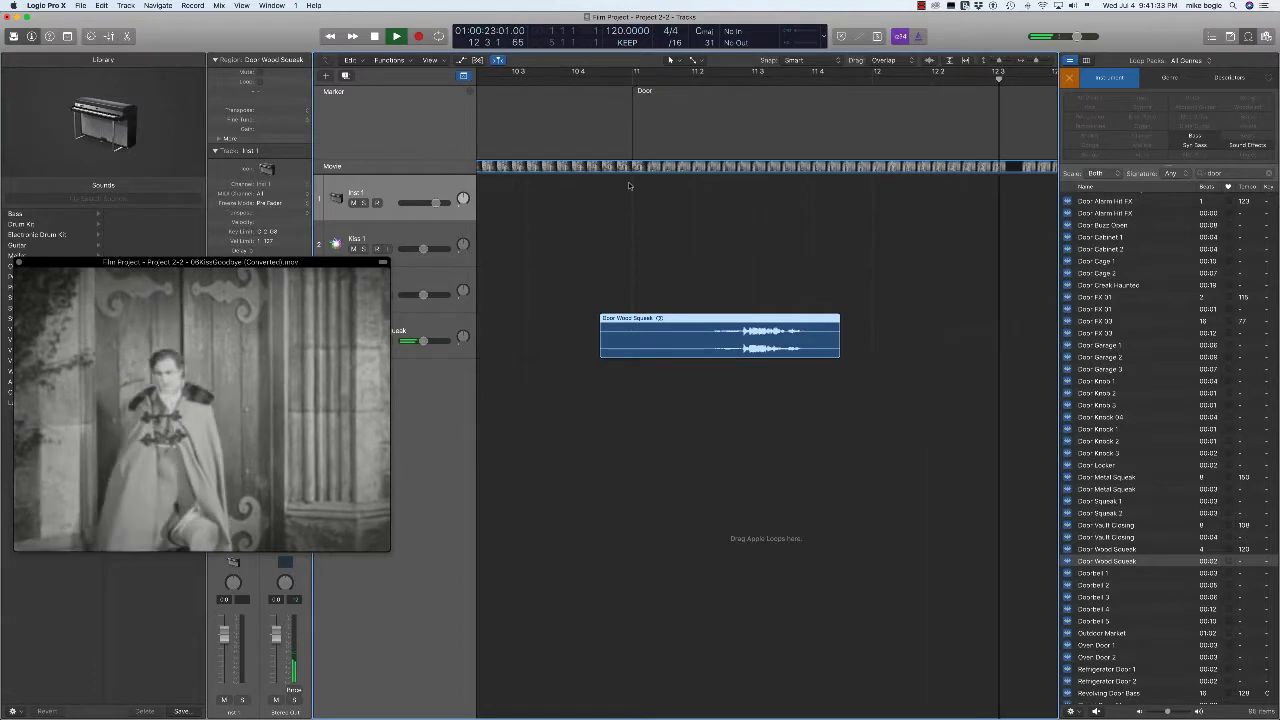
key("space")
Step: Shift the Door Wood Squeak region later to start at about beat 4 of bar 11, checking its timing against the picture
scroll(657, 267, "left", 8)
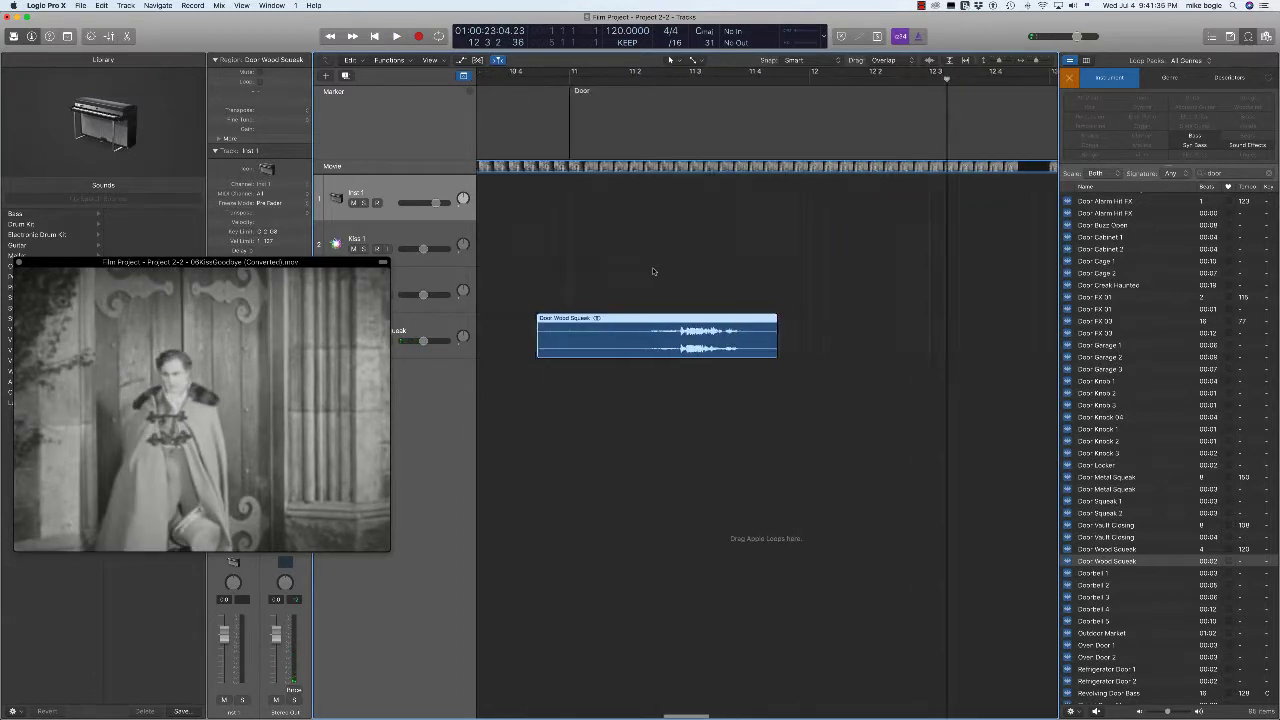
left_click_drag(693, 320, 807, 300)
left_click(670, 80)
key("space")
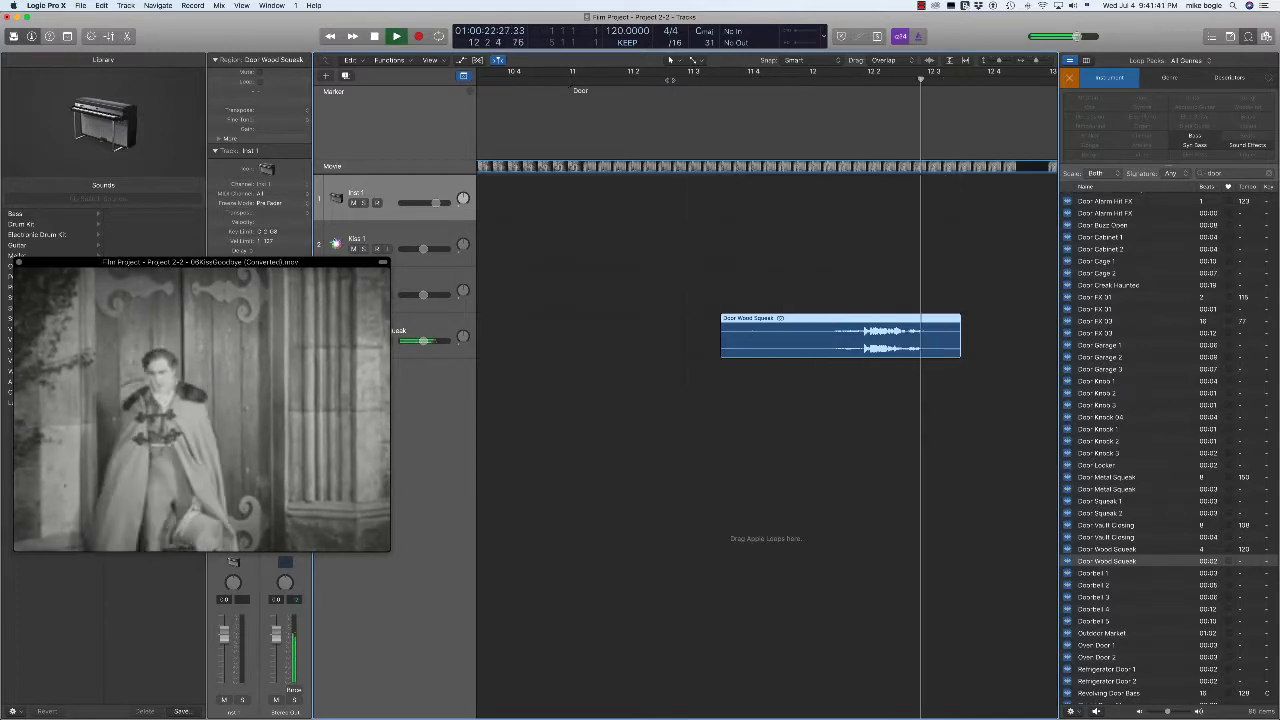
key("space")
left_click_drag(772, 320, 802, 320)
left_click(645, 84)
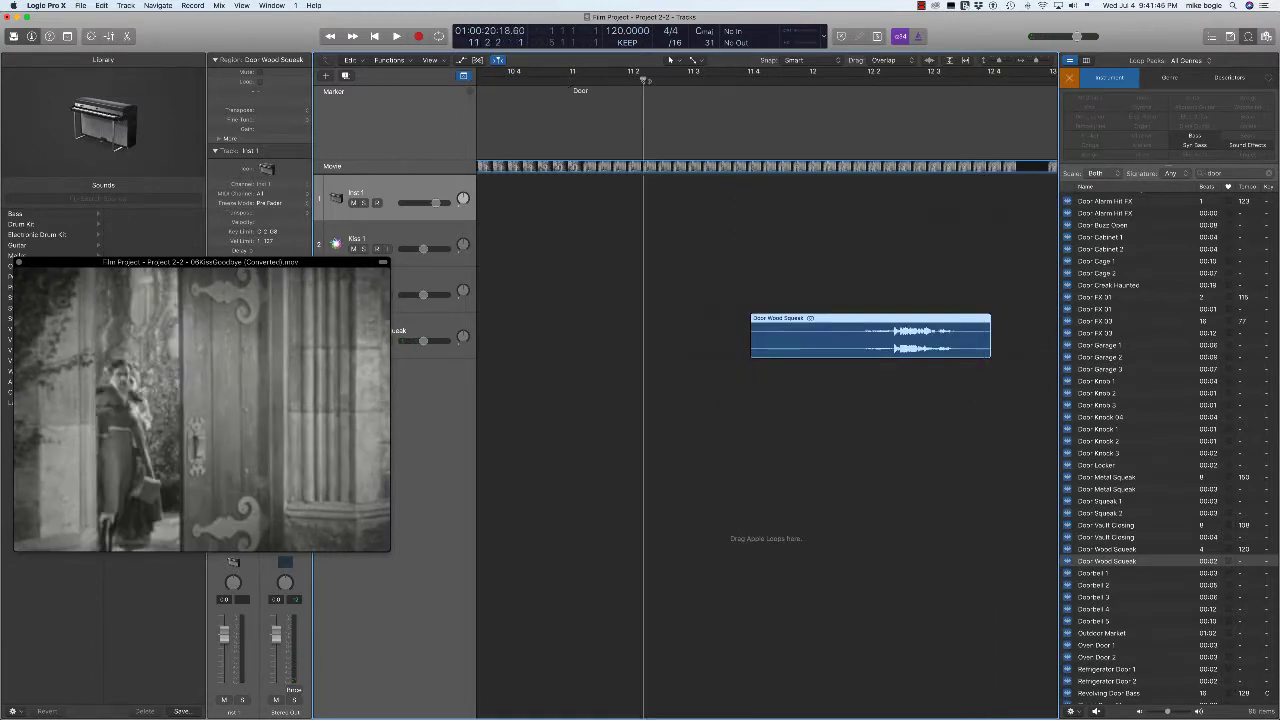
key("space")
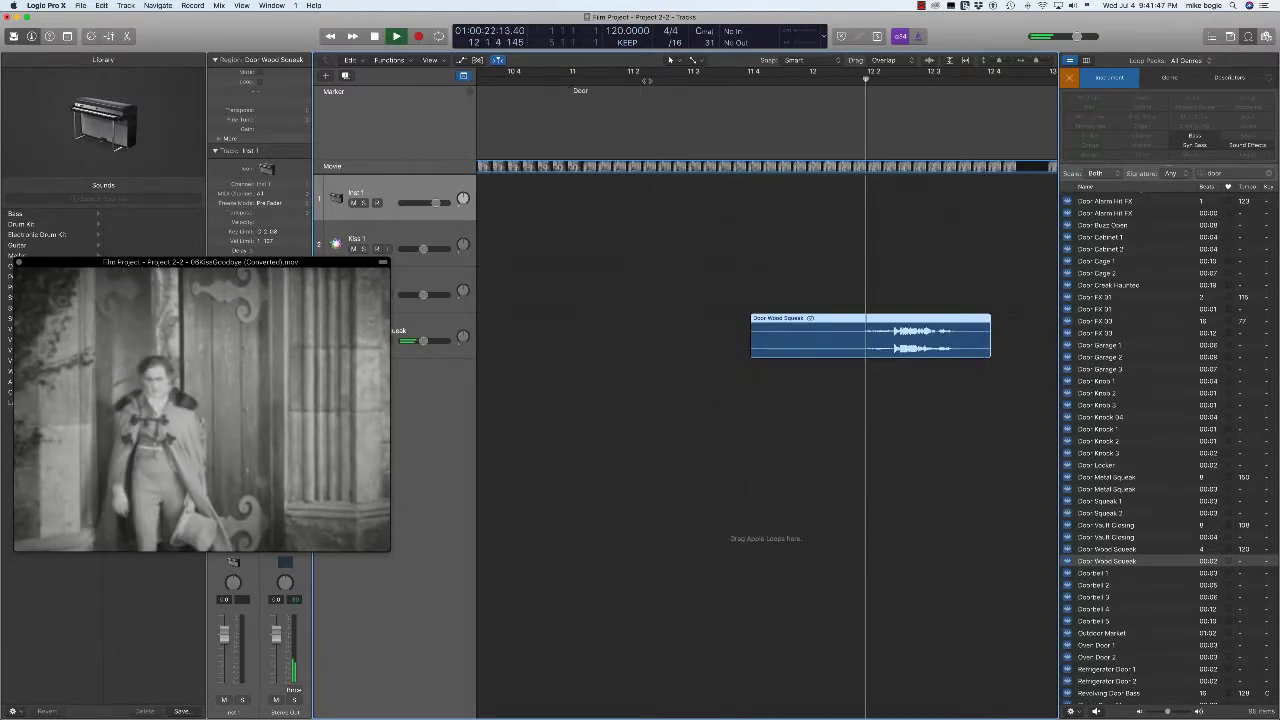
key("space")
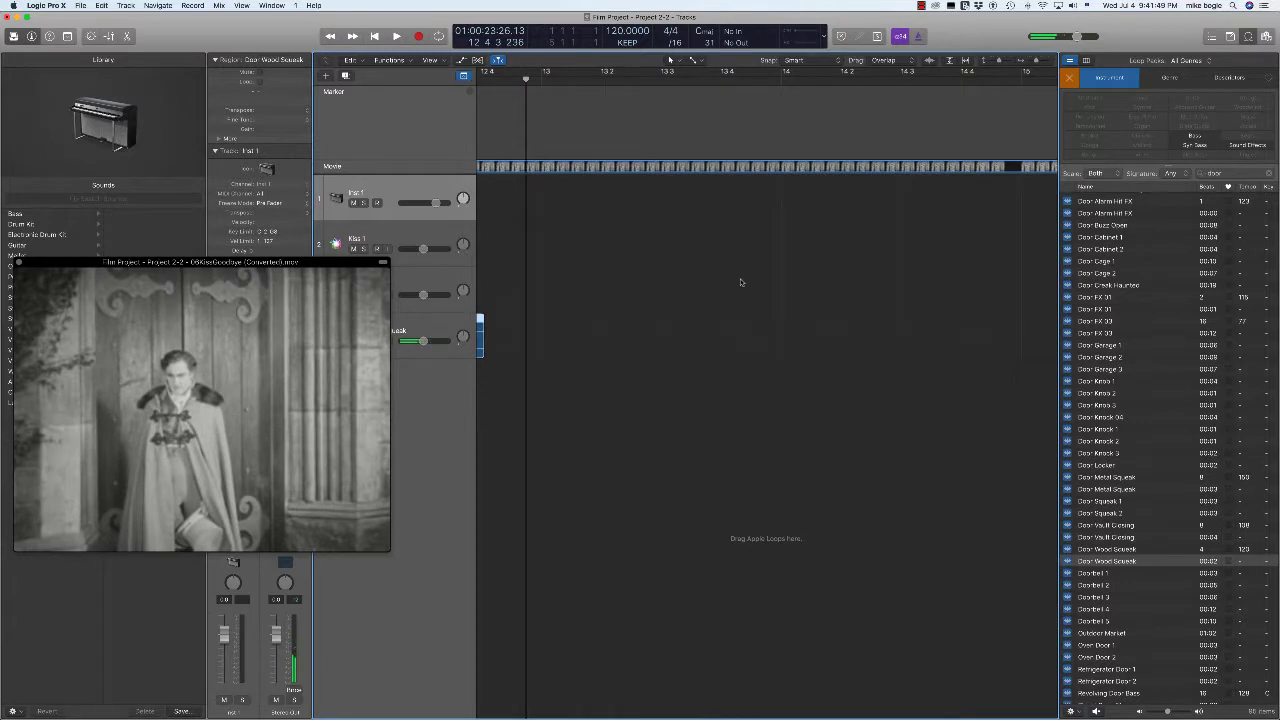
Step: Move the playhead to the "Crying" marker at bar 17 and search the loops for "cry"
scroll(745, 280, "right", 5)
scroll(749, 283, "right", 6)
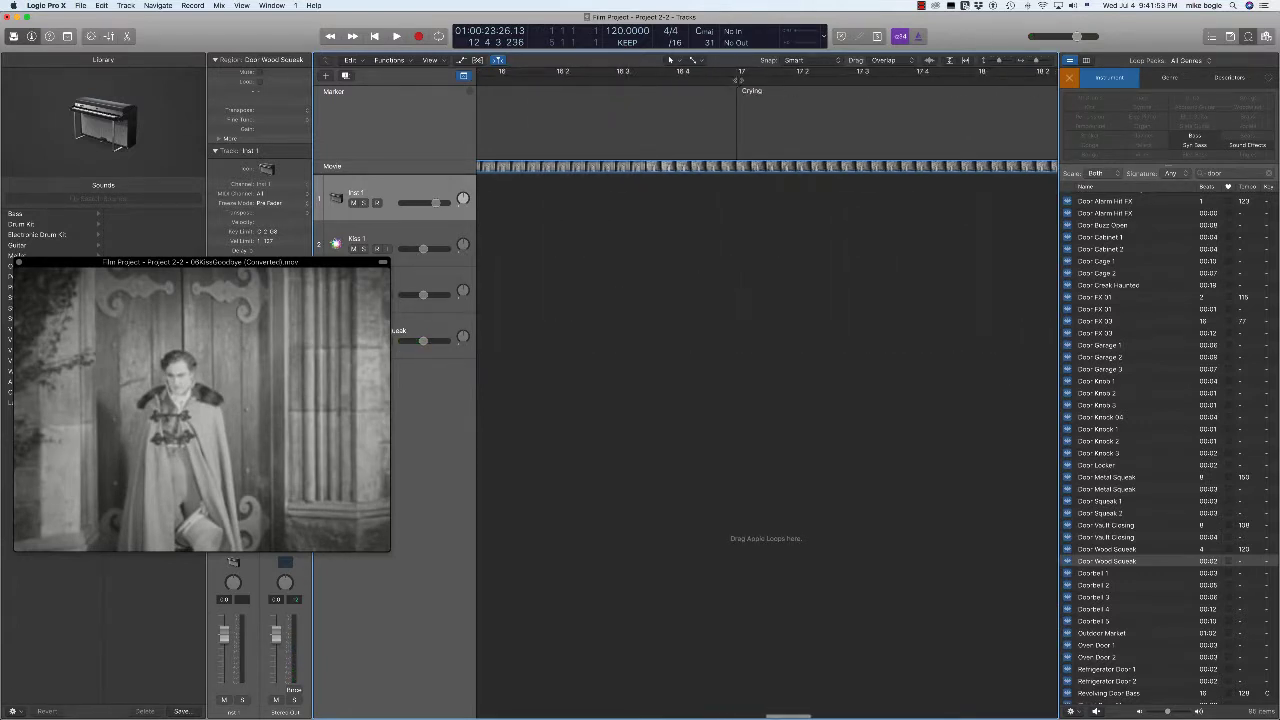
left_click(737, 80)
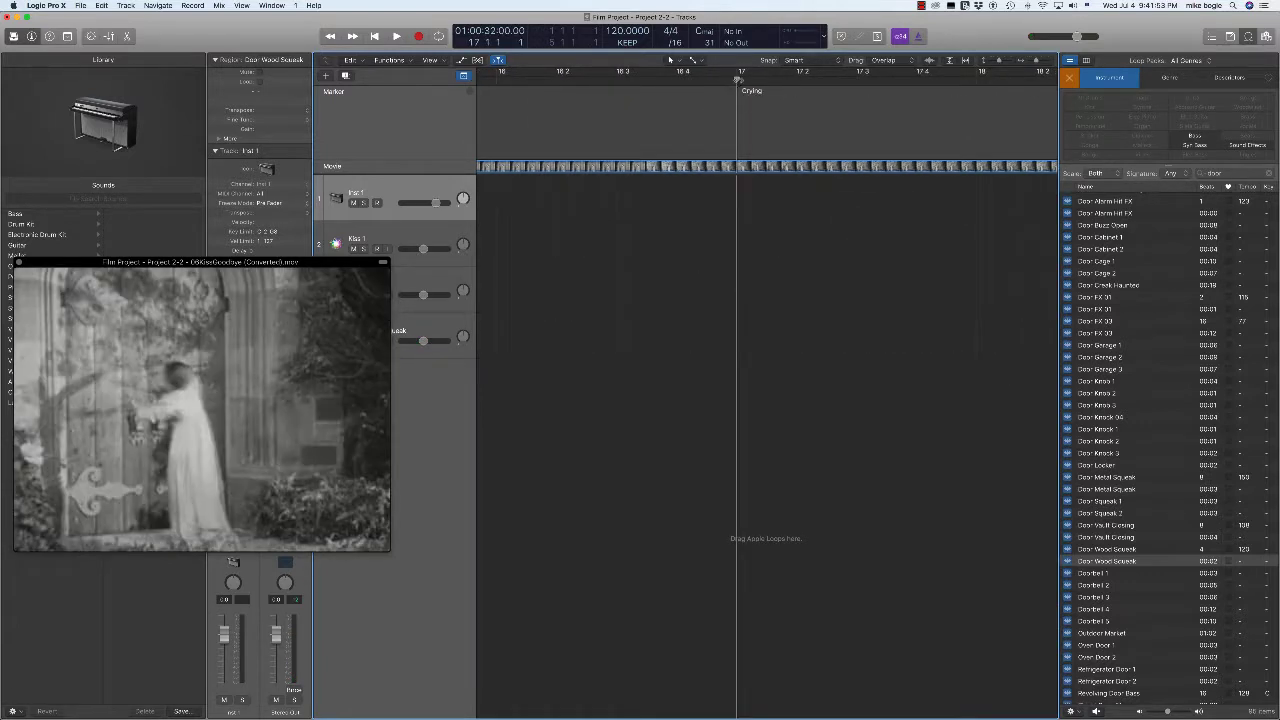
left_click(1230, 174)
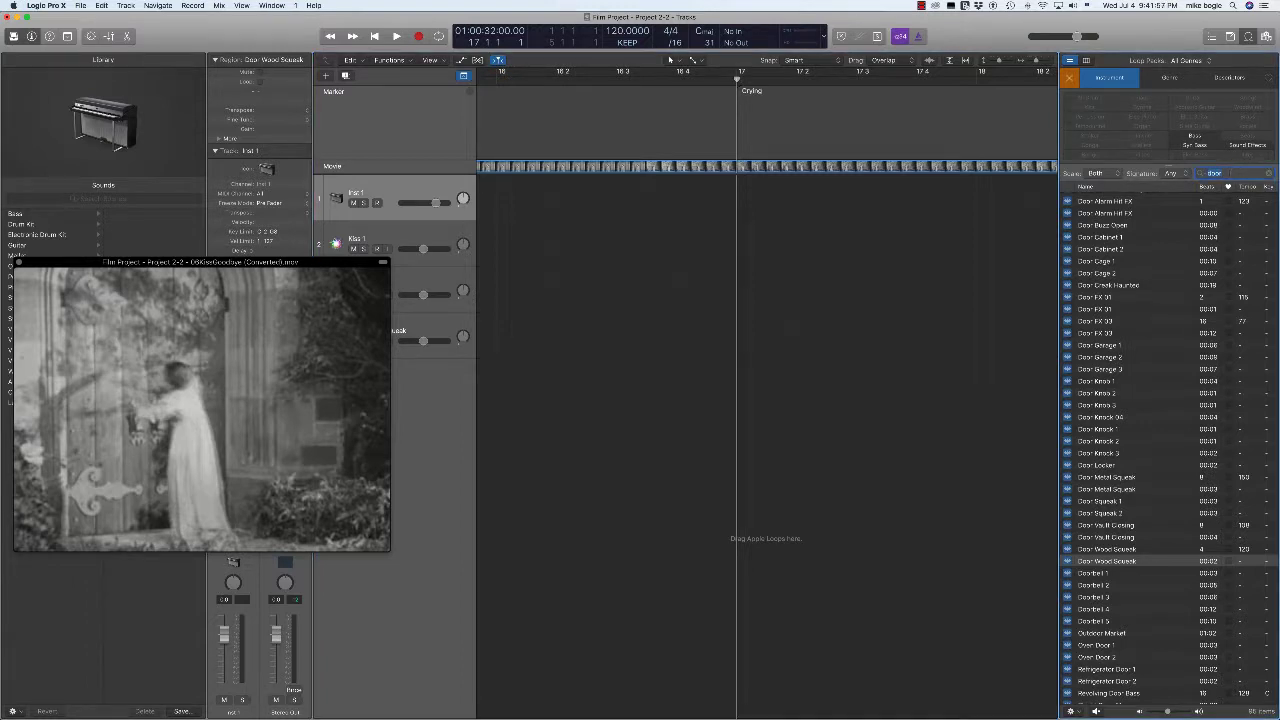
type("cry")
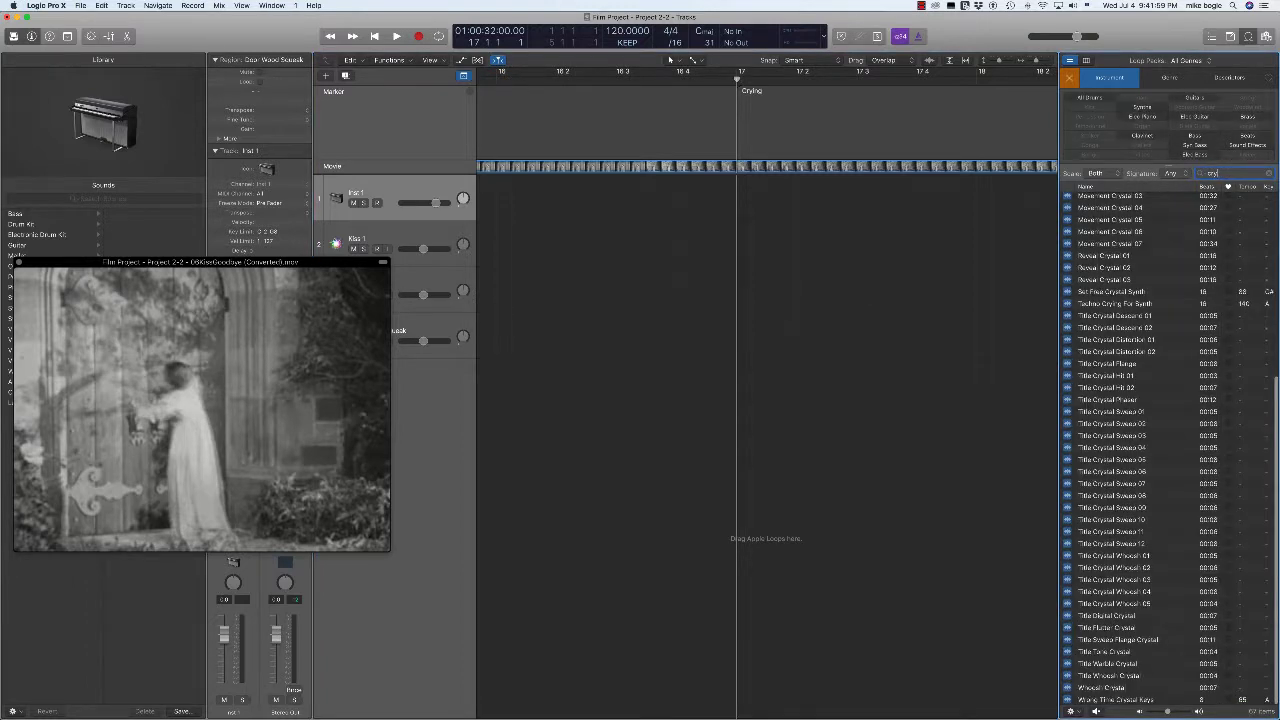
type("ing")
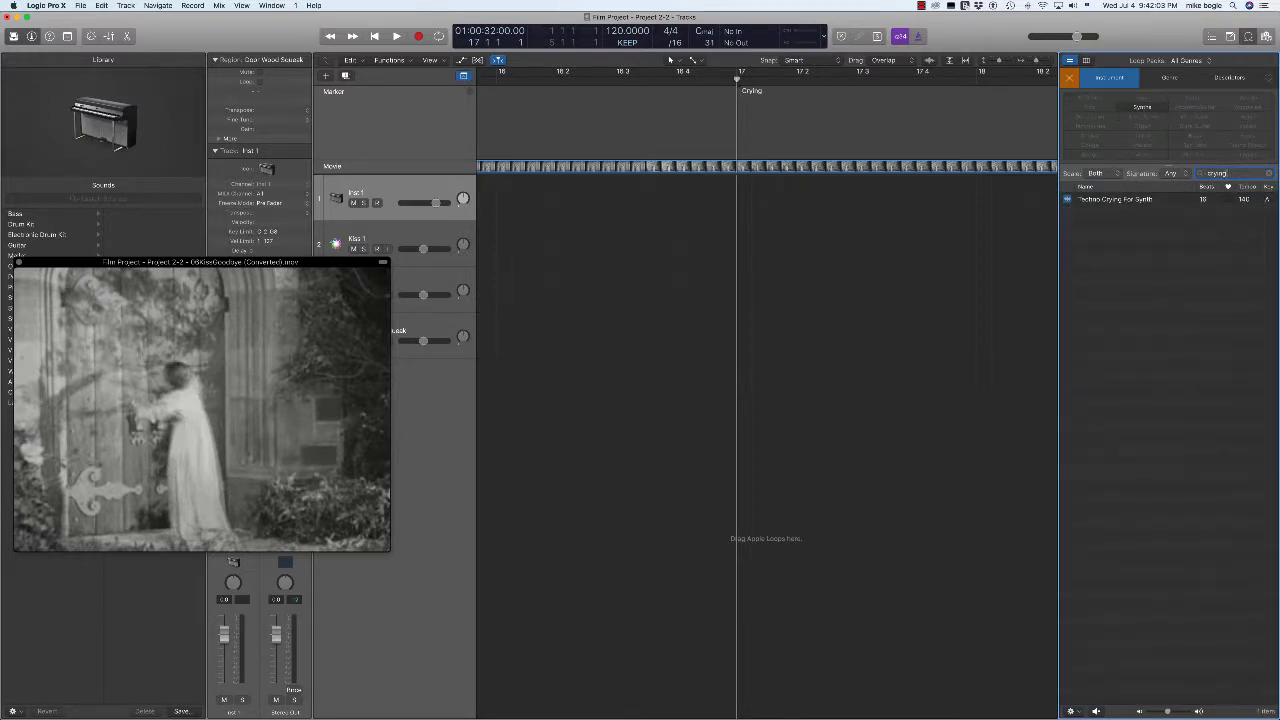
key("BackSpace")
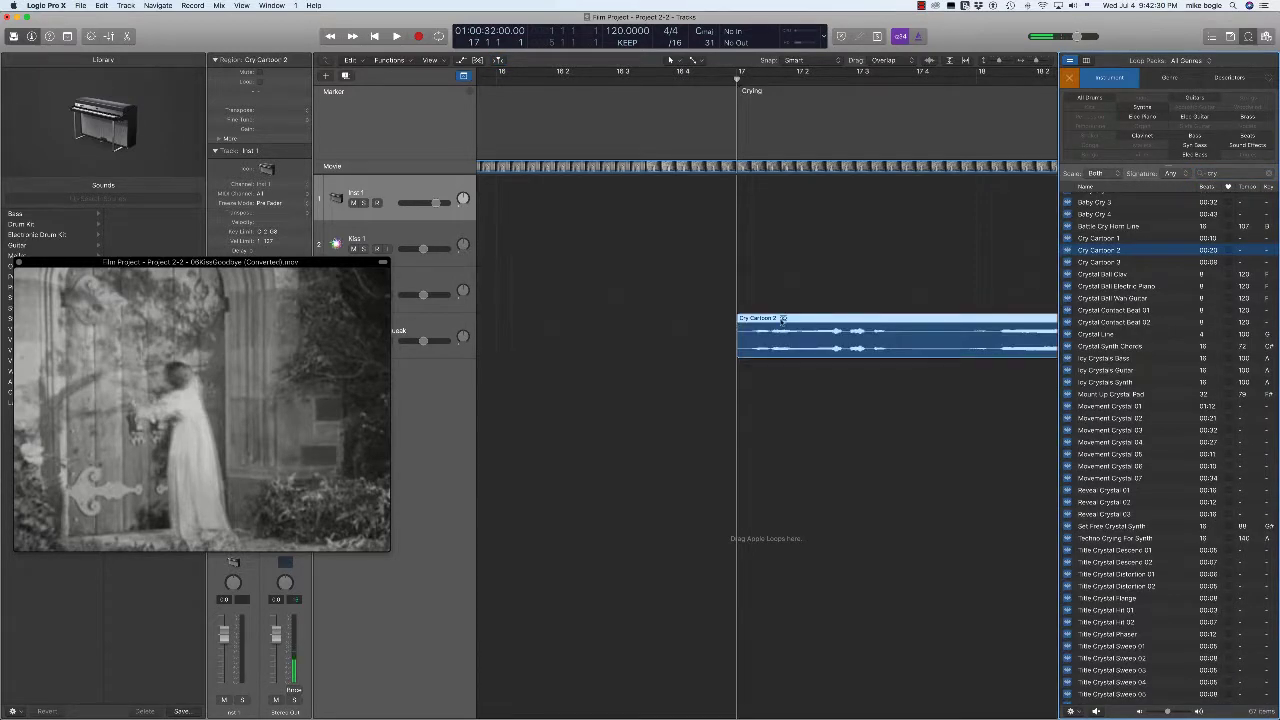
Step: Move the Cry Cartoon 2 region to start slightly before the "Crying" marker and play it against the picture
left_click_drag(787, 321, 750, 320)
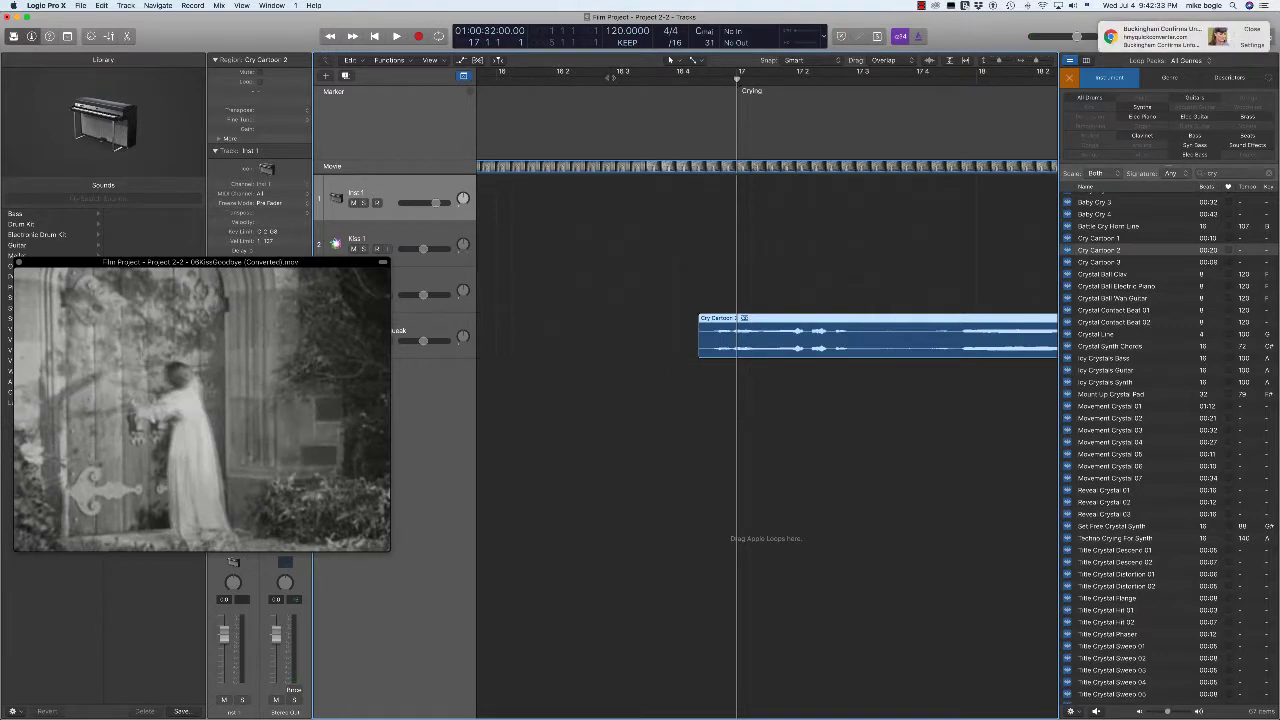
left_click(616, 76)
key("space")
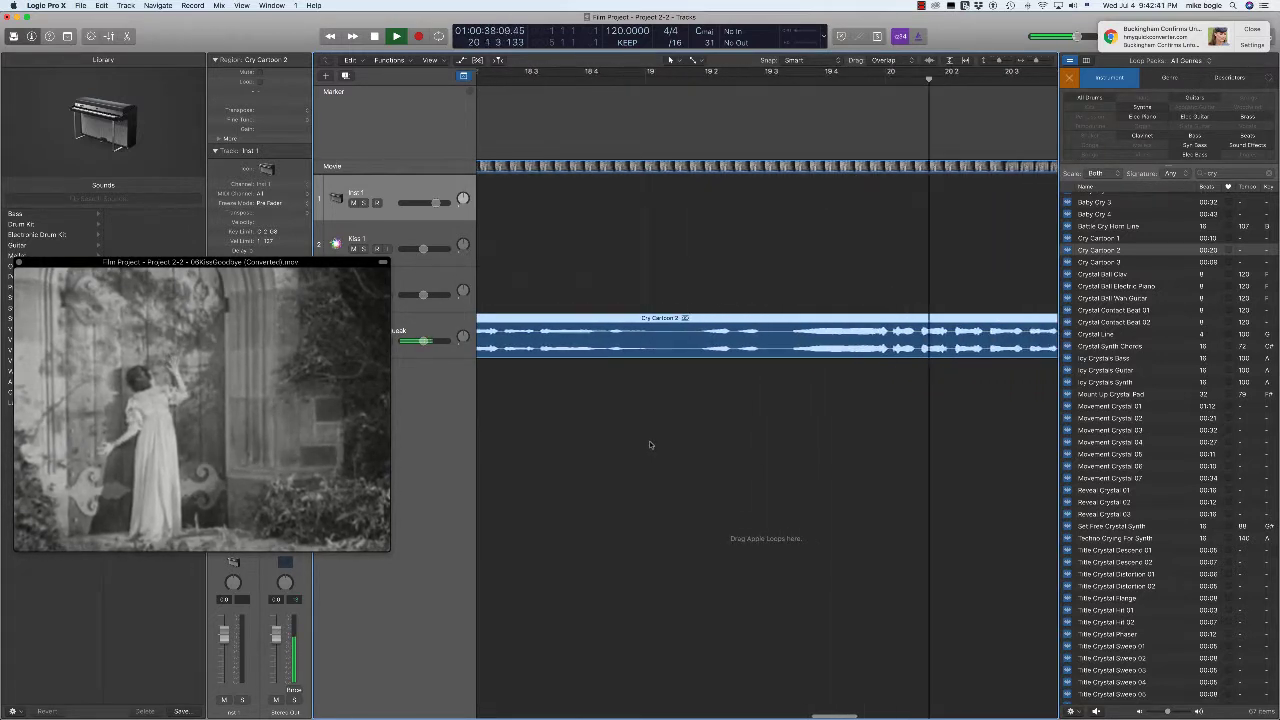
Step: Automate the track volume to fade Cry Cartoon 2 down from early bar 21 to its end, returning to -6.2 dB at bar 22
scroll(649, 445, "right", 4)
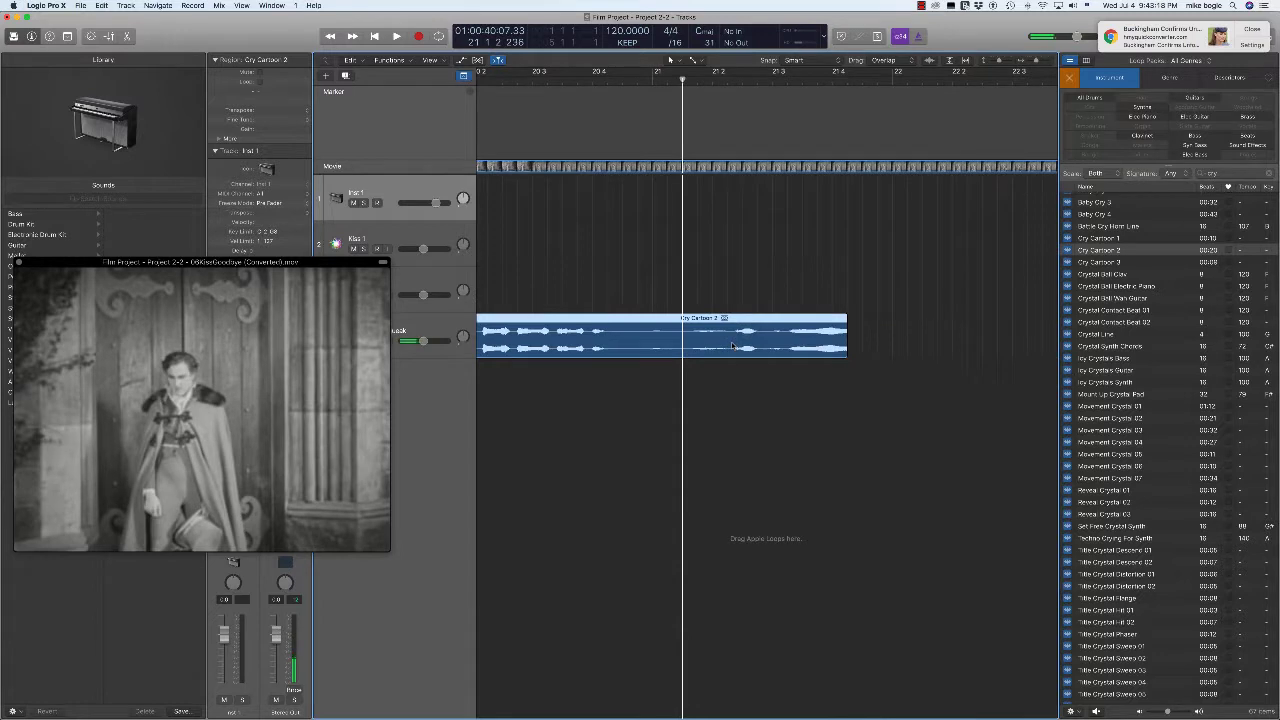
key("a")
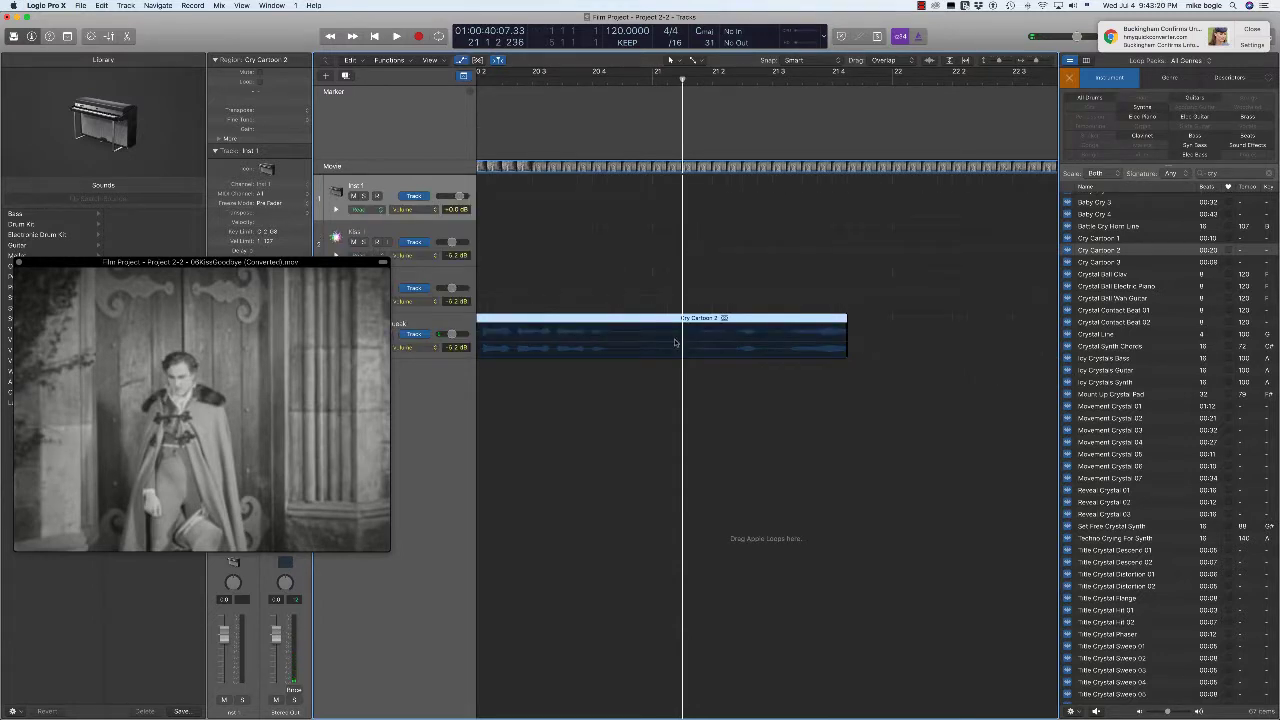
left_click(675, 343)
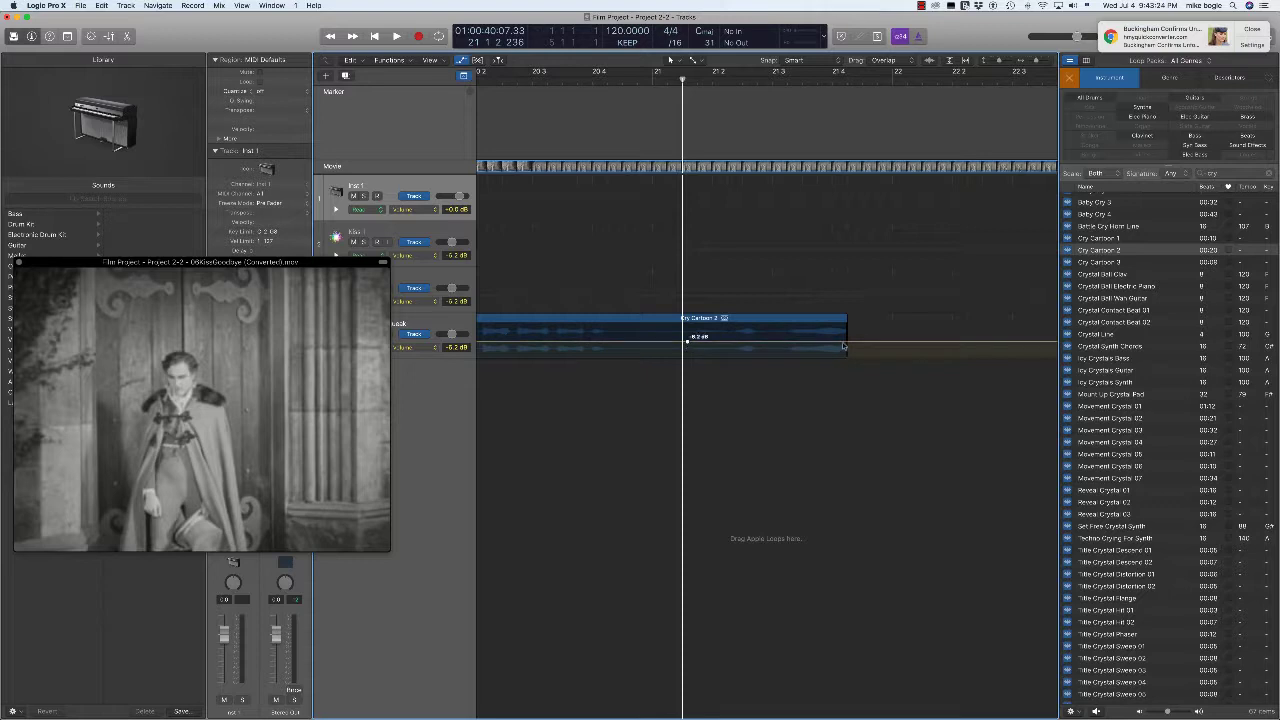
left_click(897, 343)
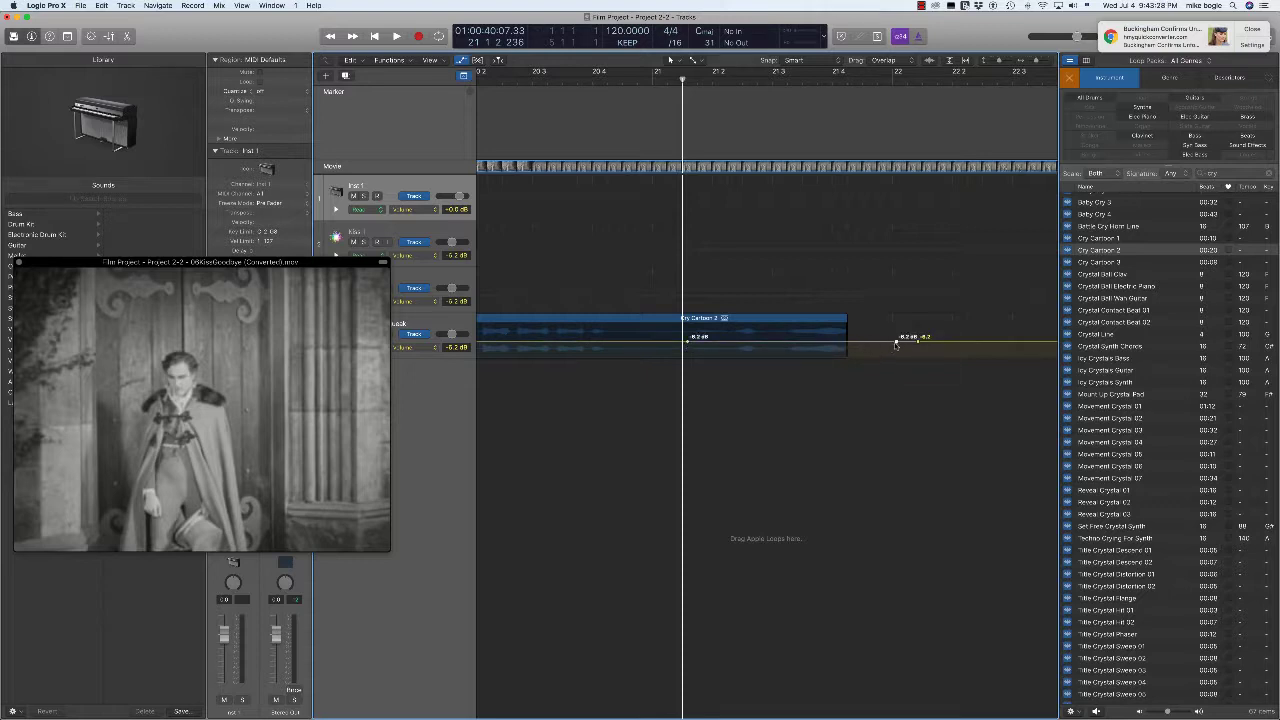
left_click(849, 343)
left_click_drag(849, 343, 851, 357)
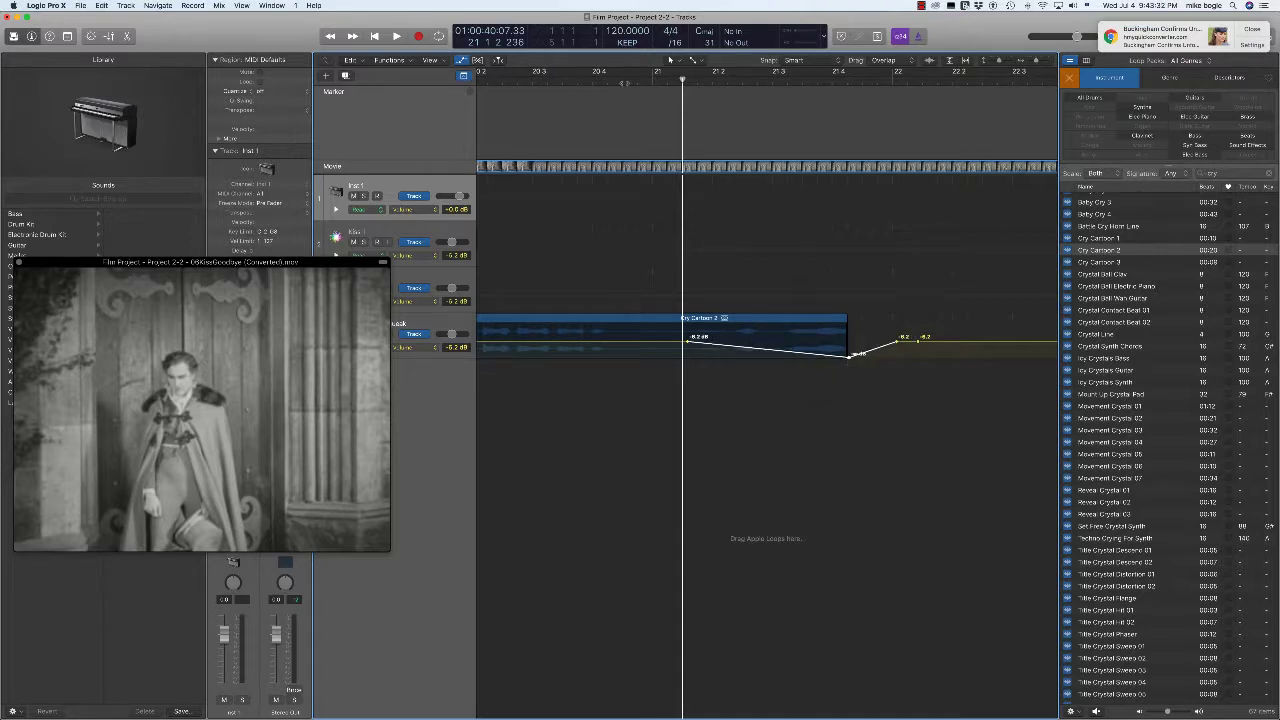
key("space")
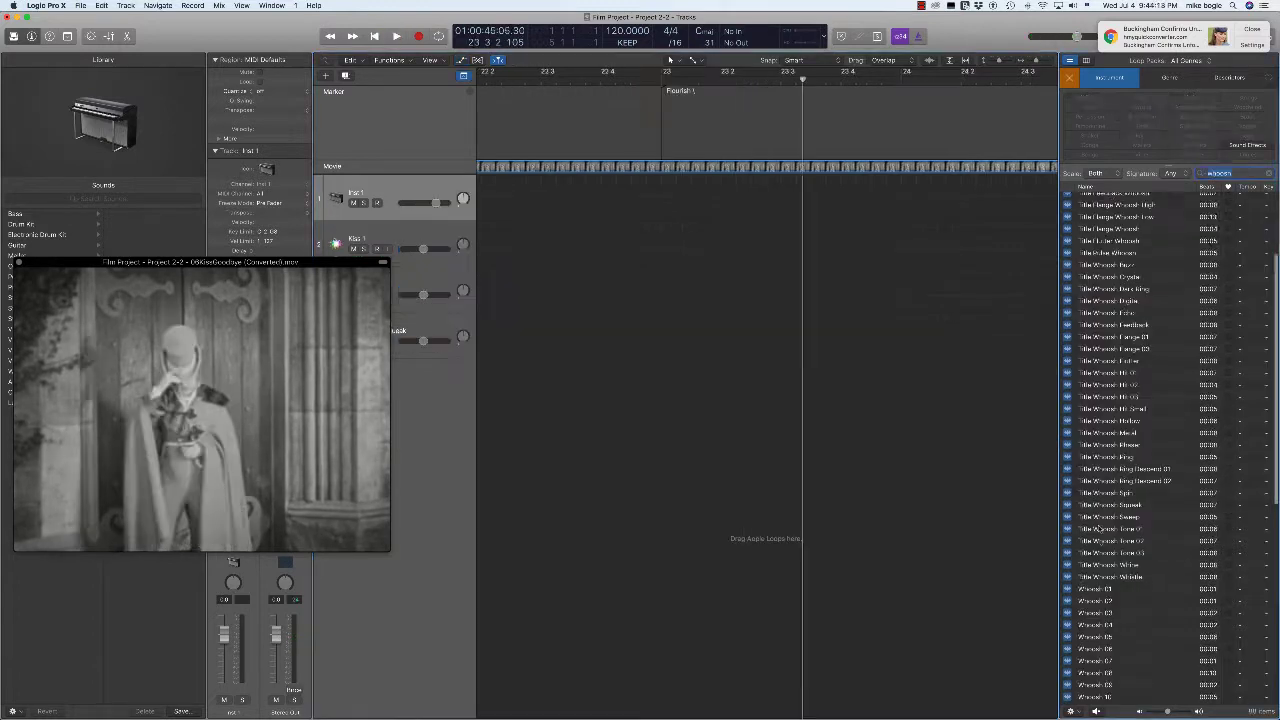
Step: Audition several whoosh loops, including Whoosh 01, 02, 03, 05, 11 and Whoosh Air
left_click(1080, 576)
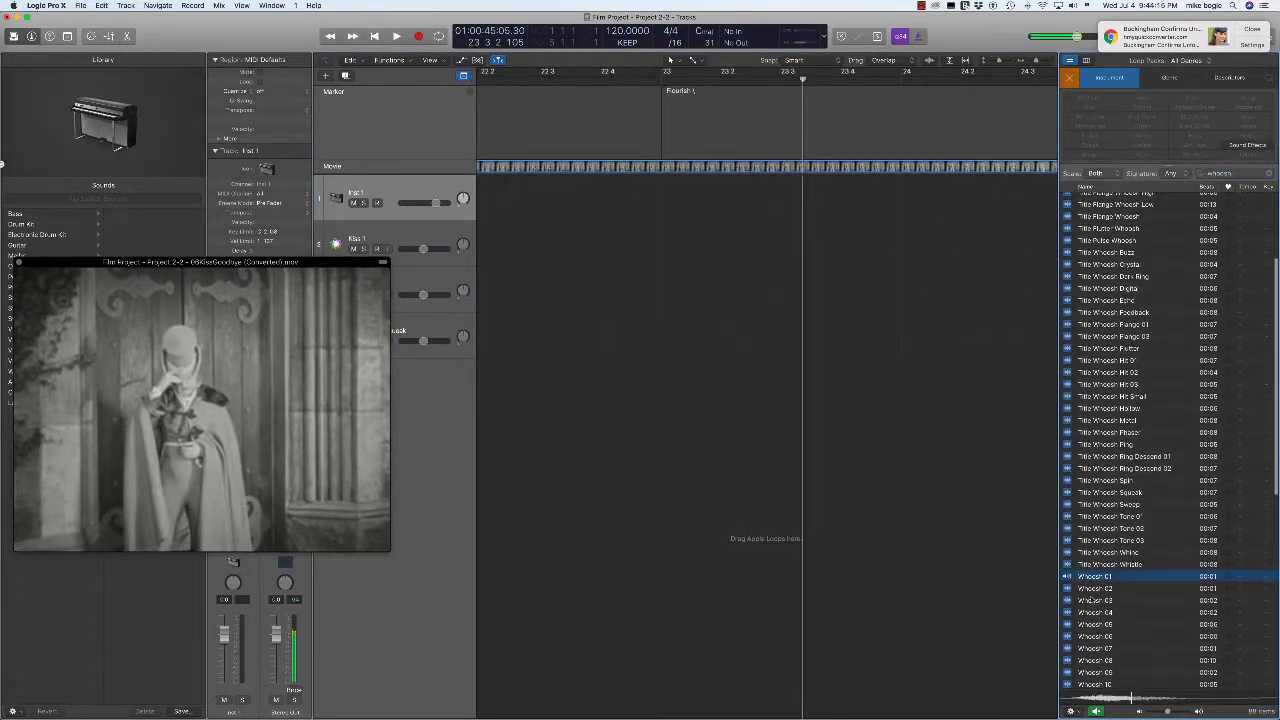
left_click(1090, 600)
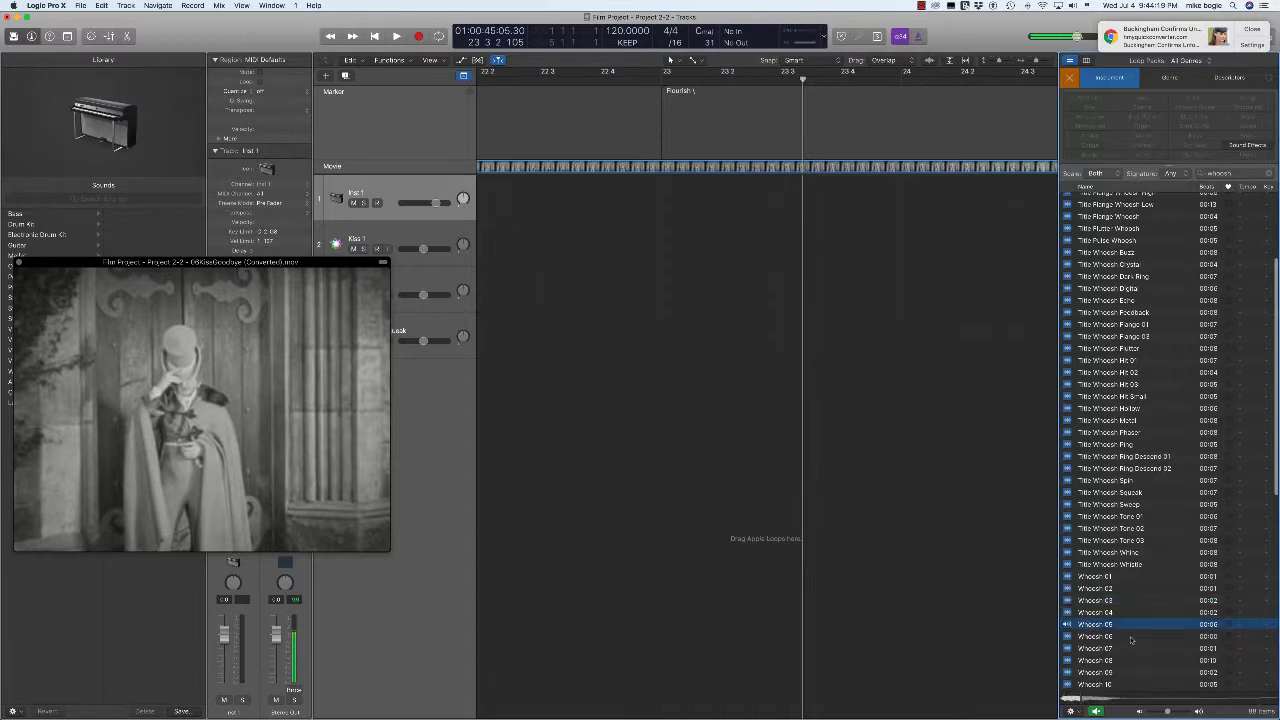
left_click(1100, 624)
scroll(1105, 645, "down", 2)
left_click(1097, 653)
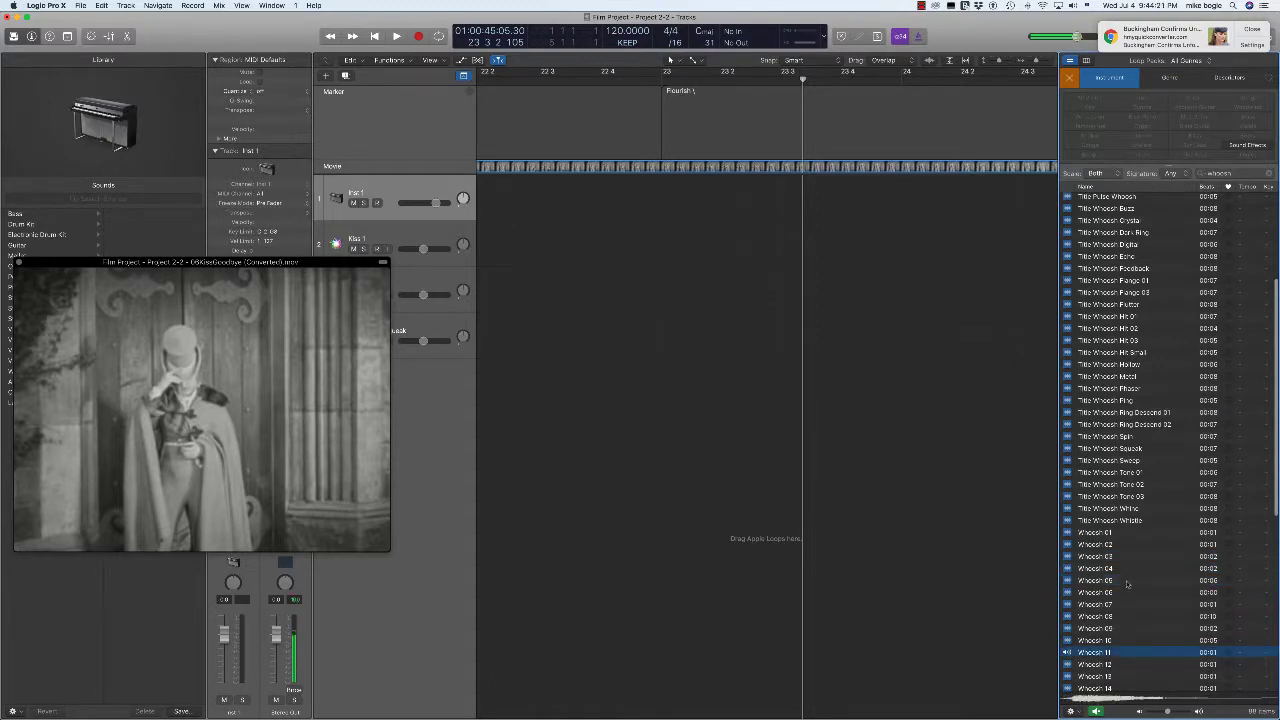
scroll(1136, 593, "down", 5)
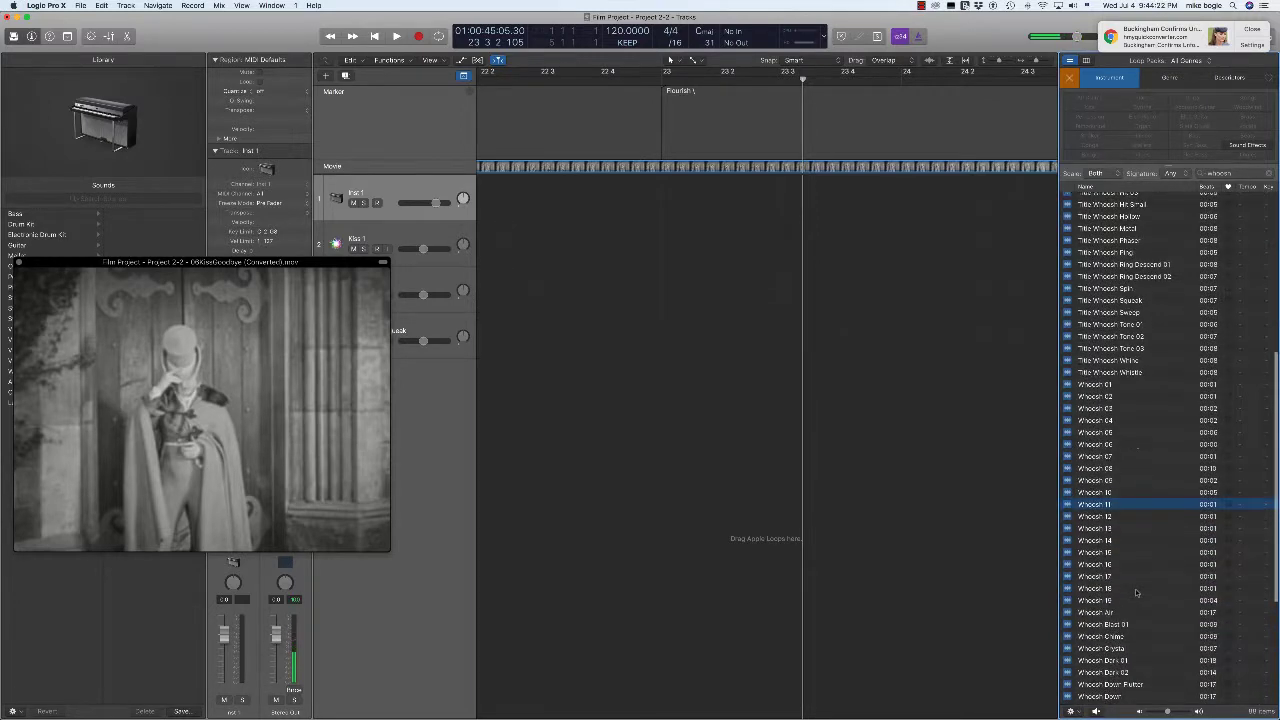
left_click(1088, 612)
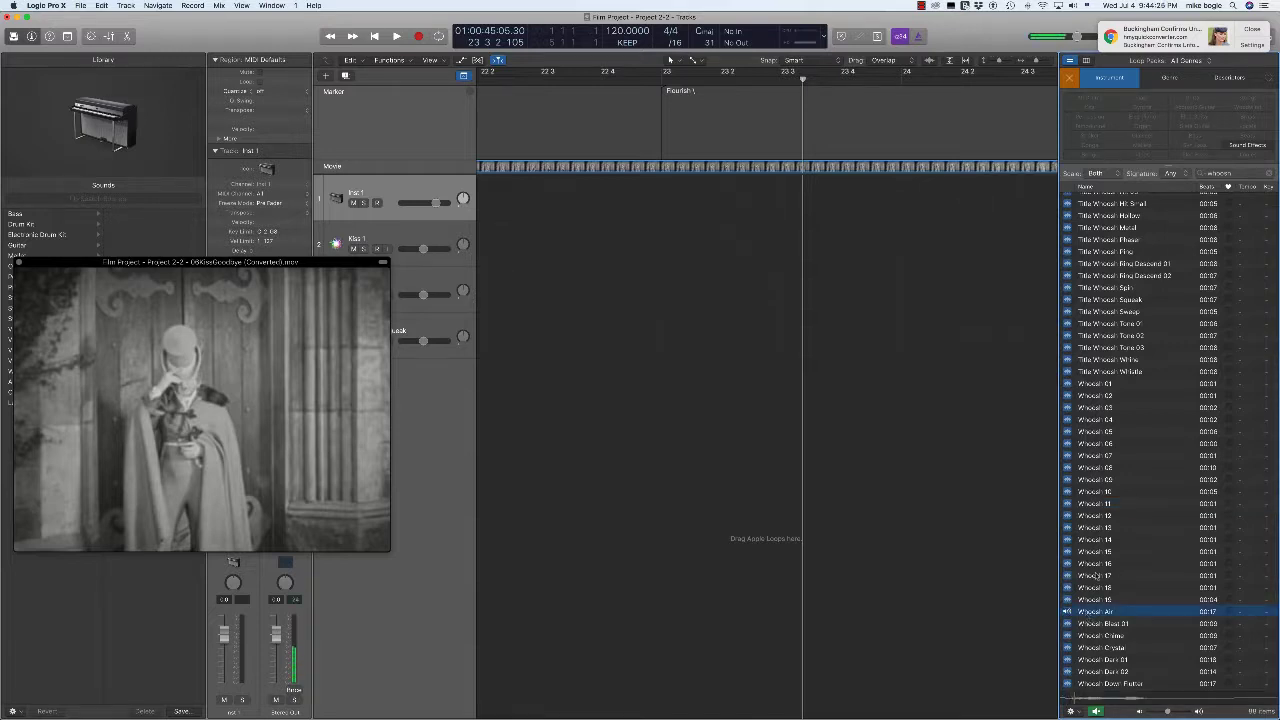
left_click(1080, 396)
scroll(1122, 490, "down", 1)
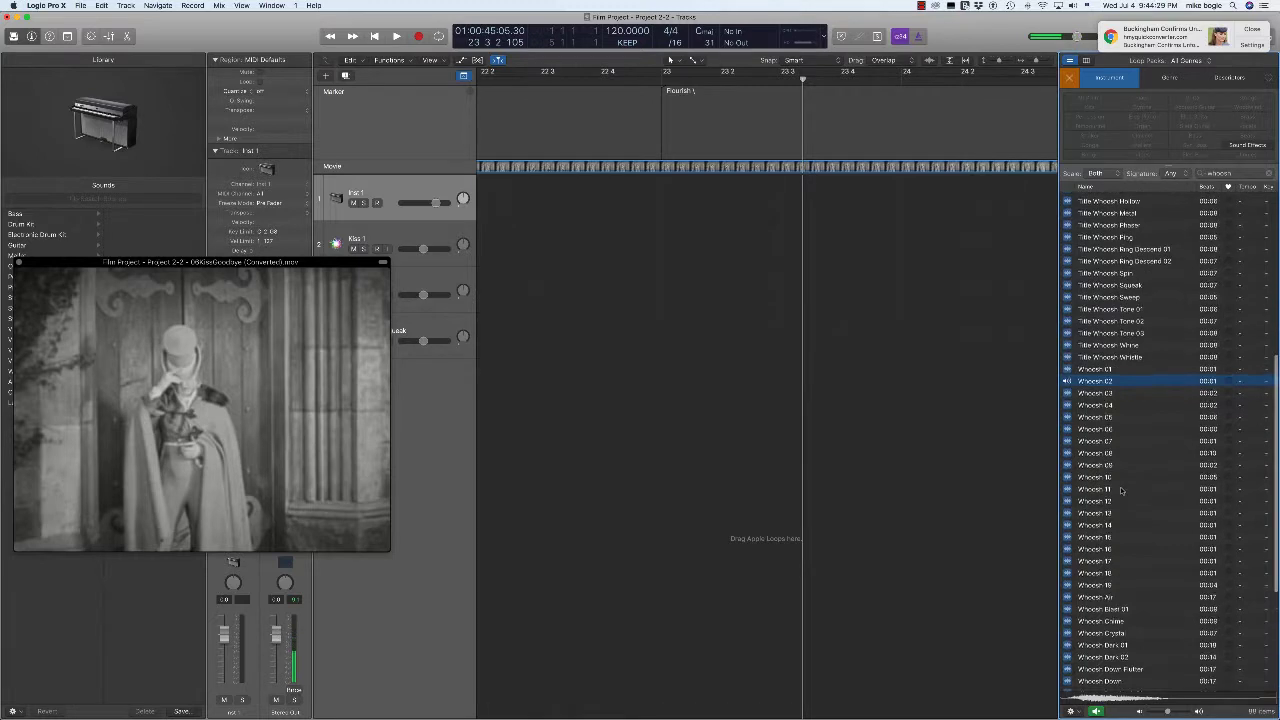
scroll(1122, 490, "up", 1)
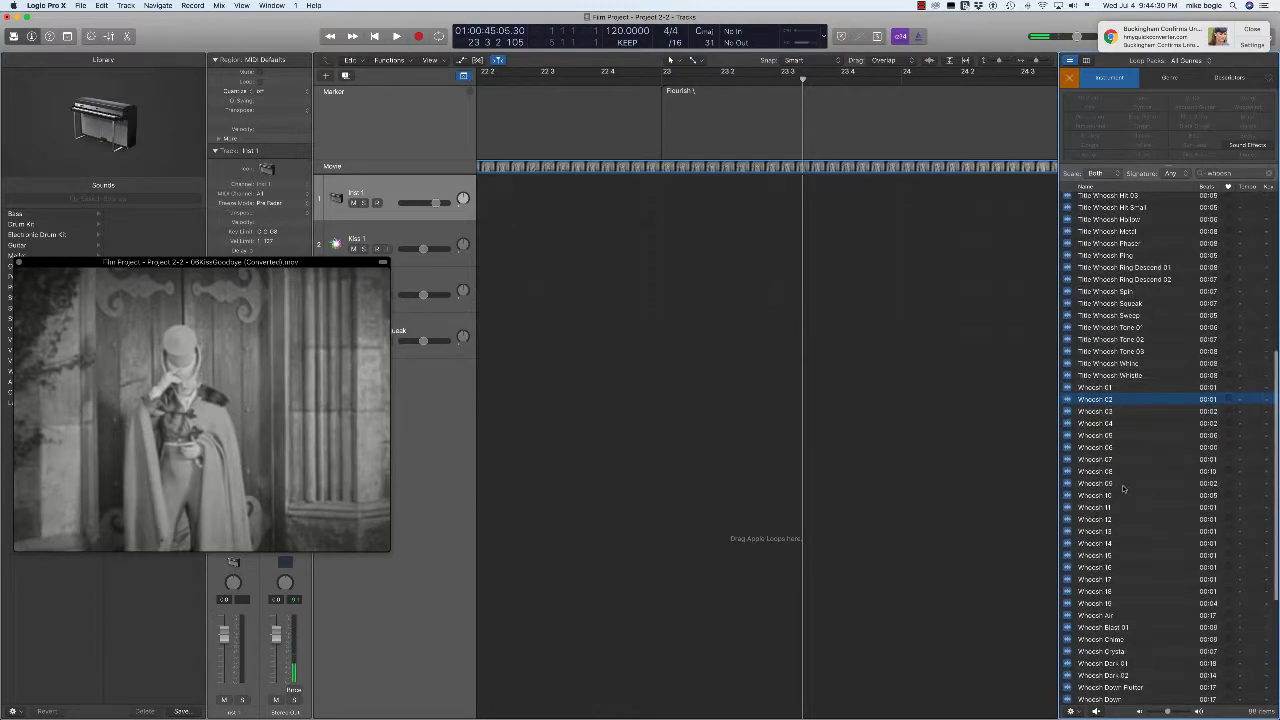
Step: Place the Whoosh 01 loop at the "Flourish" marker at bar 23 on the door squeak track and play it against the picture
left_click(1070, 389)
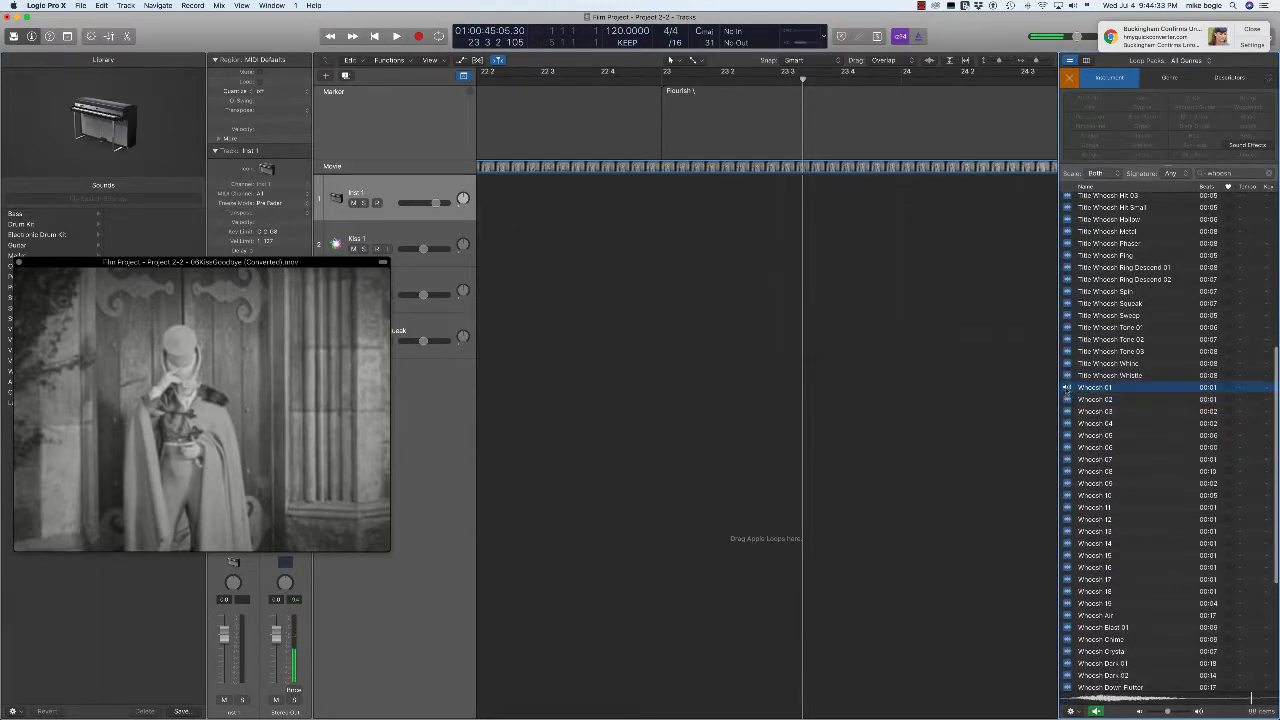
left_click_drag(1068, 389, 675, 338)
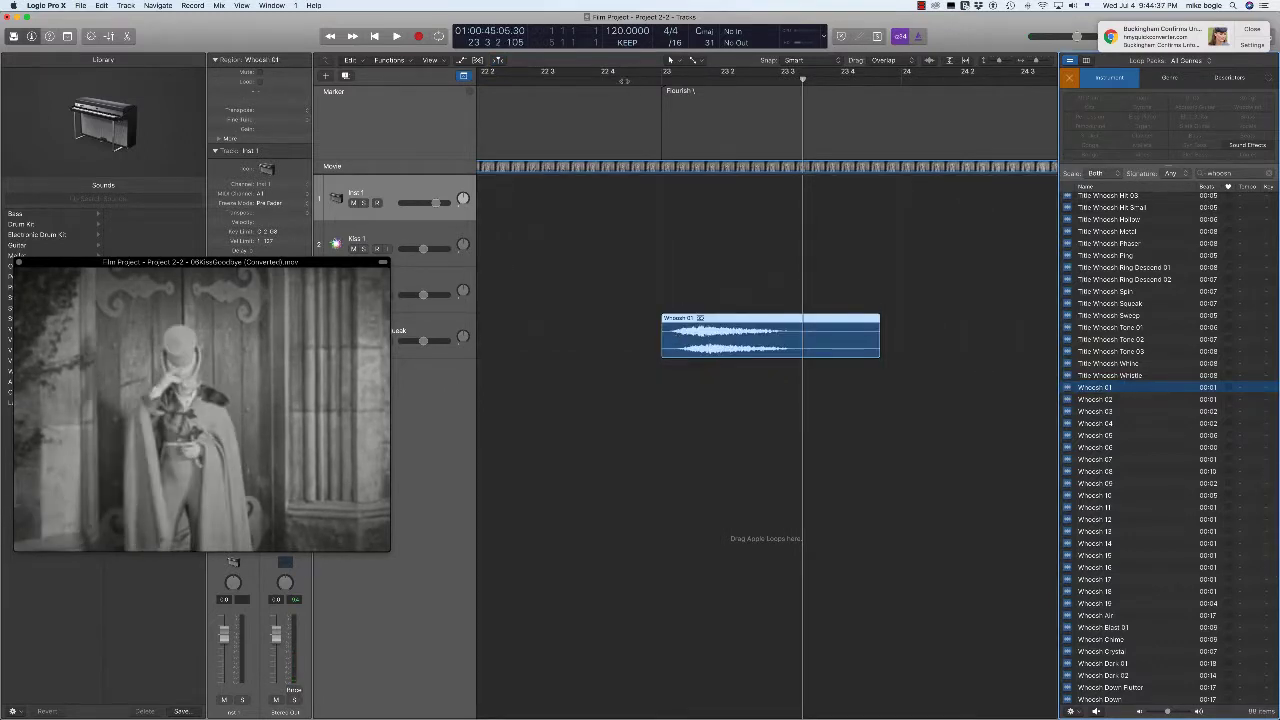
left_click(626, 81)
key("space")
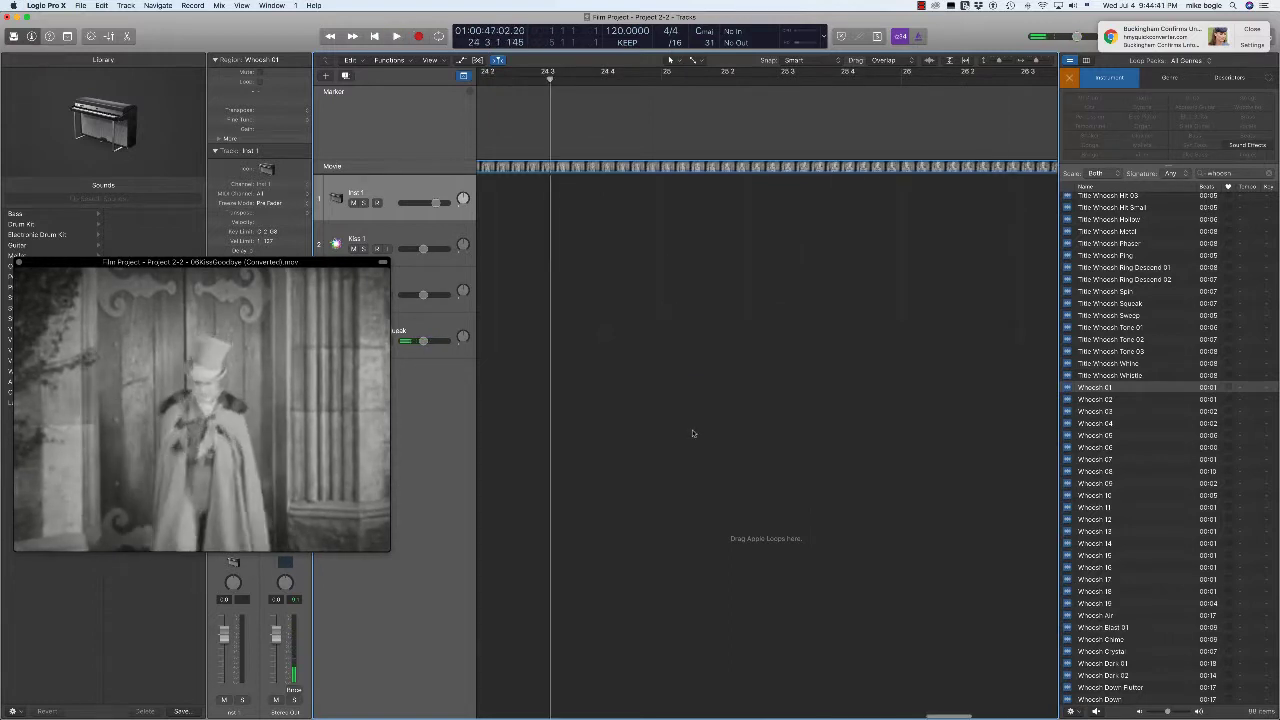
key("space")
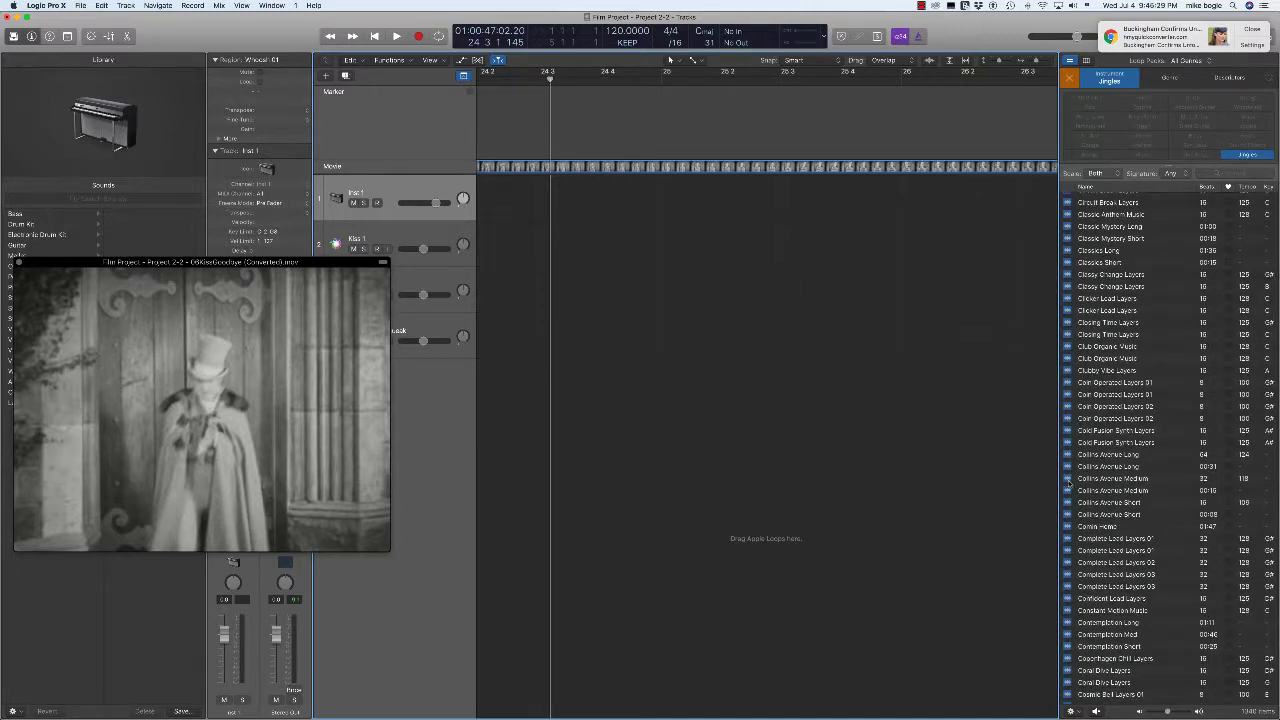
Step: Audition the 32-beat Collins Avenue Medium jingle and add it on a new track starting at about beat 3 of bar 24
left_click(1068, 480)
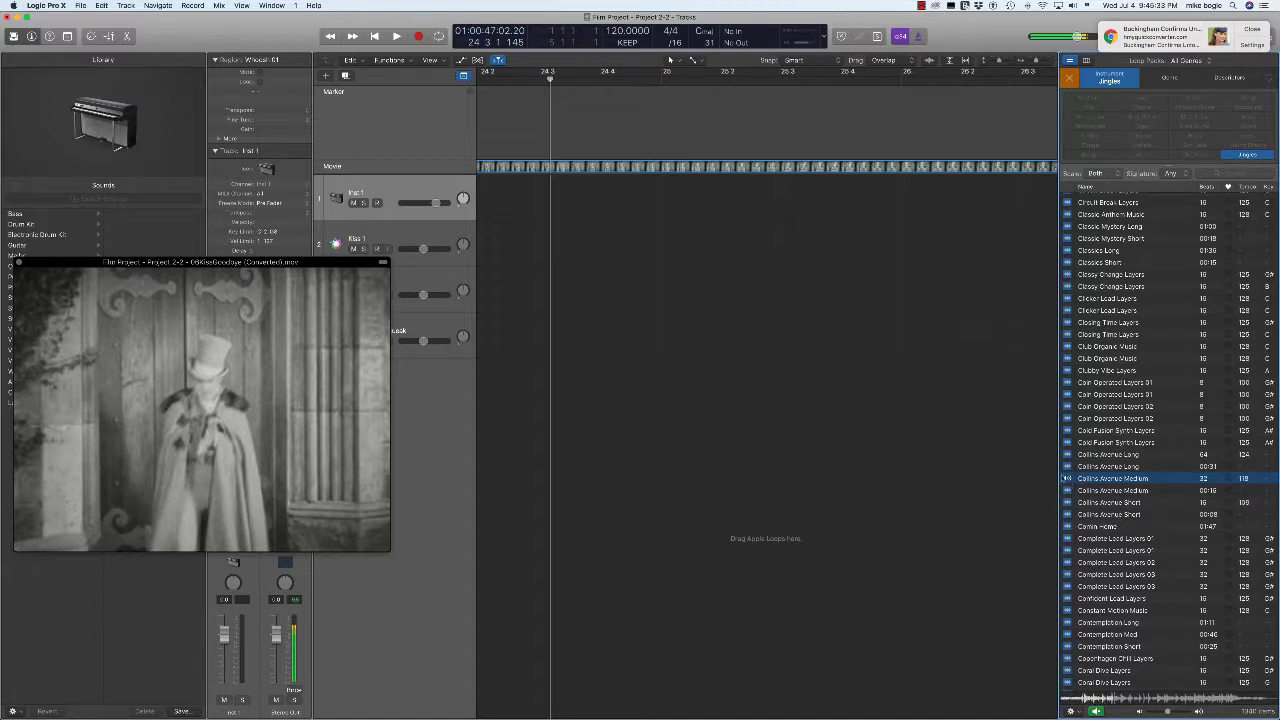
left_click(1068, 480)
left_click_drag(1068, 480, 533, 400)
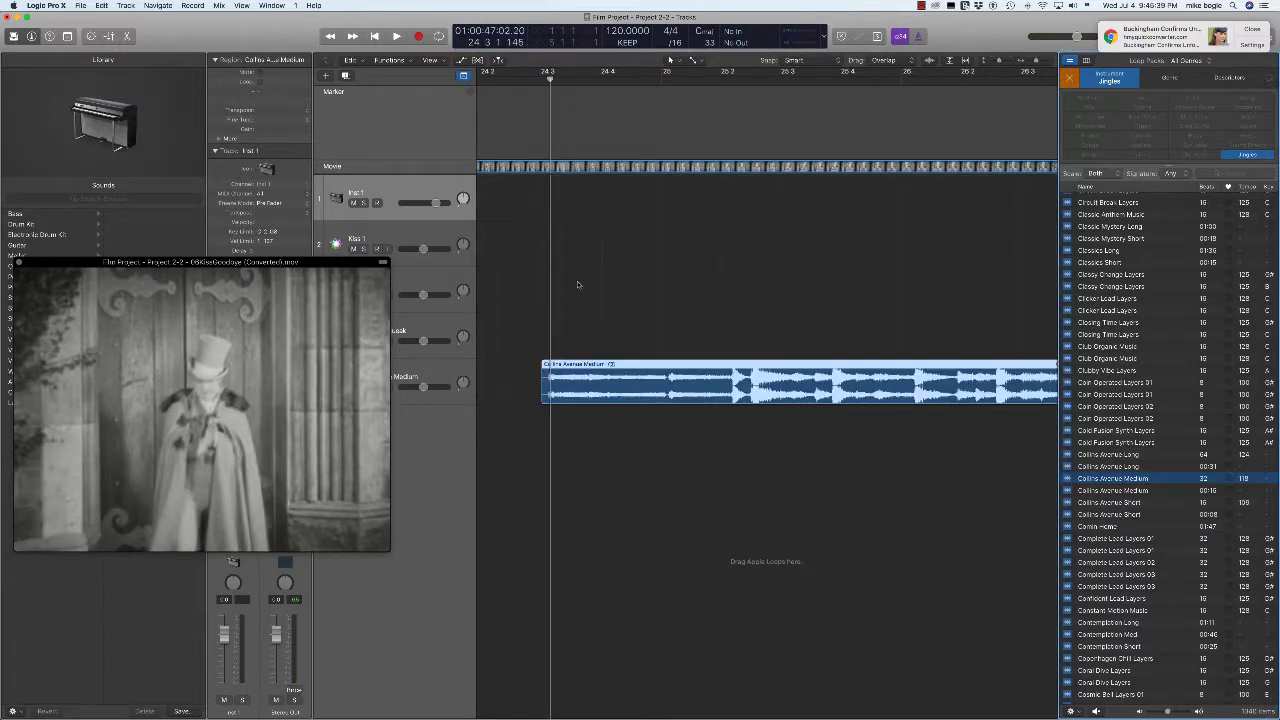
Step: Move the Collins Avenue Medium region earlier to start at about beat 4 of bar 23 and play it against the picture
scroll(577, 284, "left", 3)
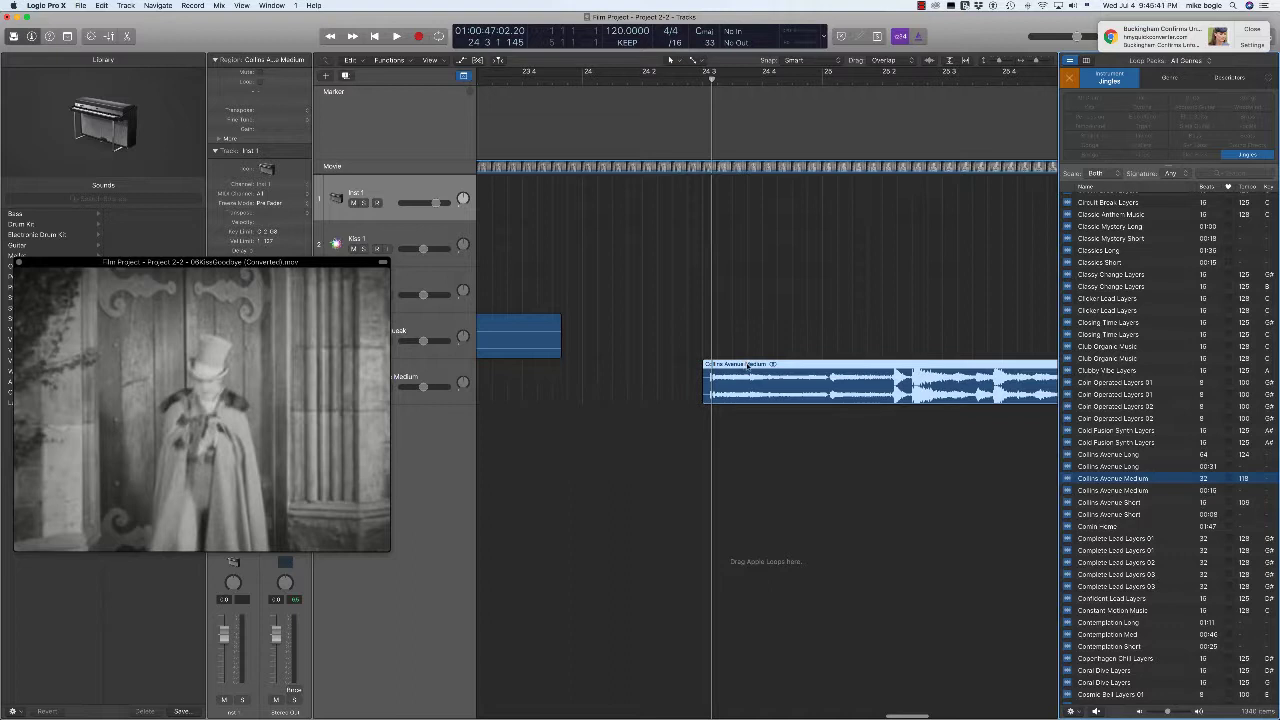
left_click_drag(748, 367, 566, 367)
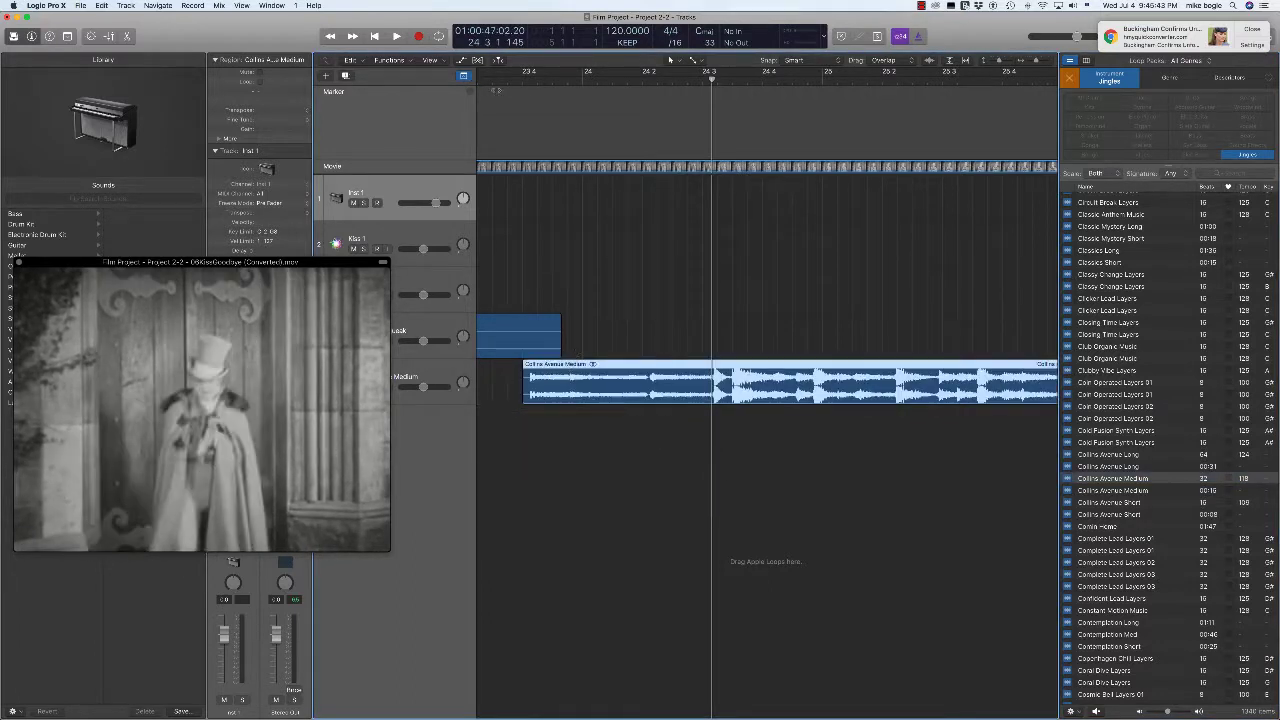
scroll(767, 380, "left", 3)
key("space")
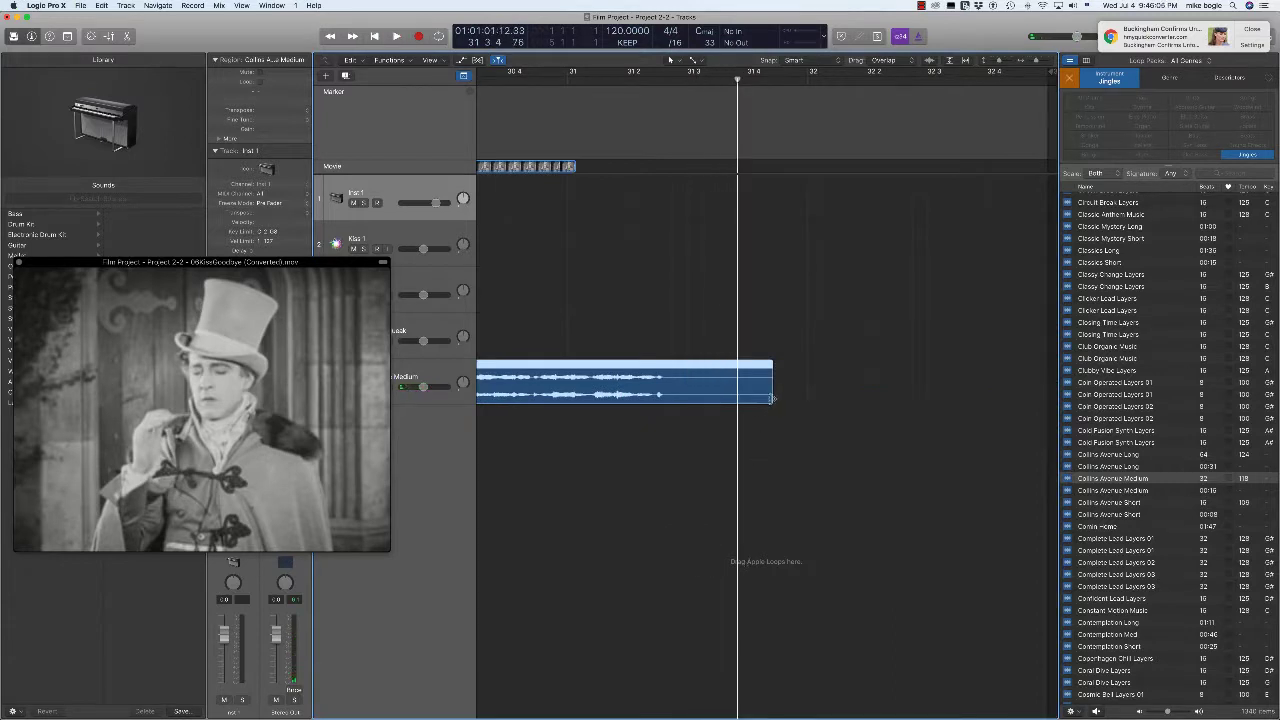
Step: Create a volume fade-out on the main output, review its automation points along the timeline and hide the automation
left_click_drag(772, 399, 810, 400)
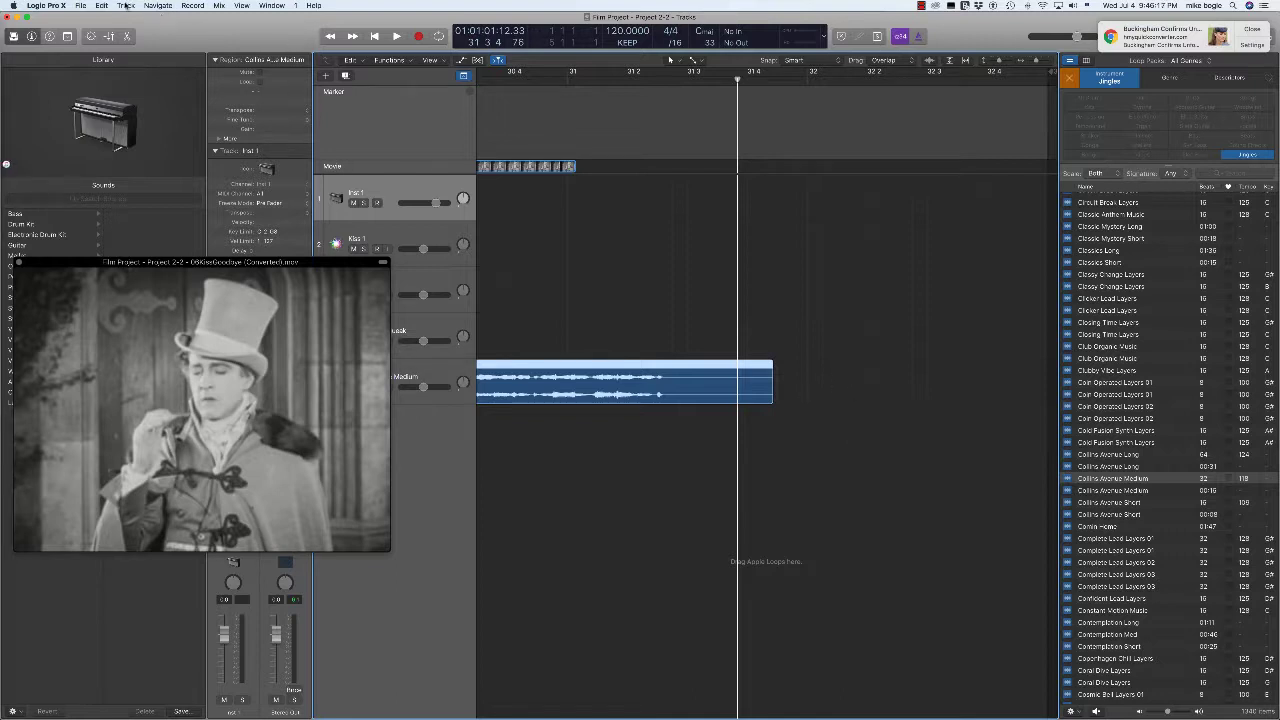
left_click(217, 5)
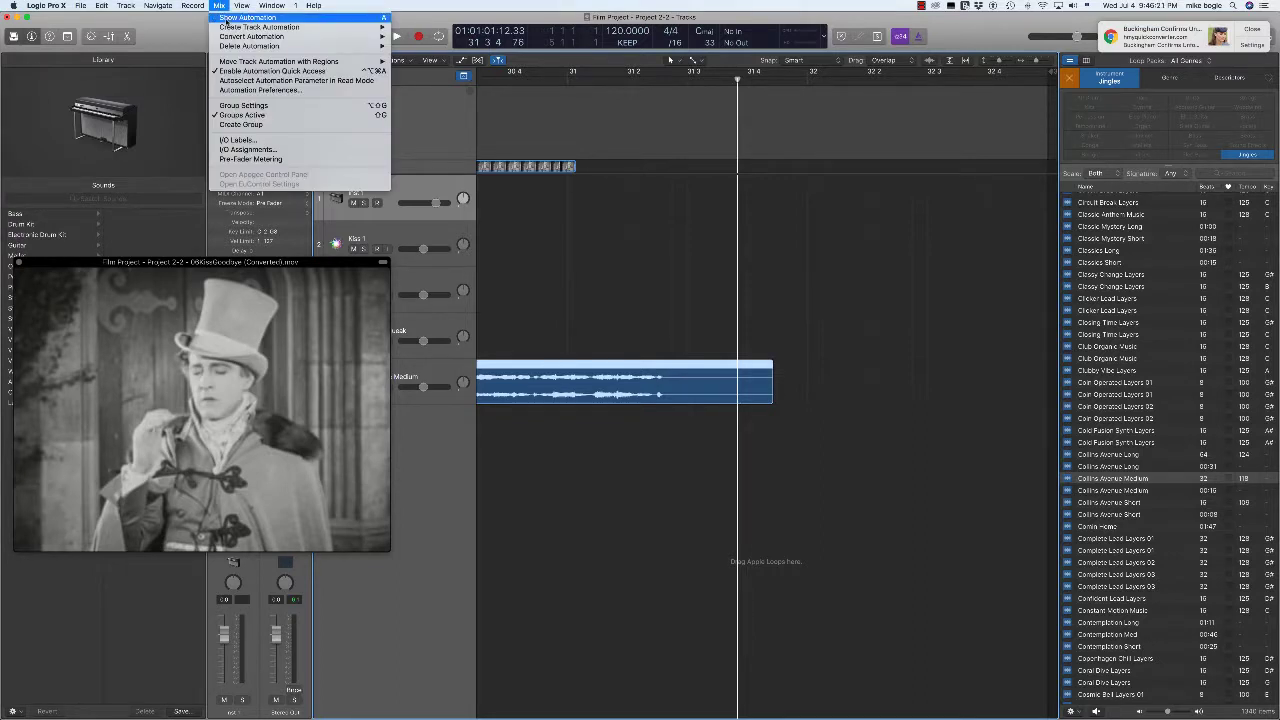
mouse_move(233, 28)
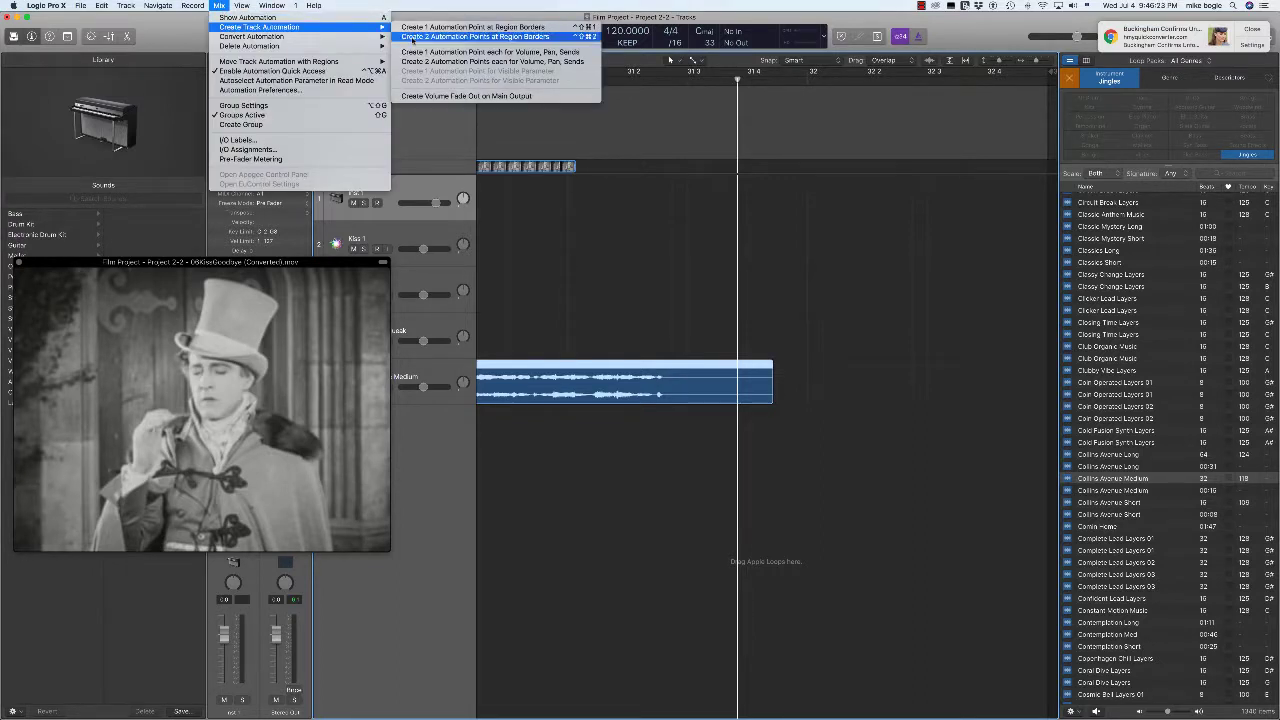
left_click(455, 97)
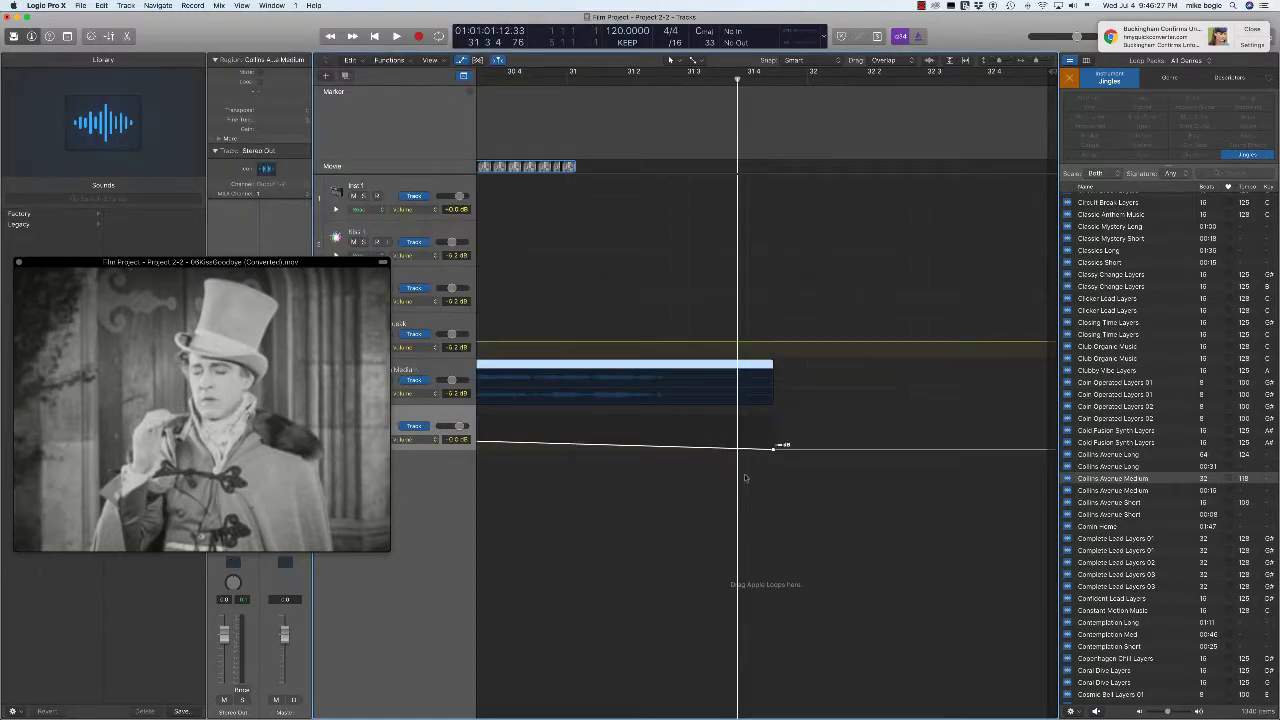
scroll(730, 482, "left", 10)
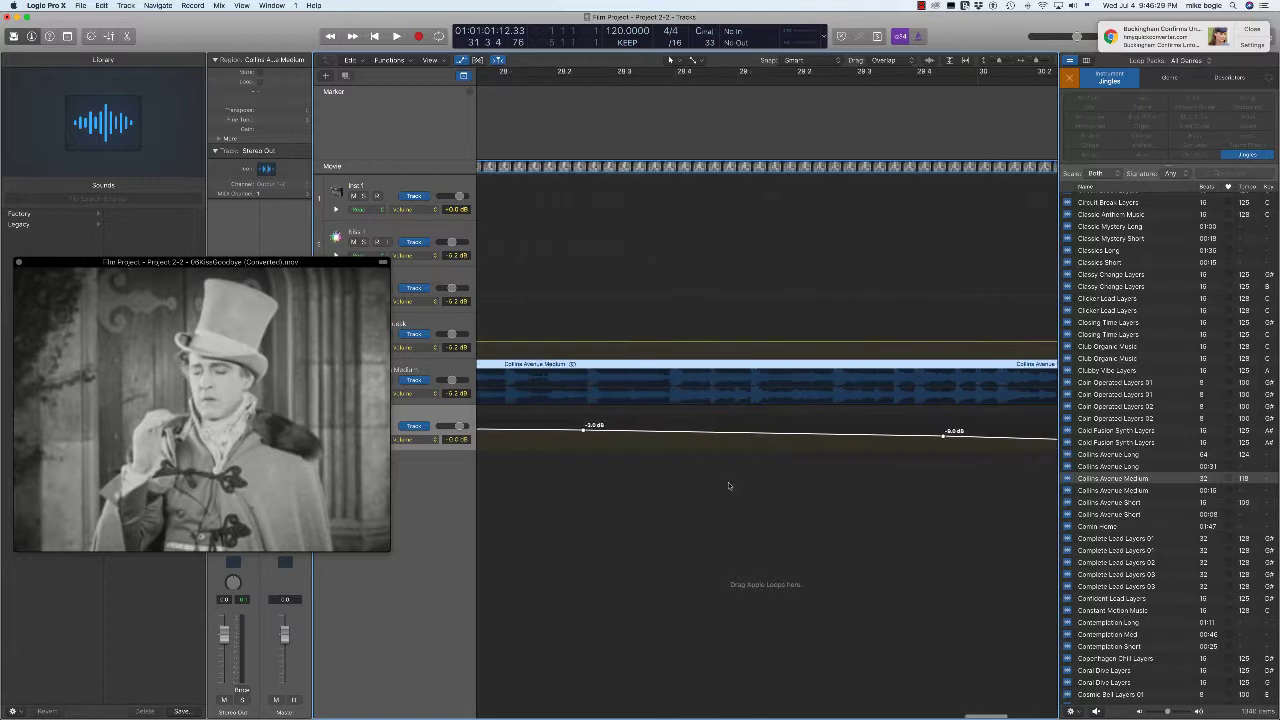
scroll(728, 486, "left", 8)
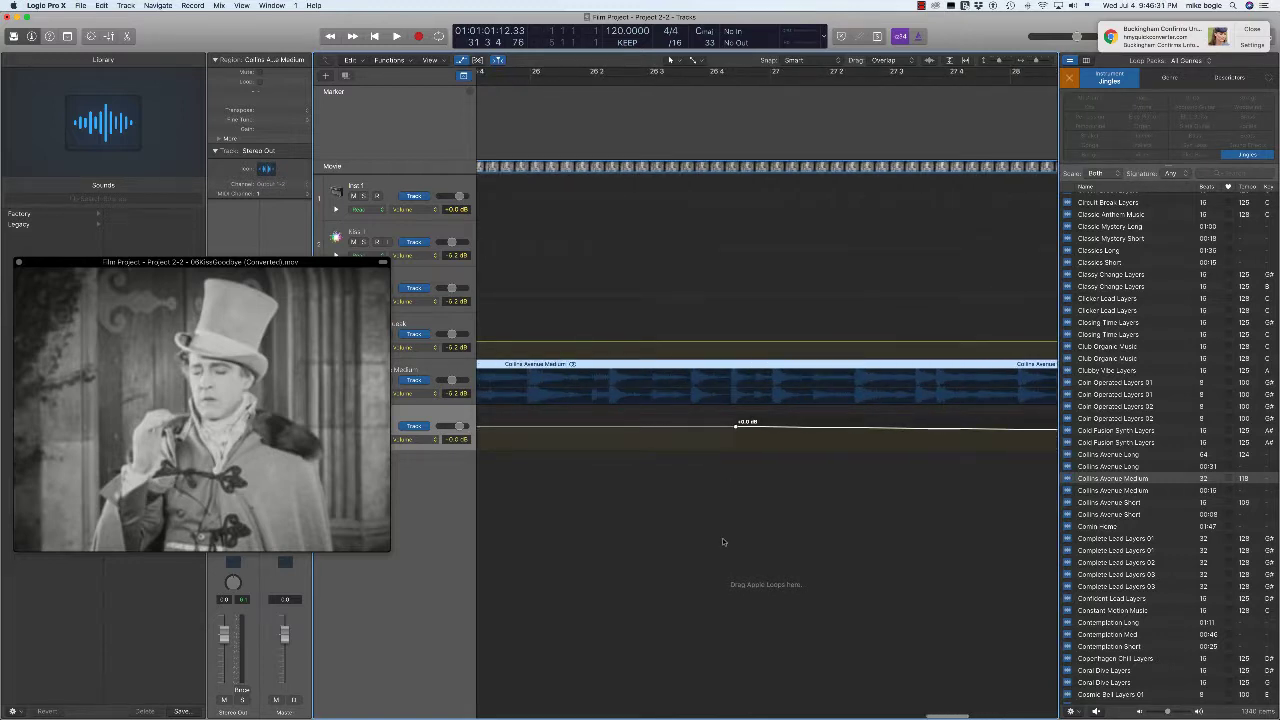
key("a")
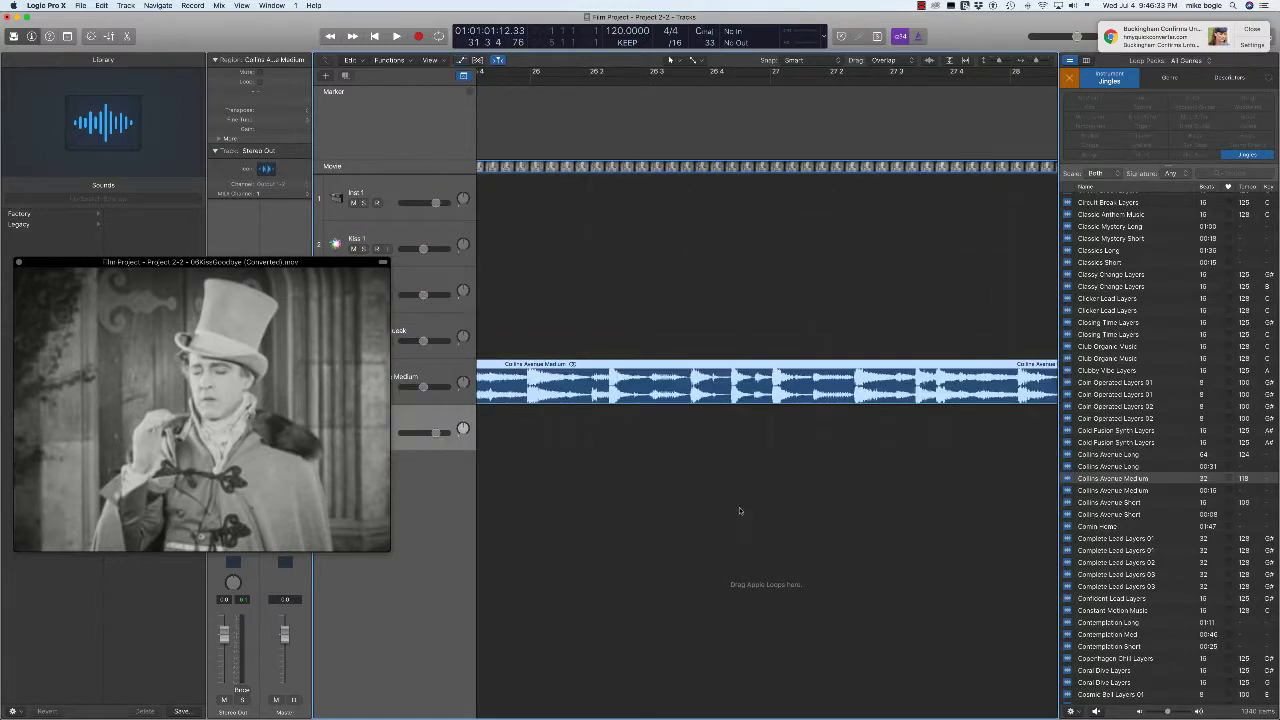
Step: Fit the whole project in view, filter the loops by the Strings instrument without search text and browse the list
left_click(637, 428)
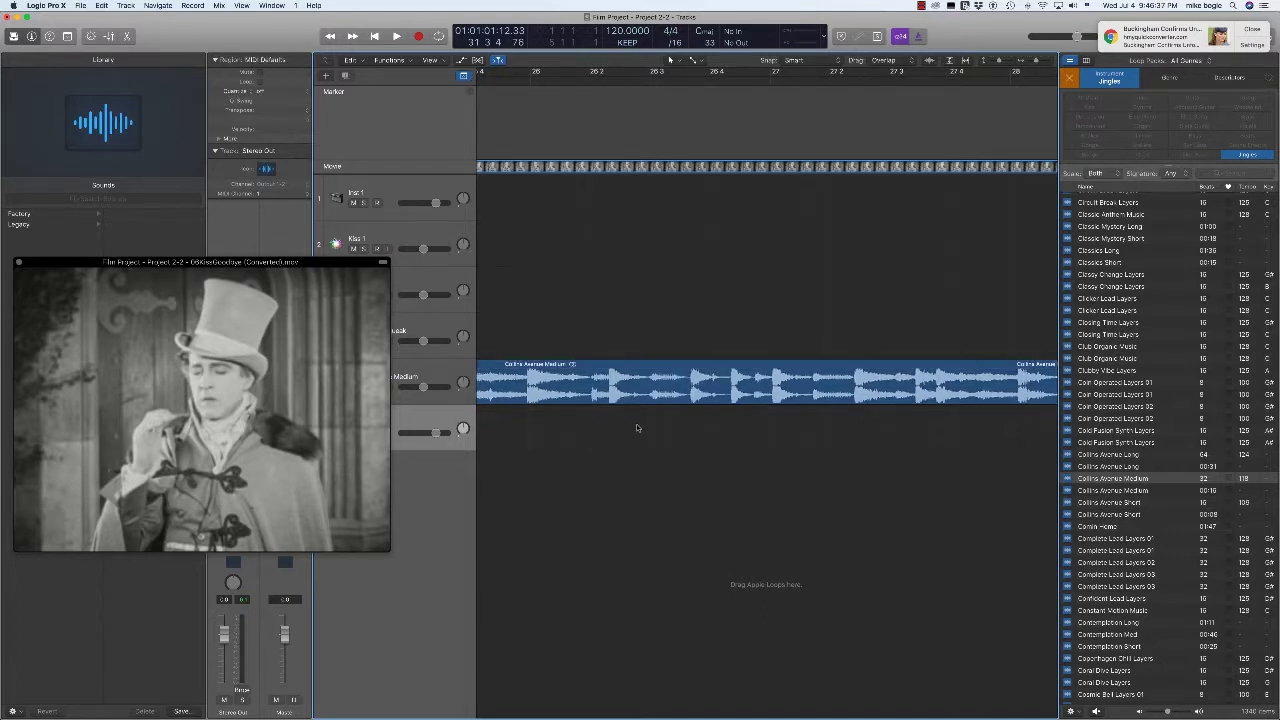
key("z")
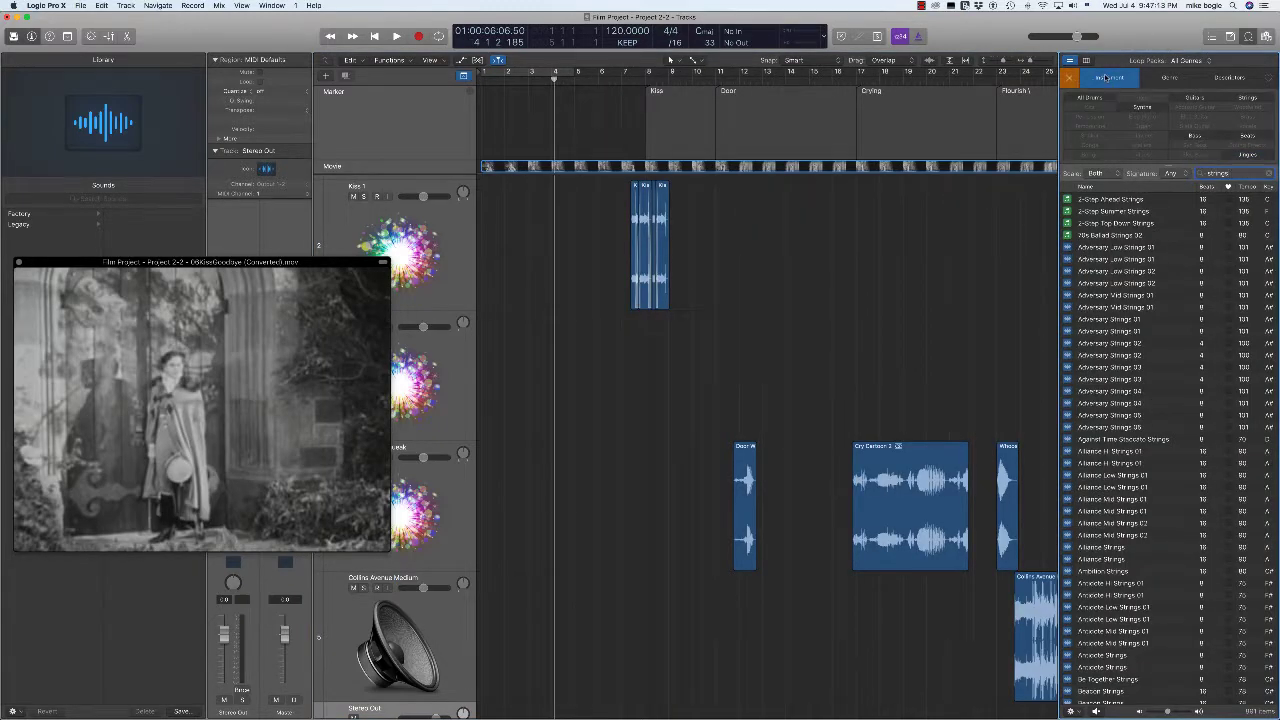
left_click(1108, 77)
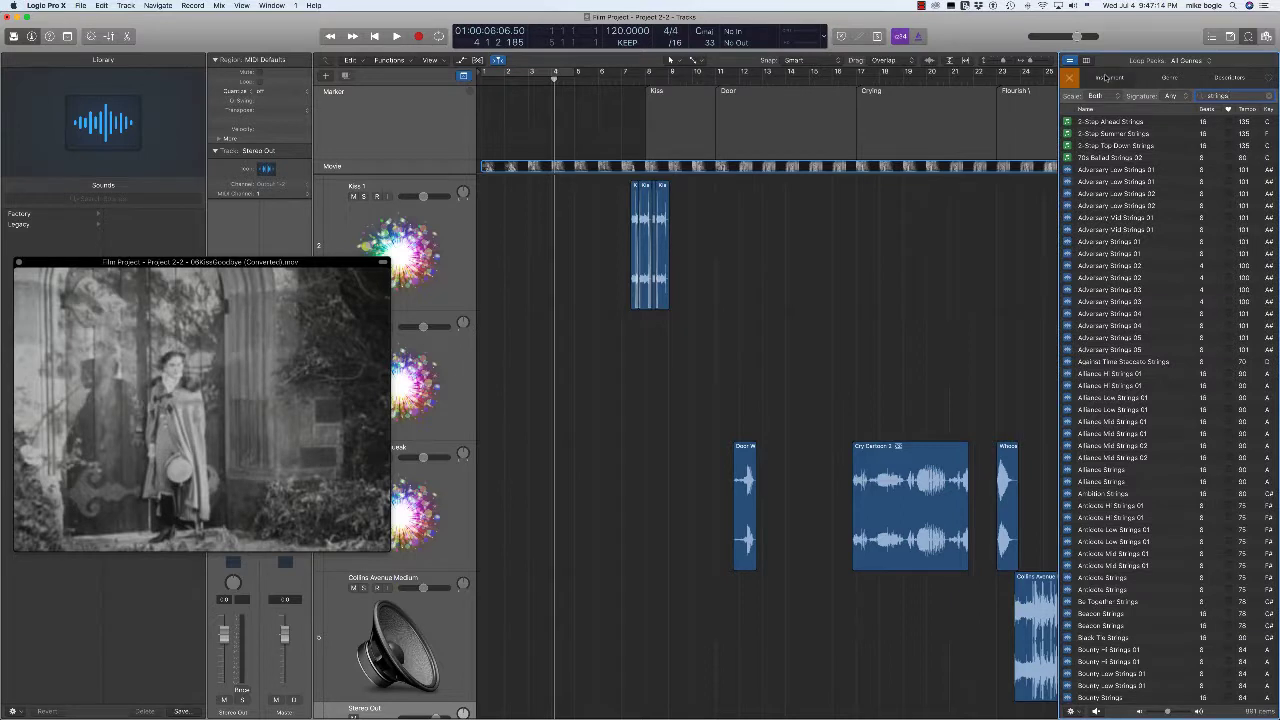
left_click(1108, 77)
left_click(1248, 98)
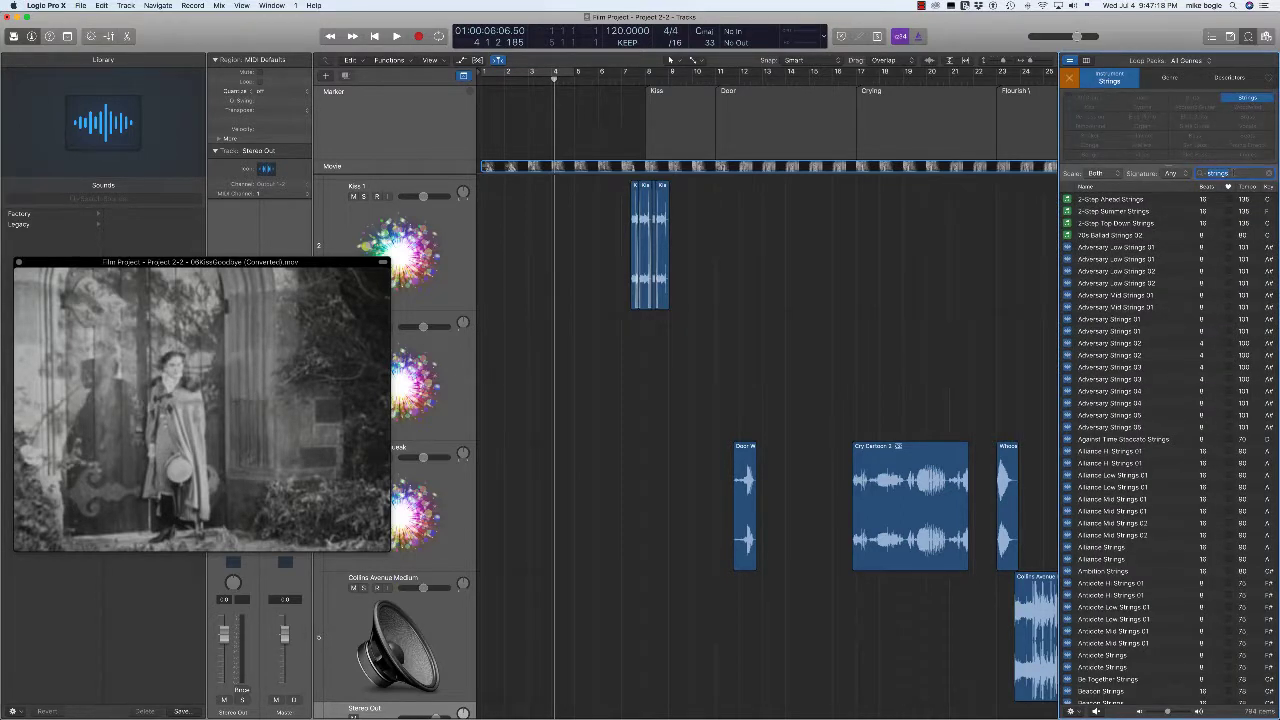
key("BackSpace")
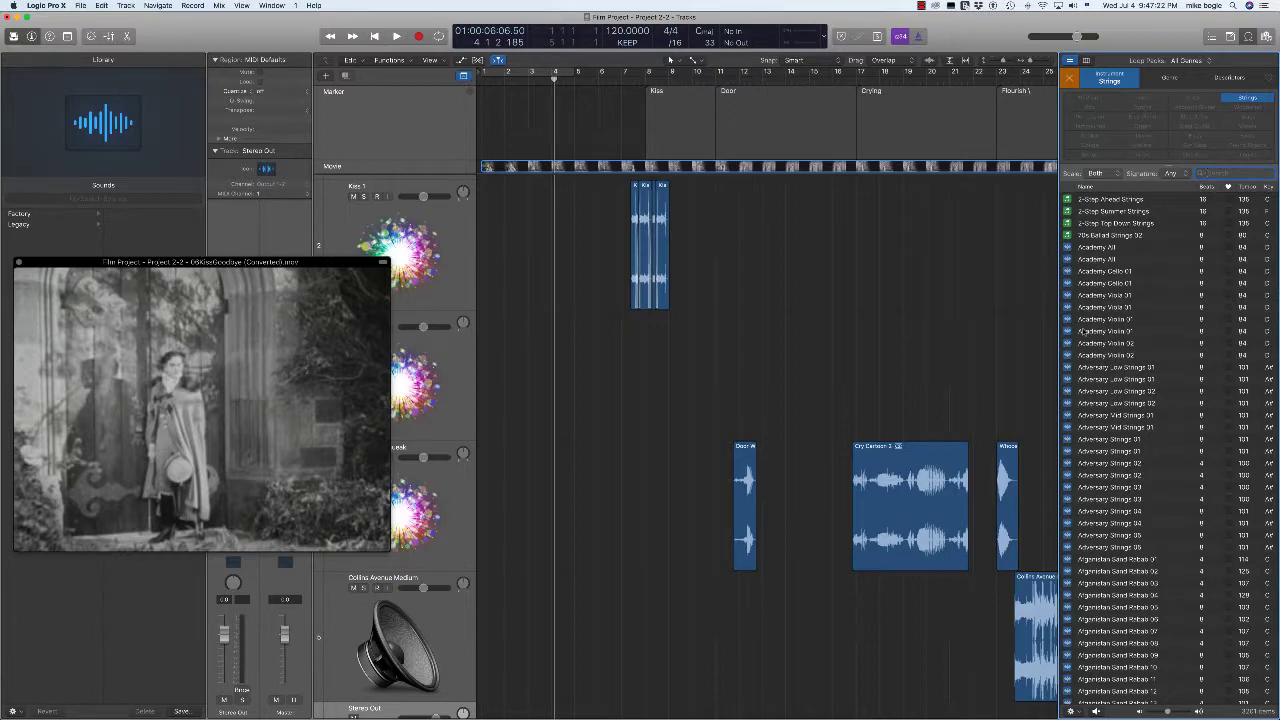
scroll(1146, 432, "down", 20)
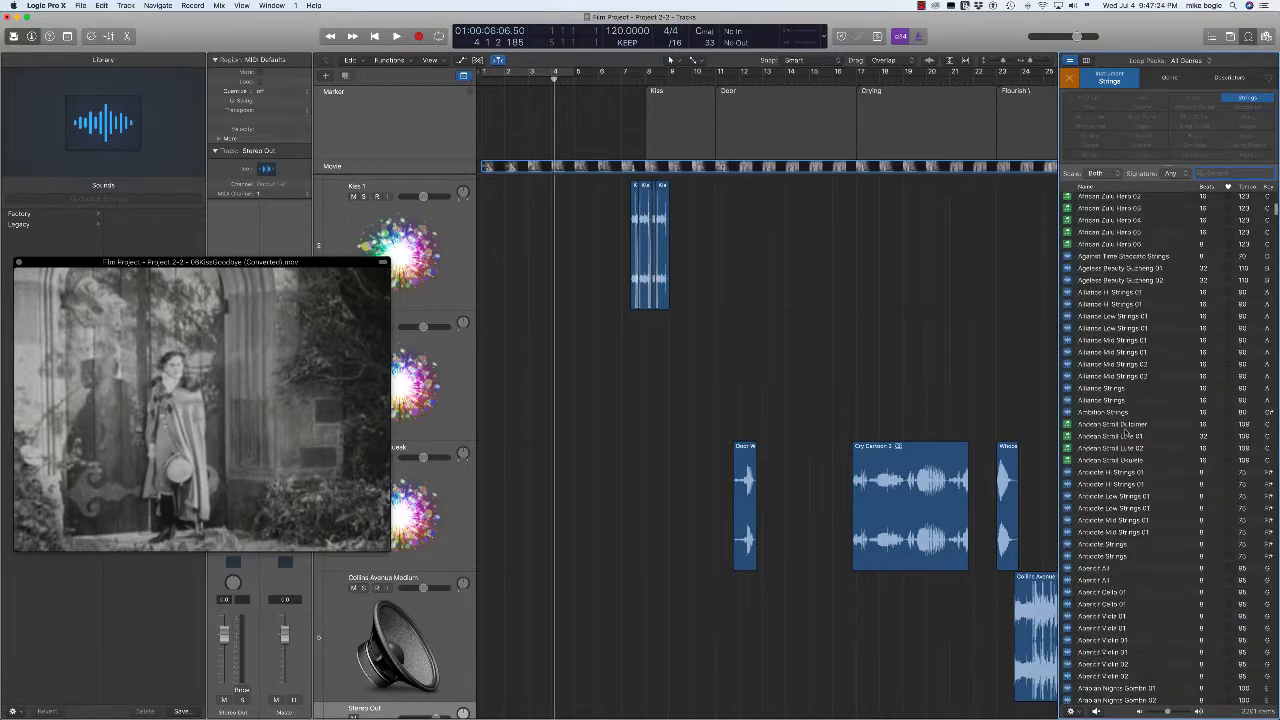
Step: Browse the Strings loops down to the names beginning with S, looking for background music
scroll(1127, 432, "down", 20)
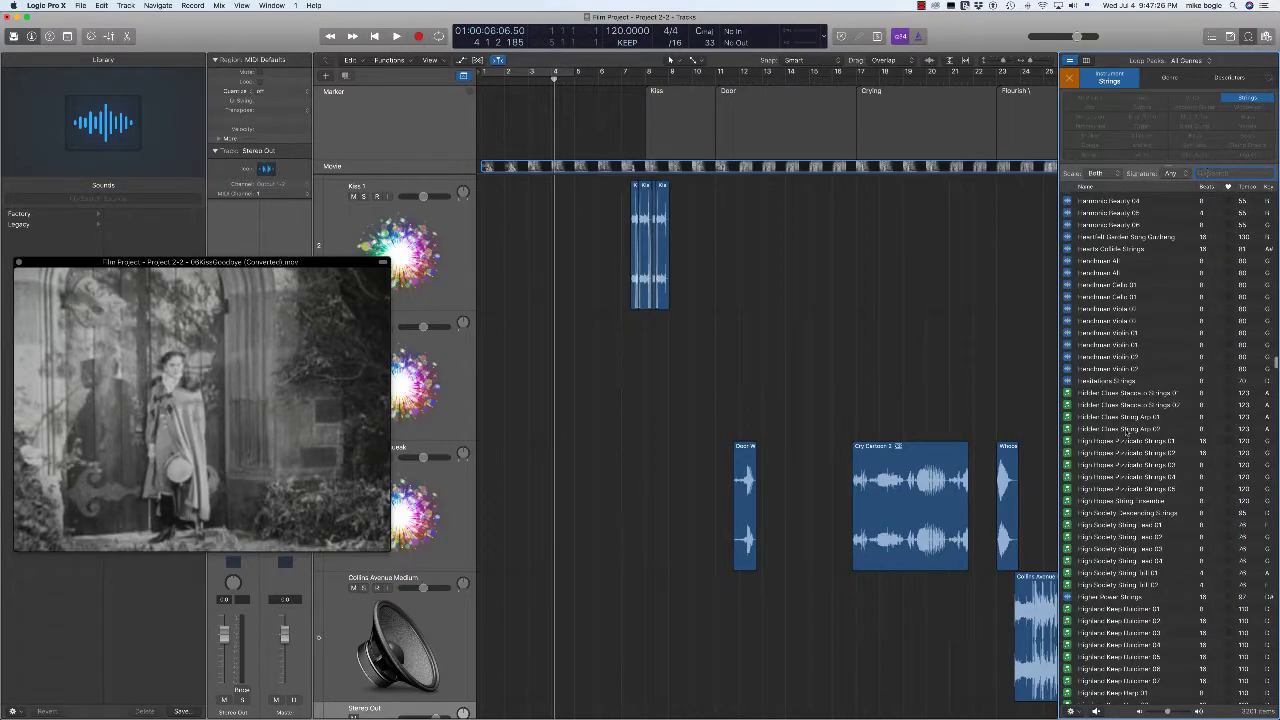
scroll(1127, 432, "down", 20)
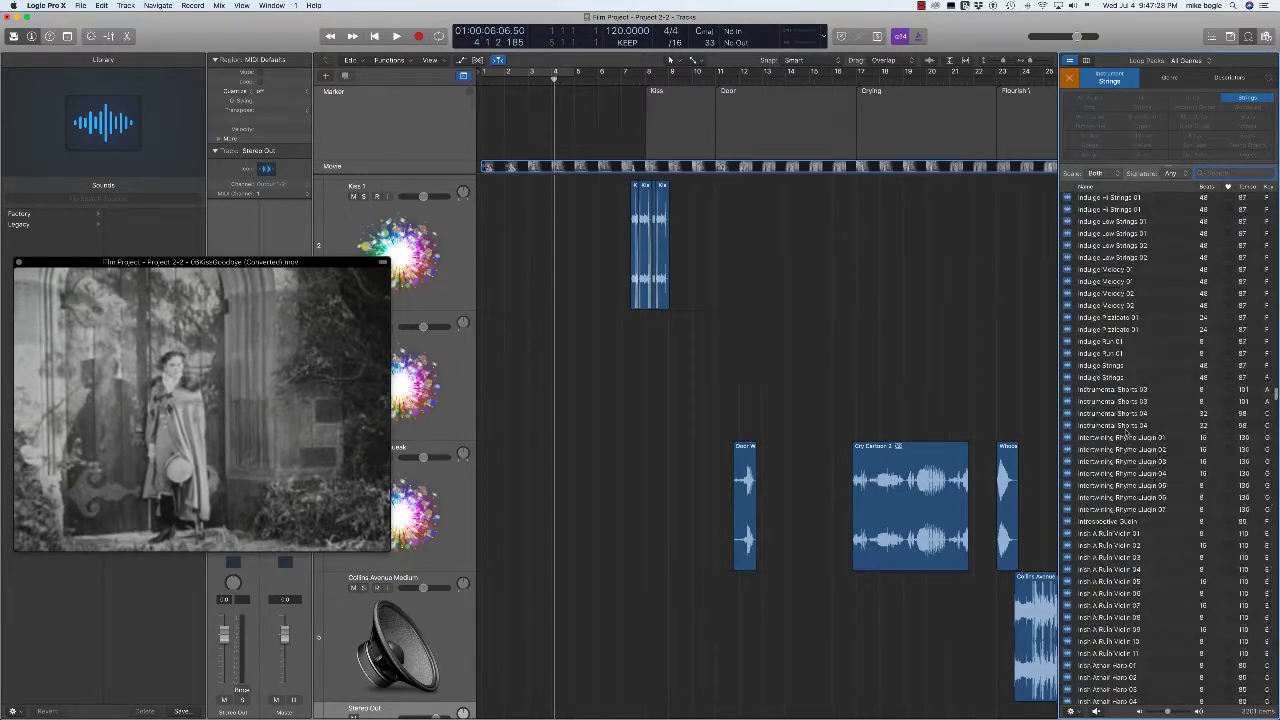
scroll(1127, 434, "down", 20)
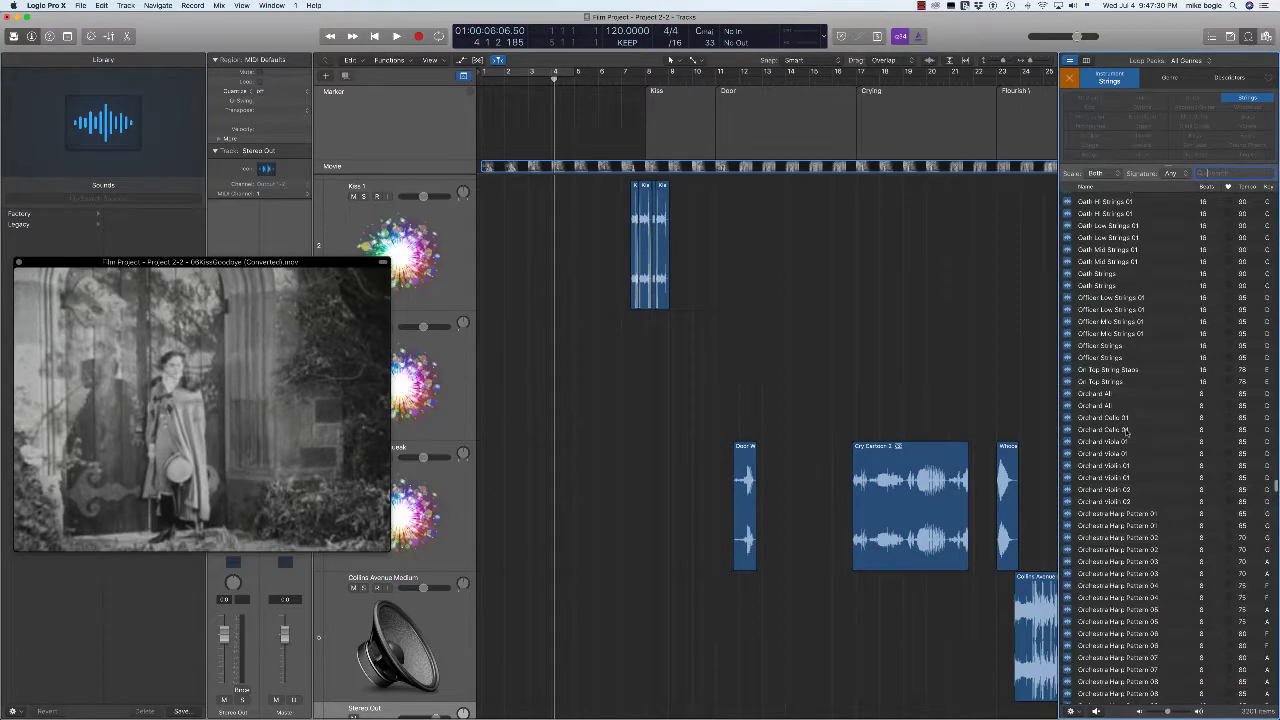
scroll(1127, 434, "down", 20)
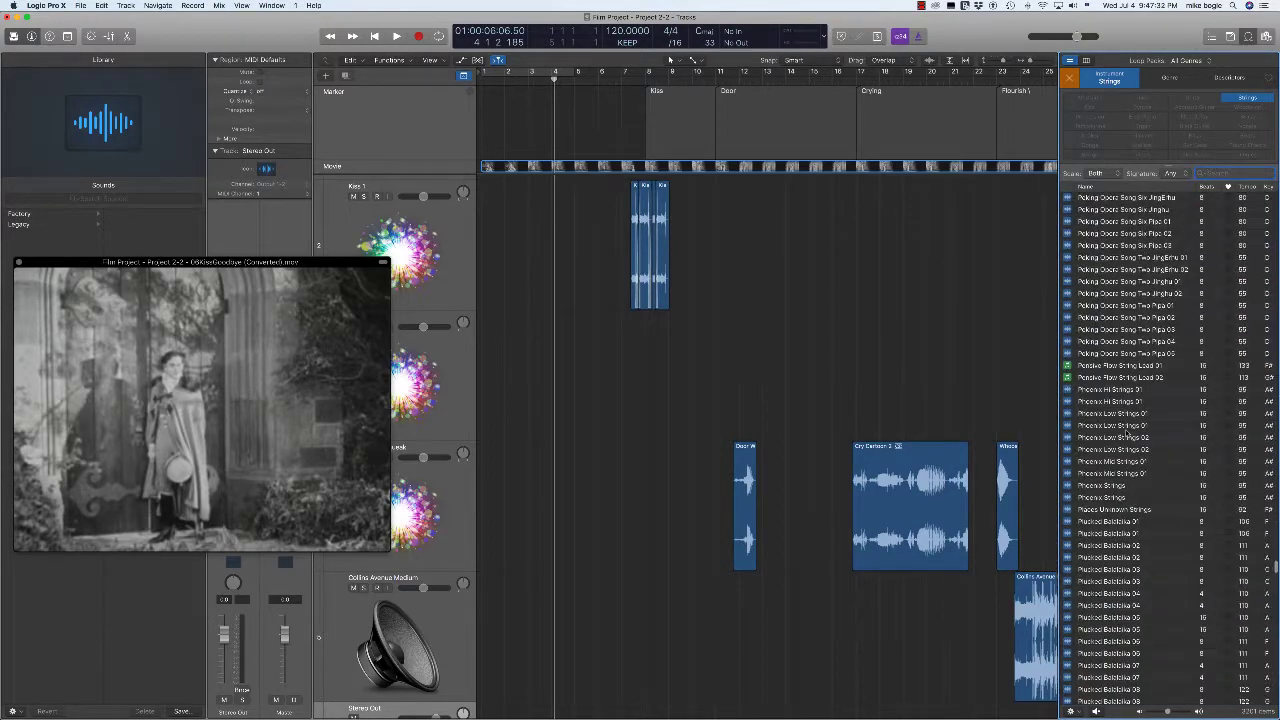
scroll(1127, 434, "down", 15)
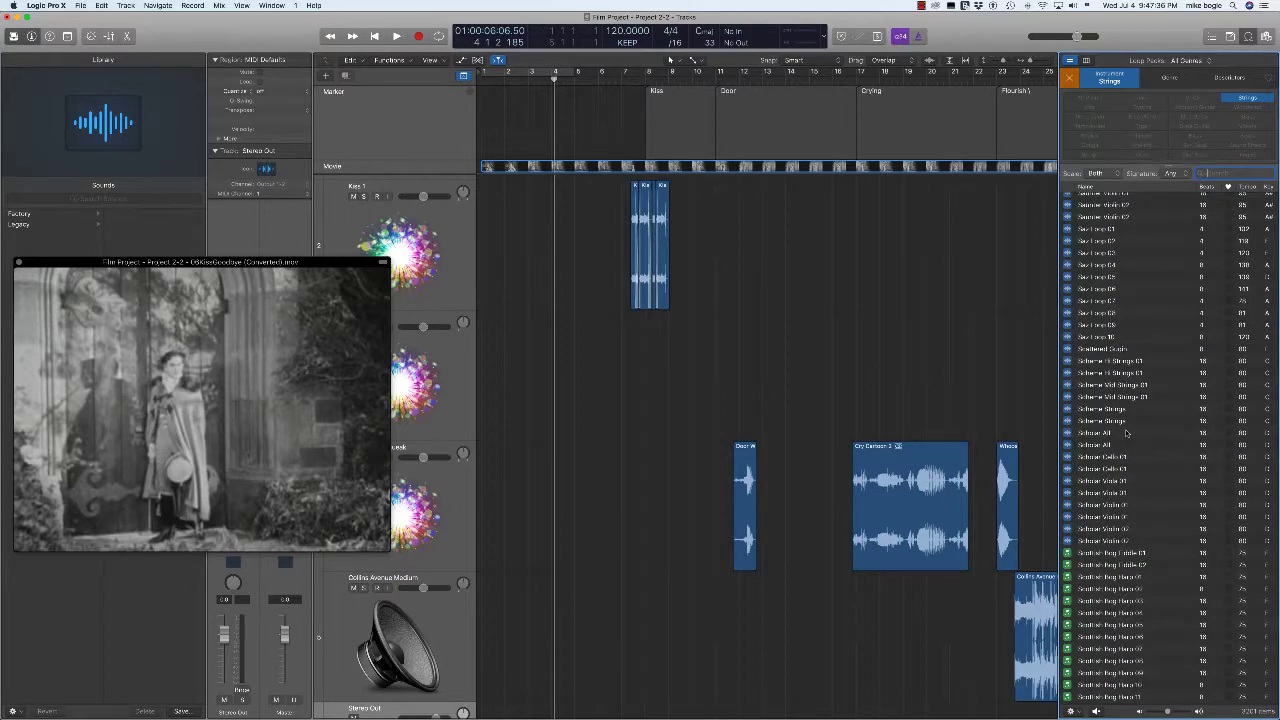
scroll(1126, 434, "down", 15)
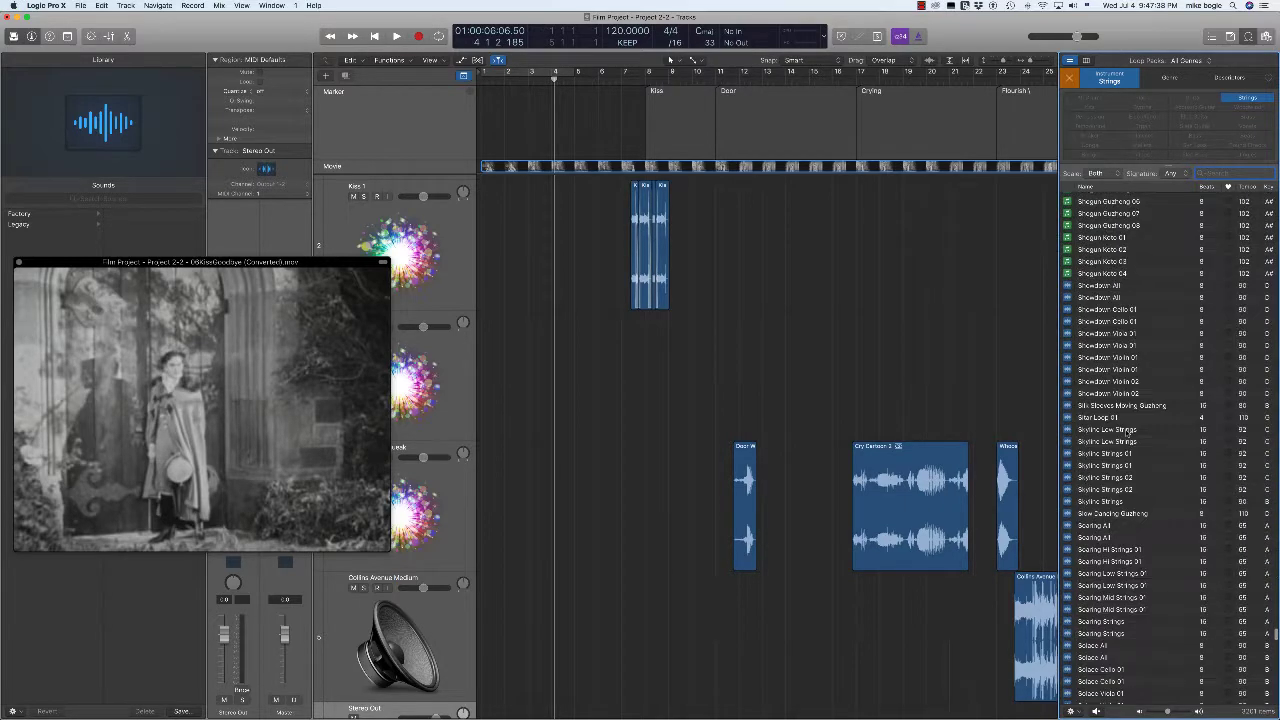
scroll(1127, 434, "down", 10)
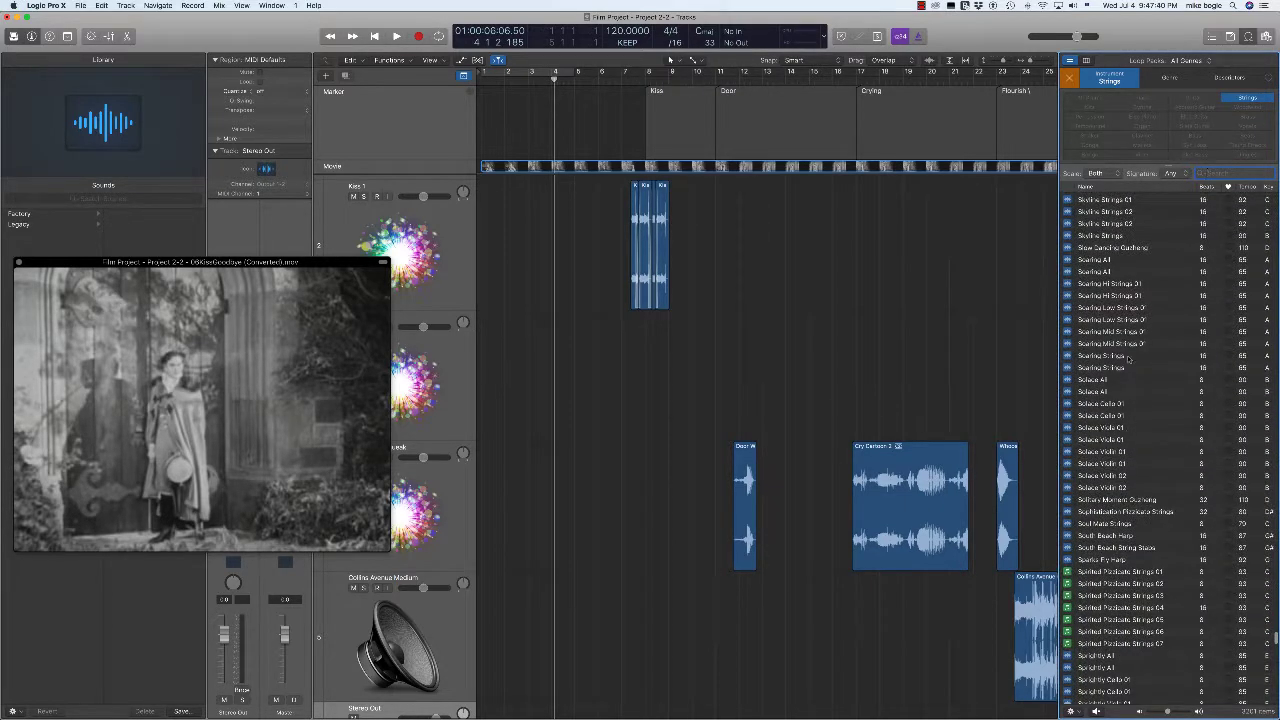
scroll(1120, 330, "up", 1)
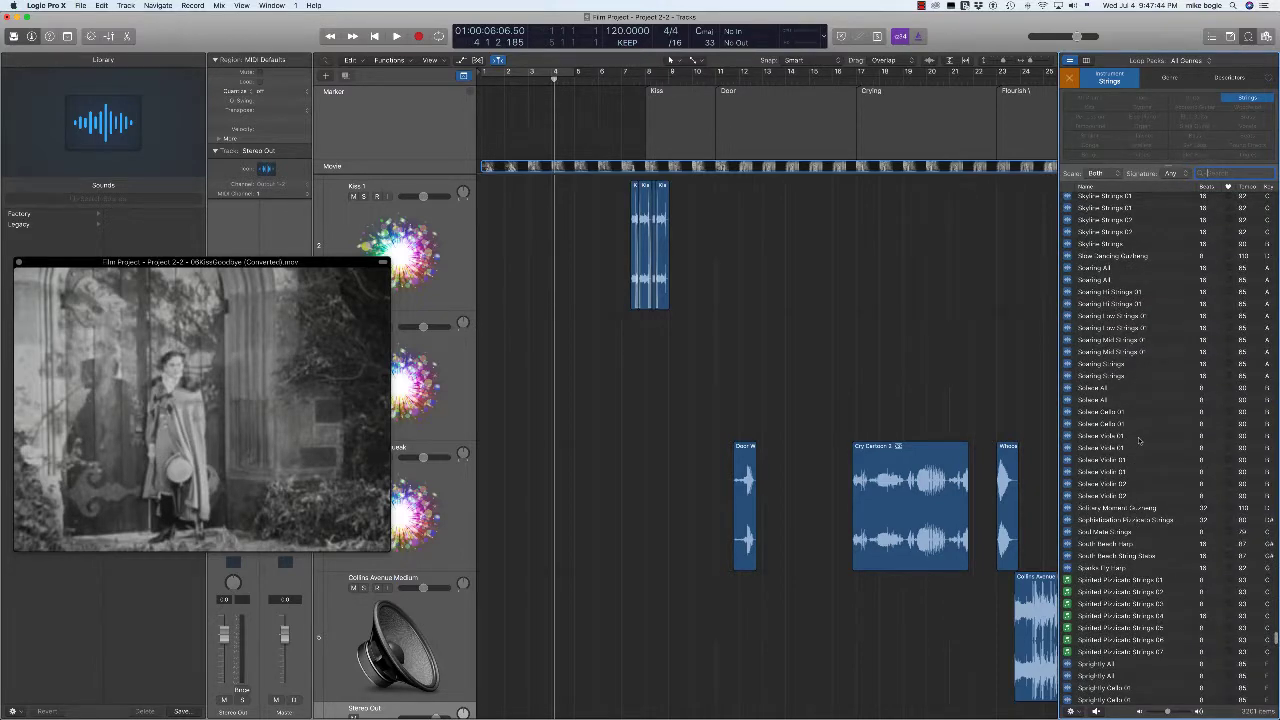
scroll(1138, 440, "up", 9)
scroll(1136, 412, "up", 15)
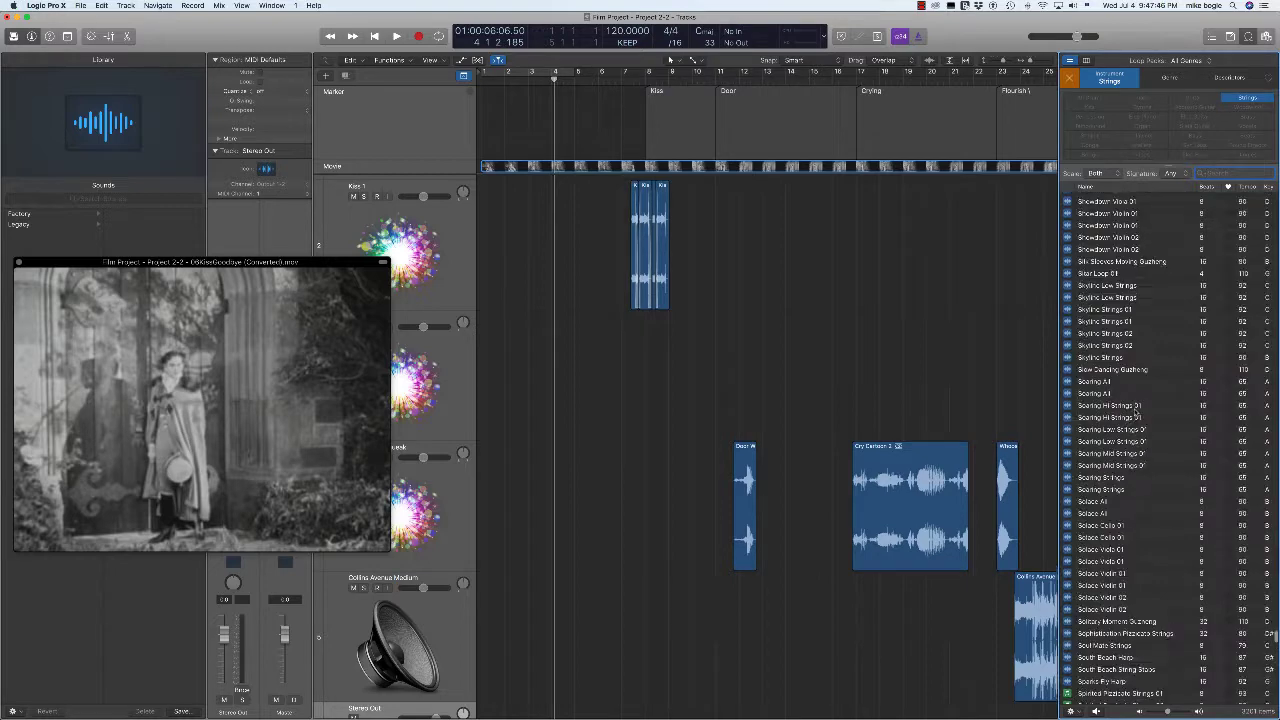
scroll(1135, 412, "down", 20)
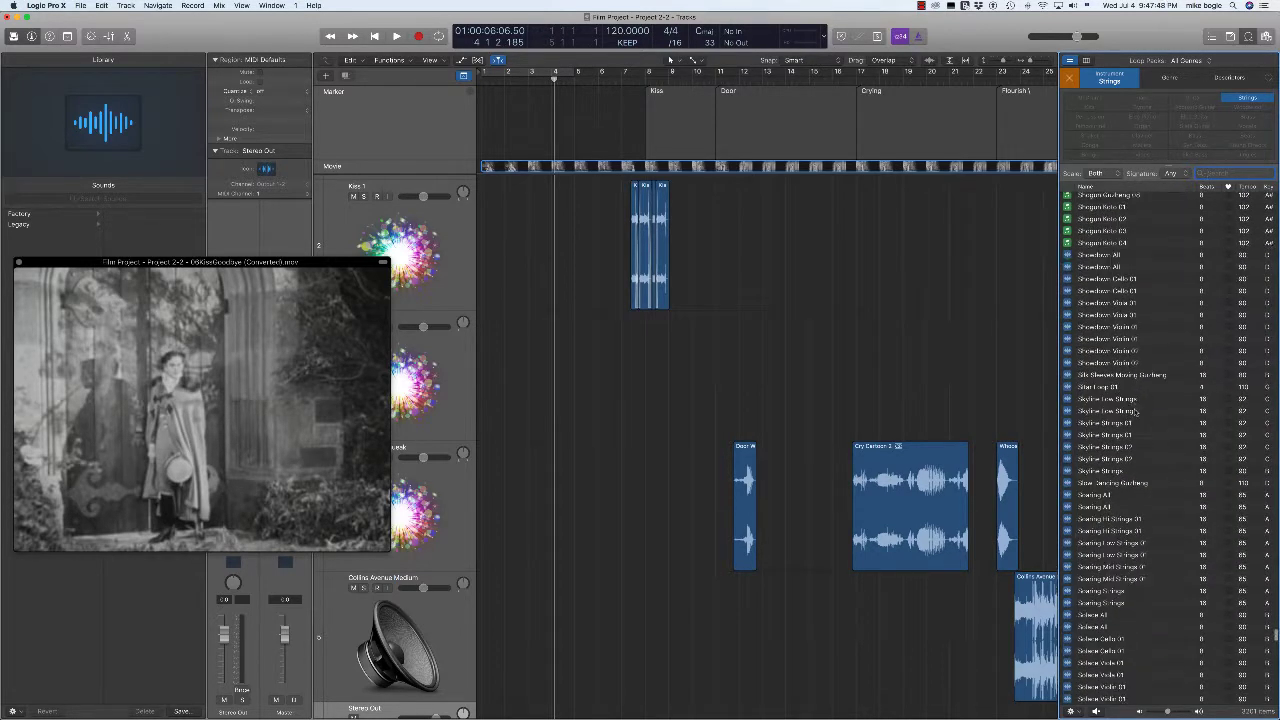
scroll(1135, 412, "up", 8)
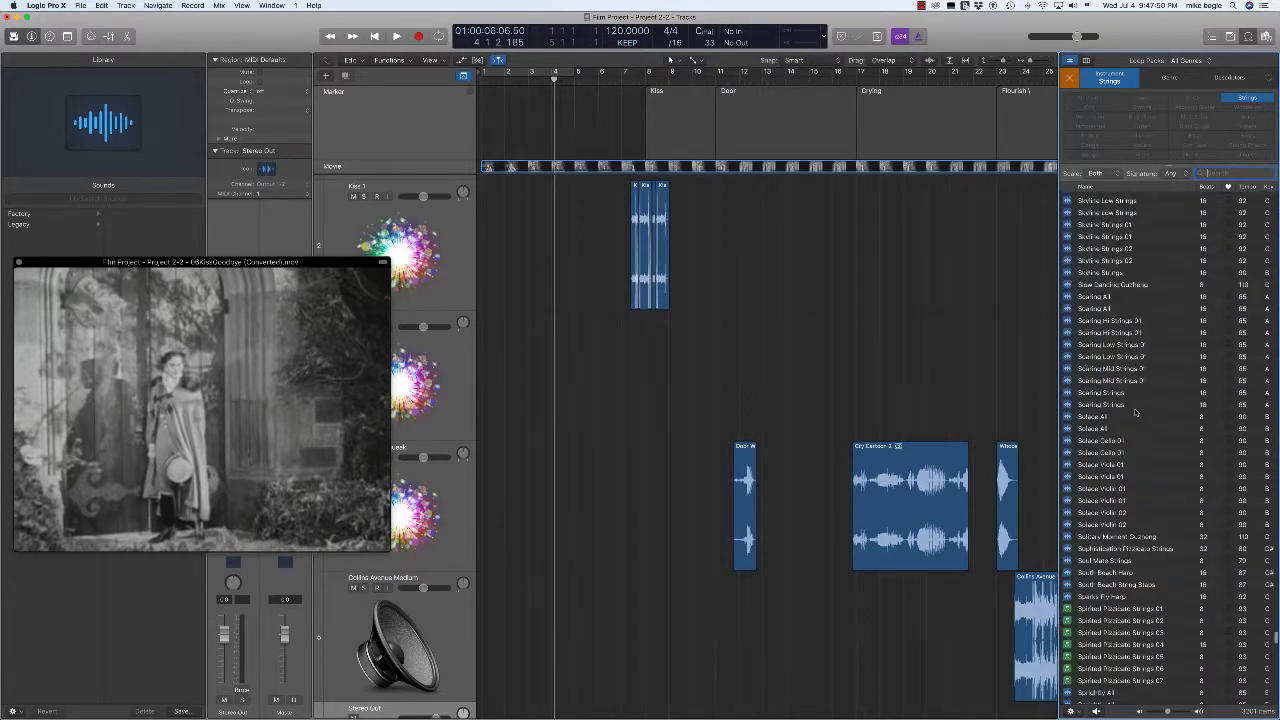
Step: Audition the Soaring Strings loop and add it on a new track starting at bar 1, keeping the movie window clear of the tracks
left_click(1098, 405)
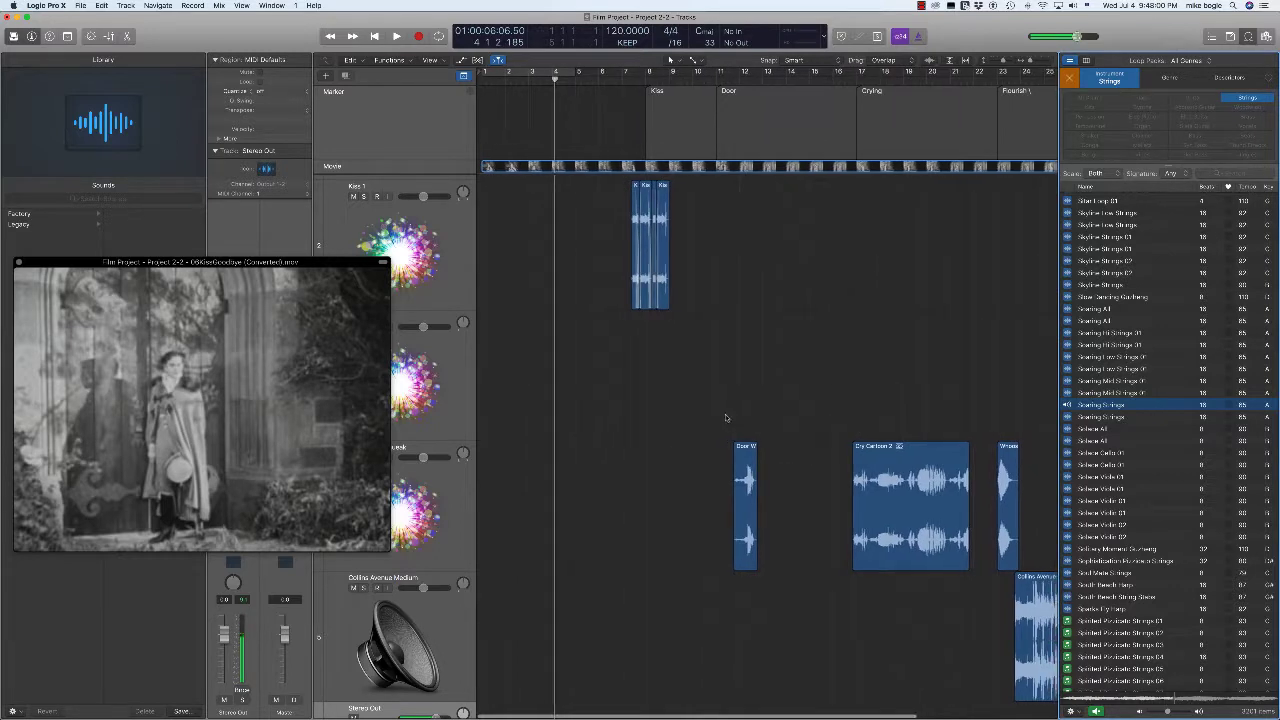
scroll(677, 421, "down", 3)
scroll(676, 421, "down", 5)
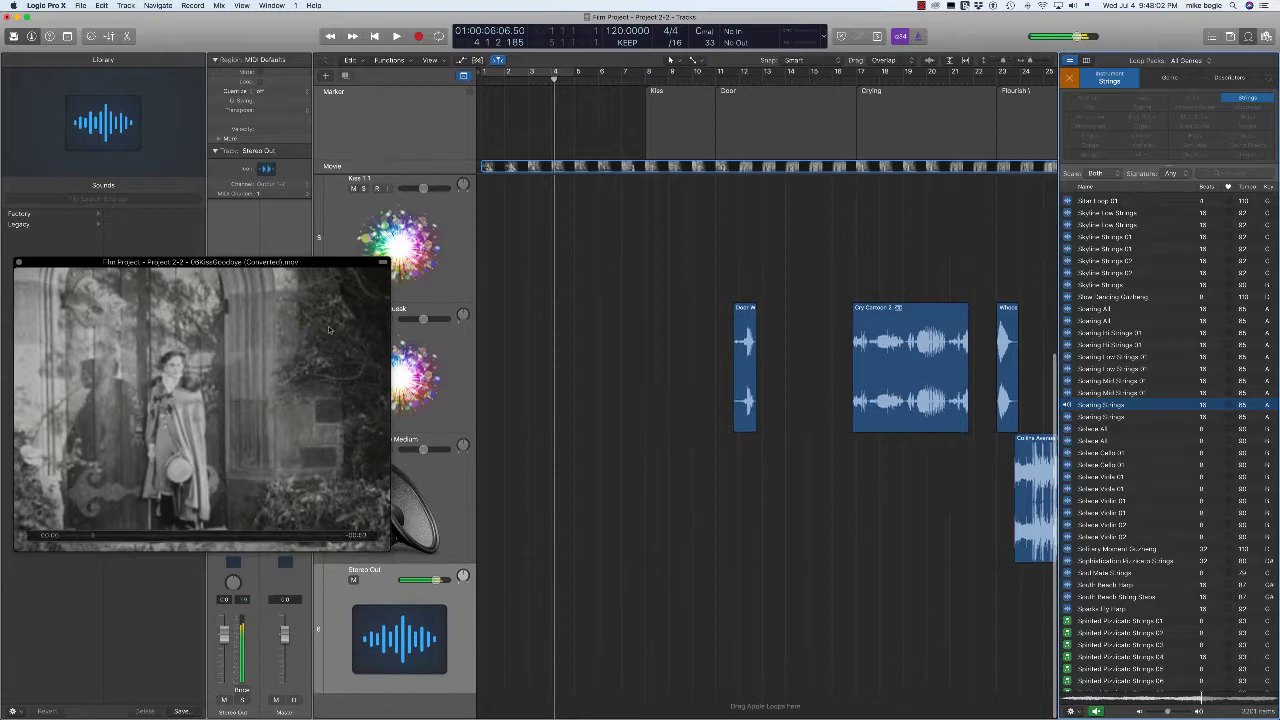
left_click_drag(107, 270, 123, 122)
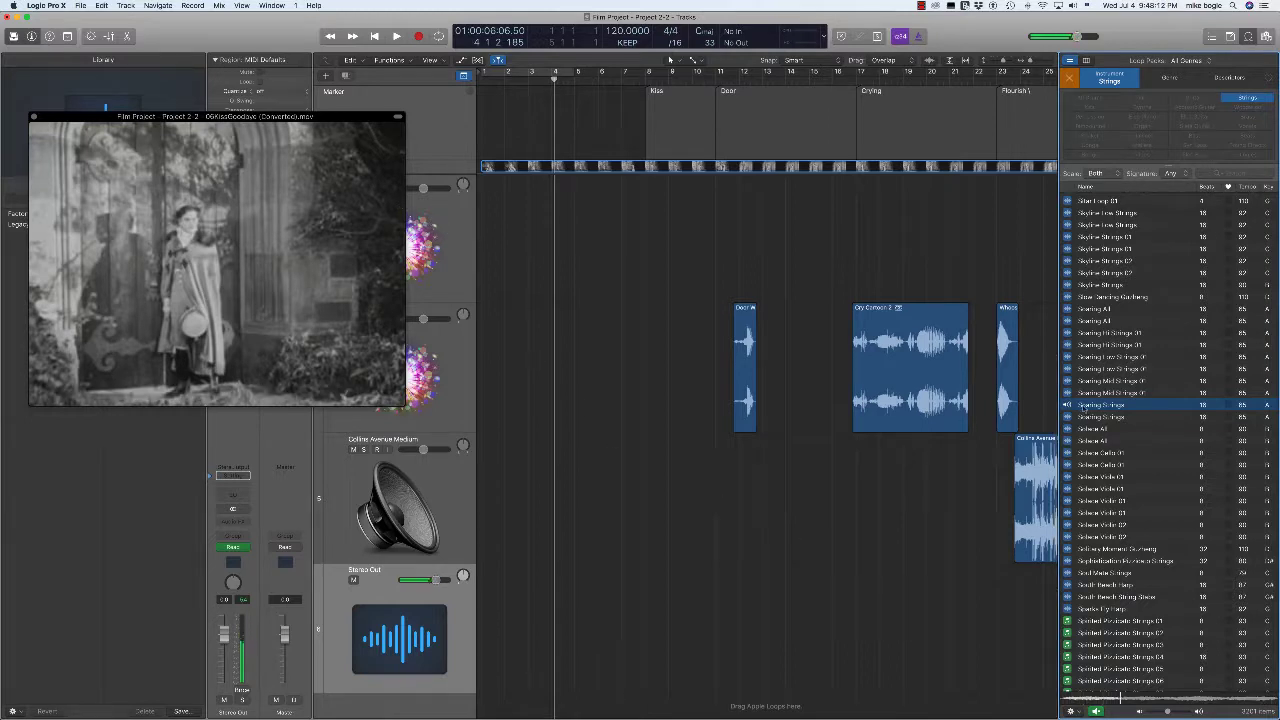
left_click_drag(993, 432, 548, 710)
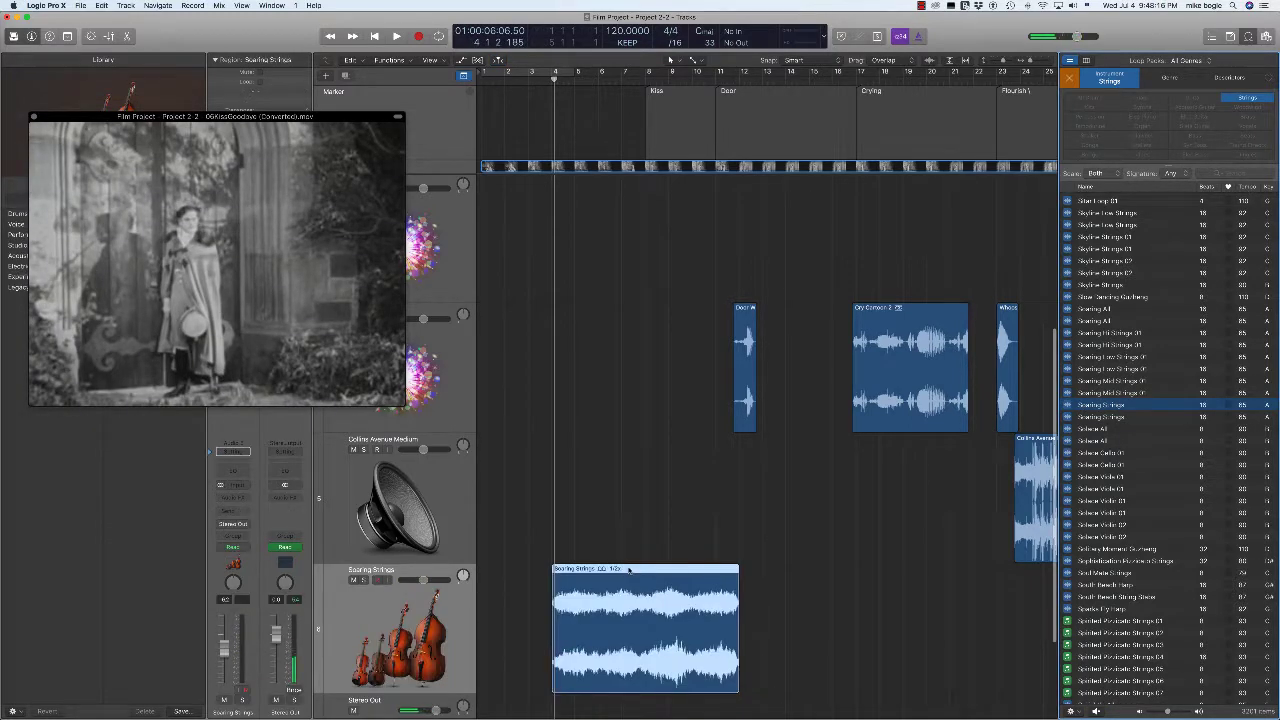
left_click_drag(608, 570, 540, 570)
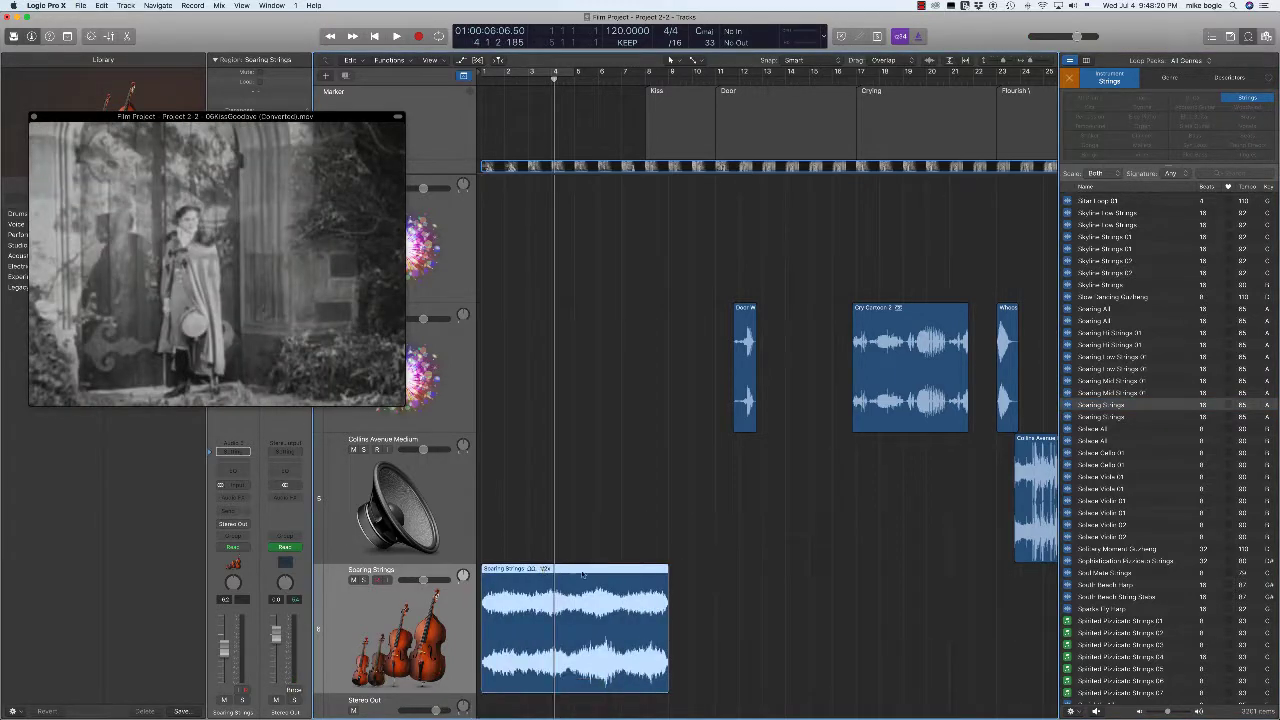
Step: Play the project from the beginning to check the Soaring Strings region against the picture
key("Return")
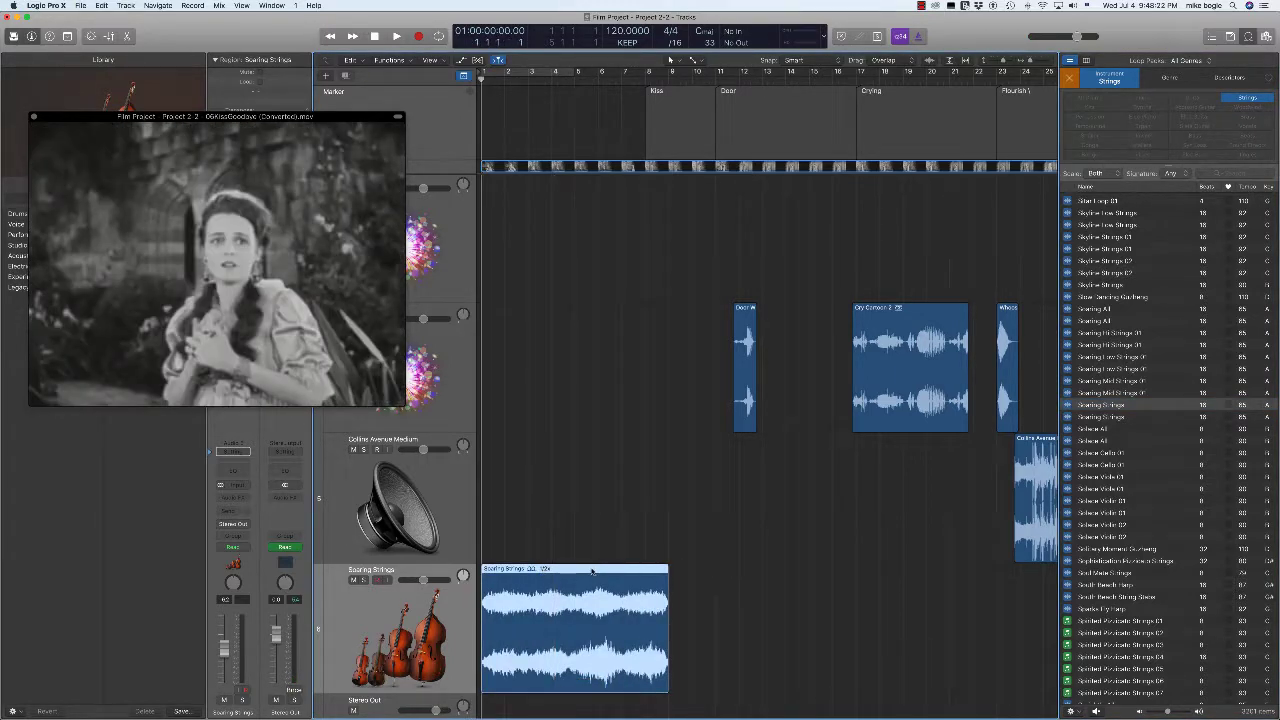
key("space")
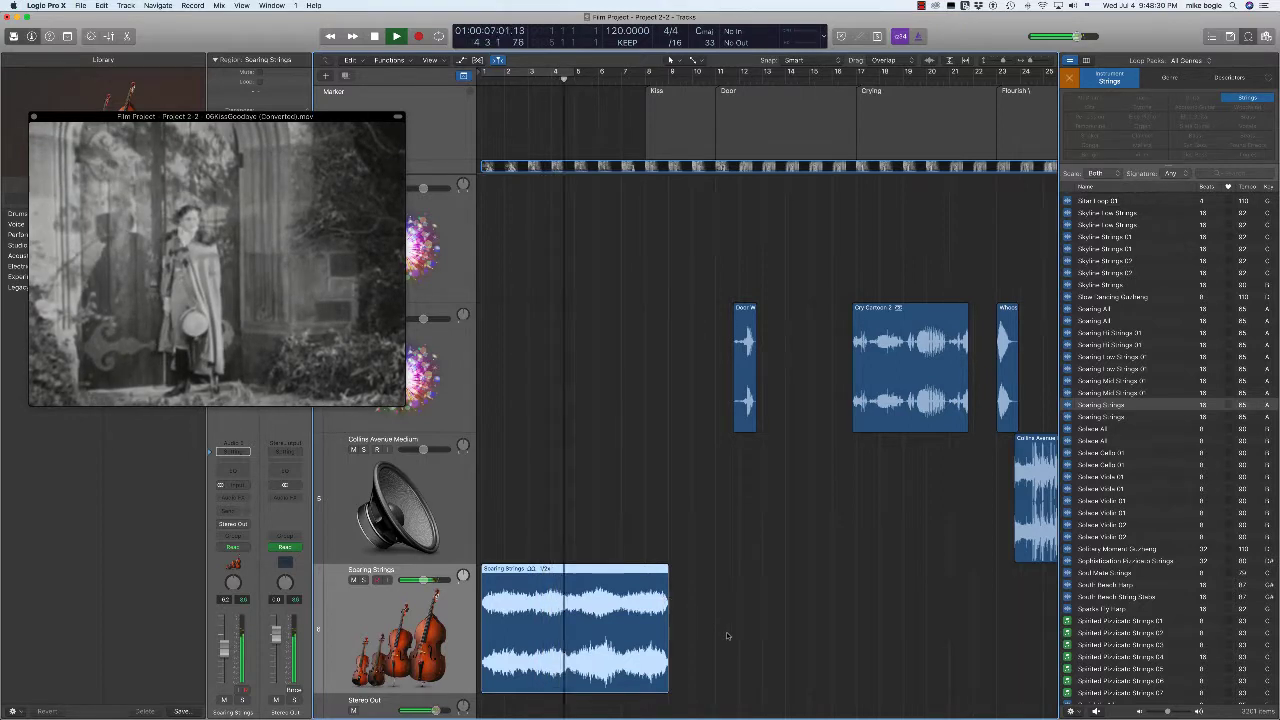
scroll(726, 623, "down", 3)
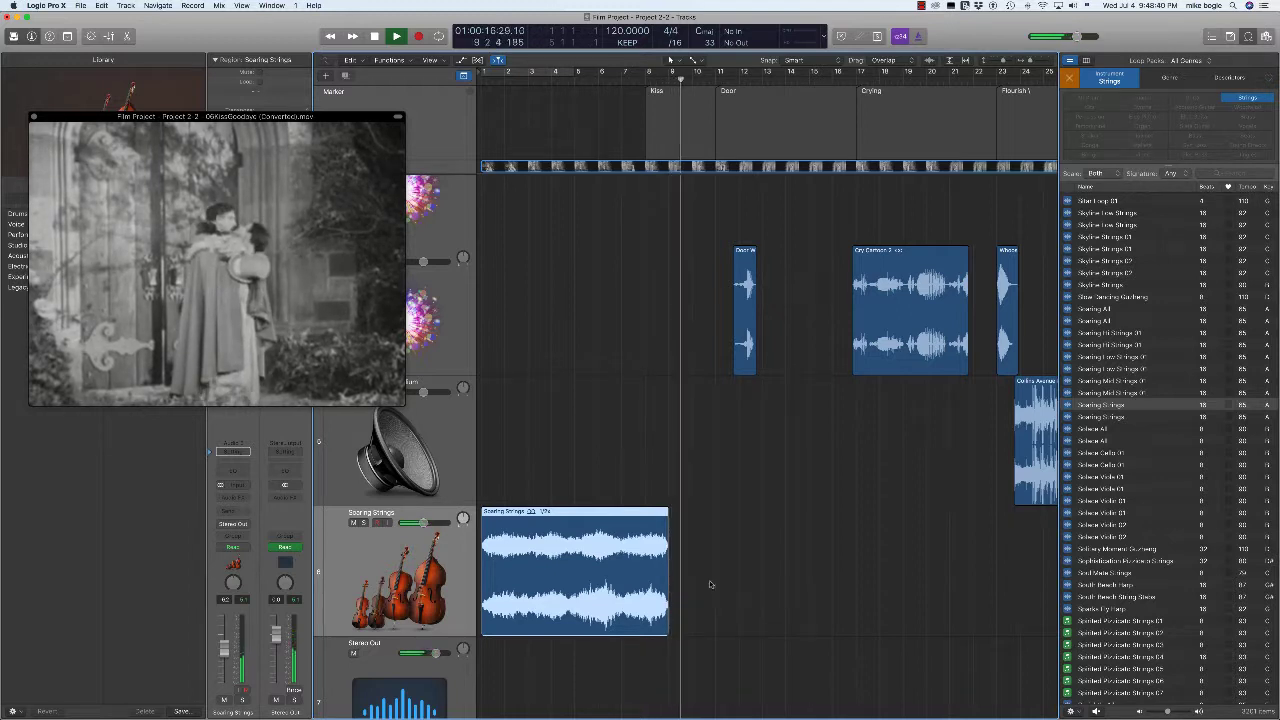
key("space")
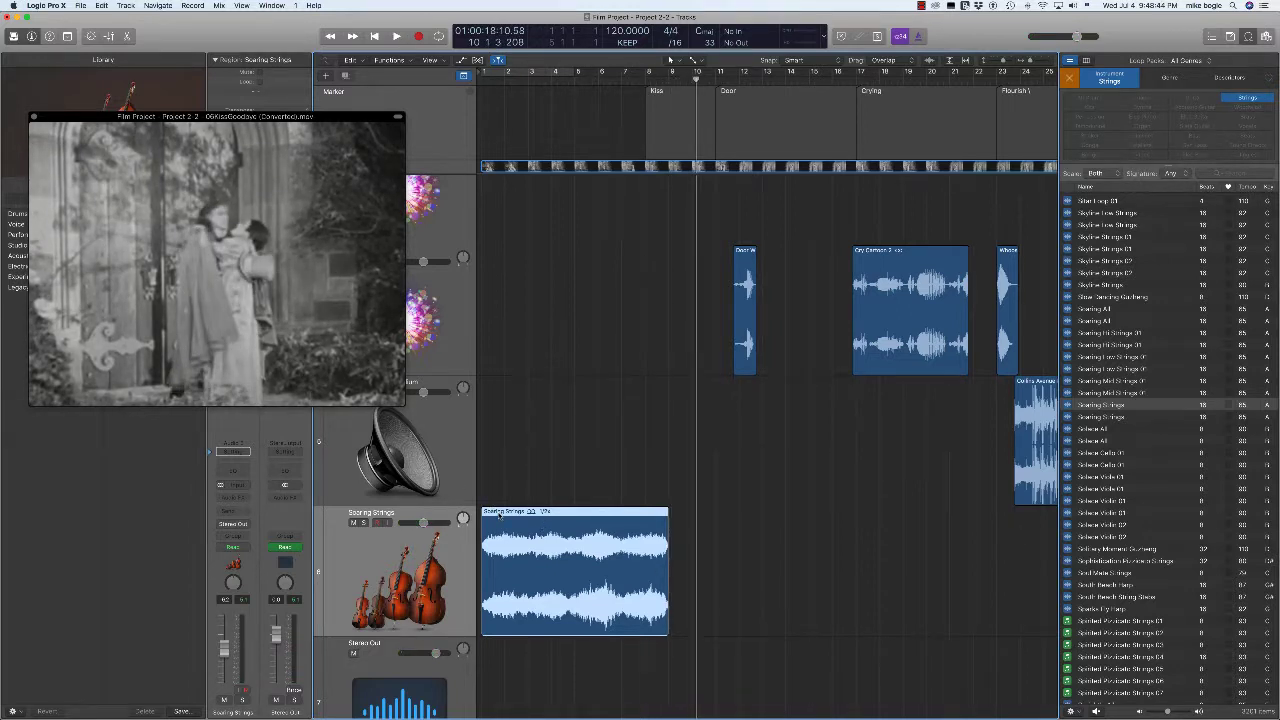
Step: Copy the Soaring Strings region to bar 9, directly after the original, and play both from about bar 6
left_click_drag(501, 518, 692, 524)
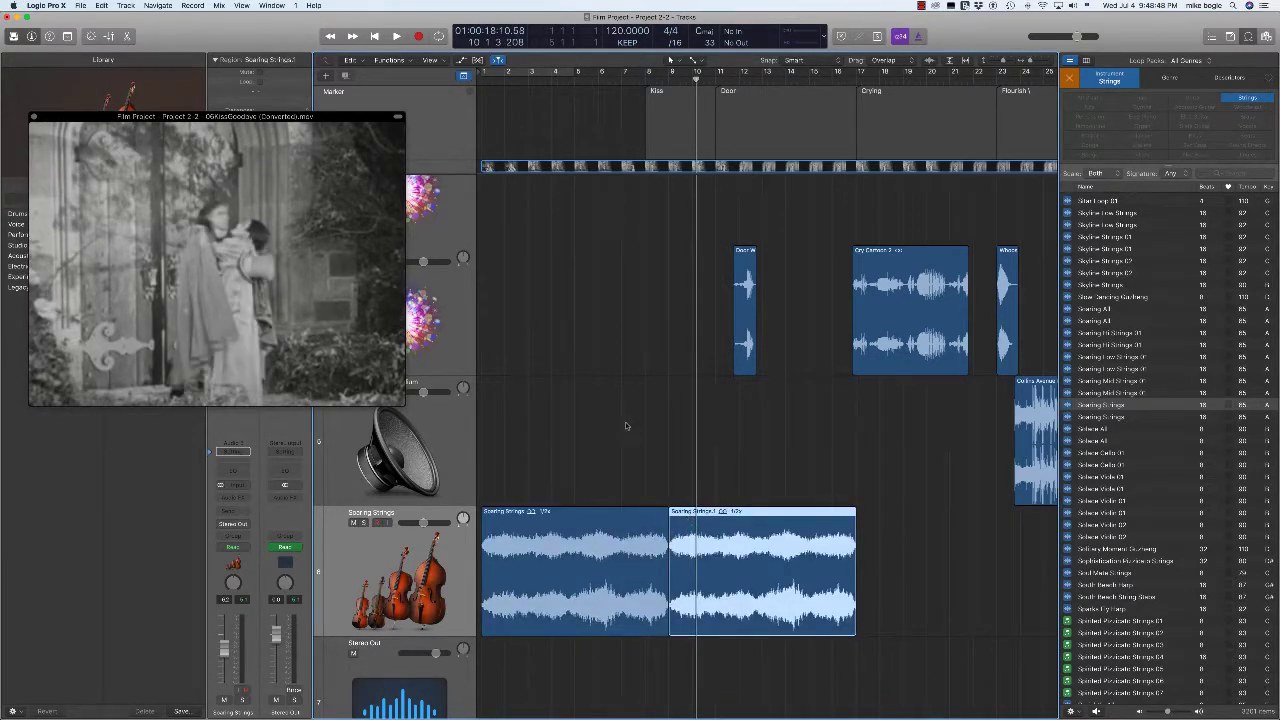
left_click(618, 81)
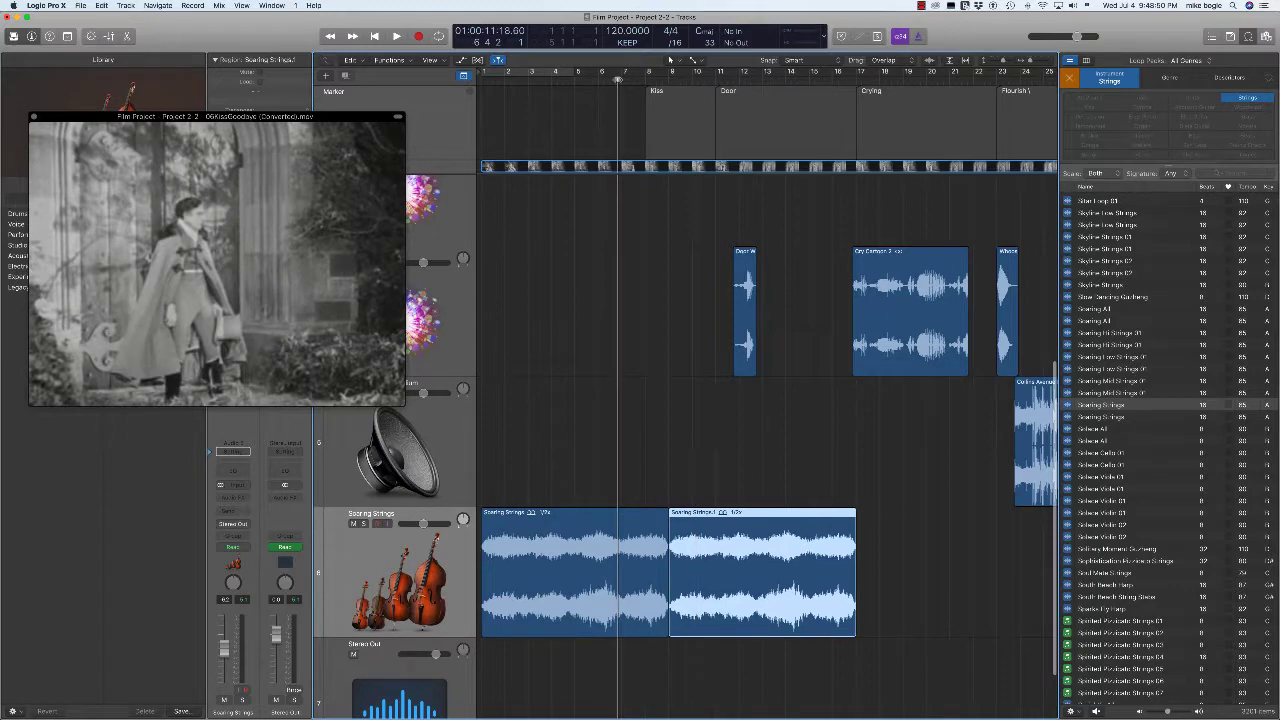
key("space")
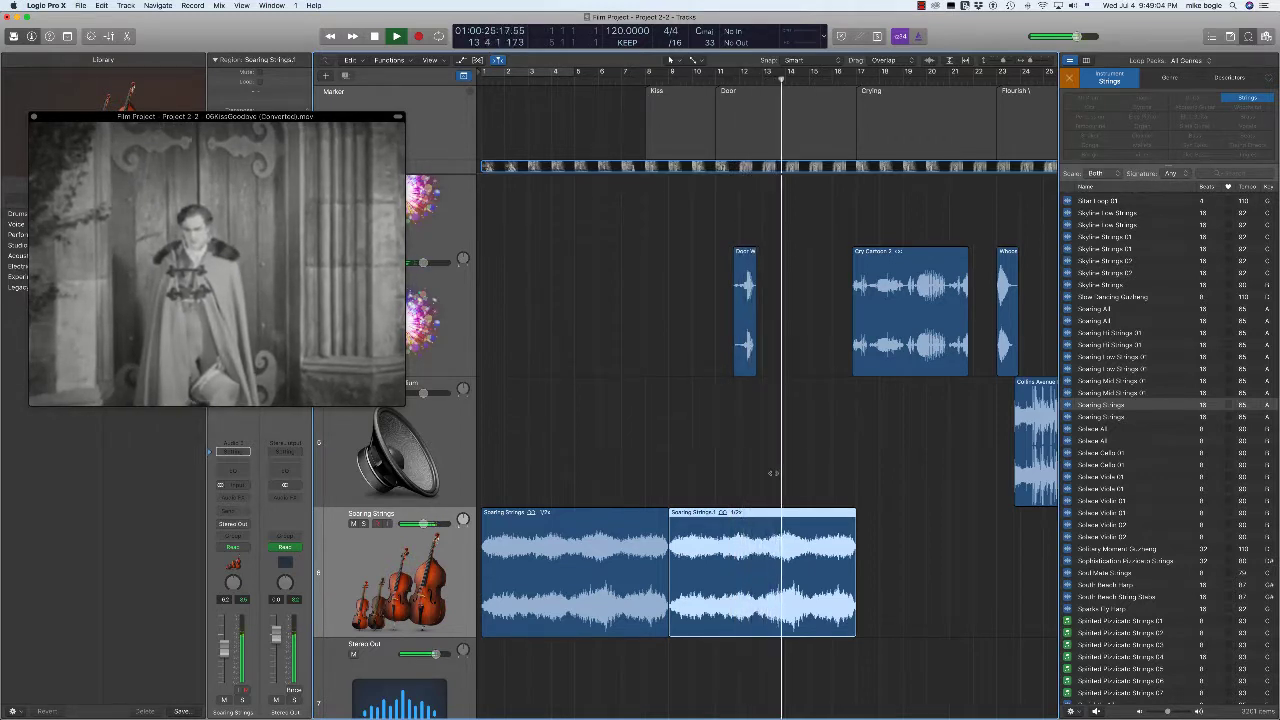
Step: Fade out the Soaring Strings volume with automation points at about bars 11, 17, 19 and 20, lowering those at bars 17 and 19
key("a")
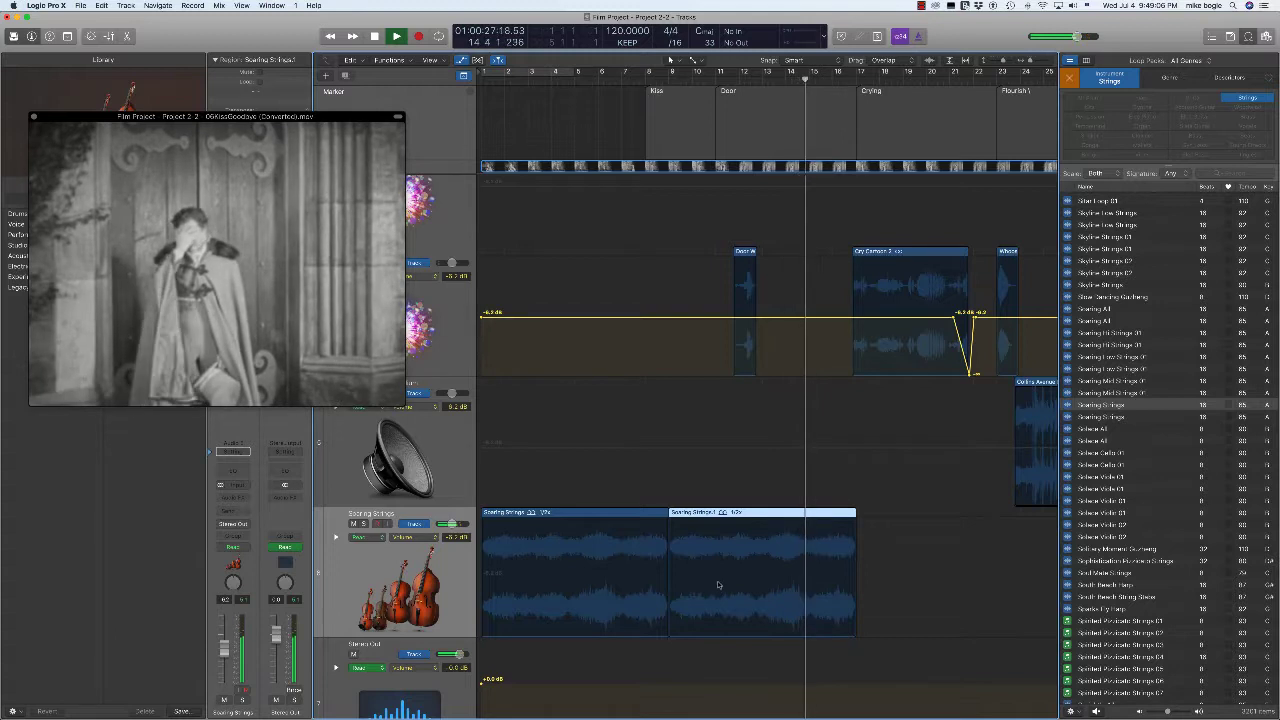
scroll(718, 584, "up", 1)
left_click(713, 579)
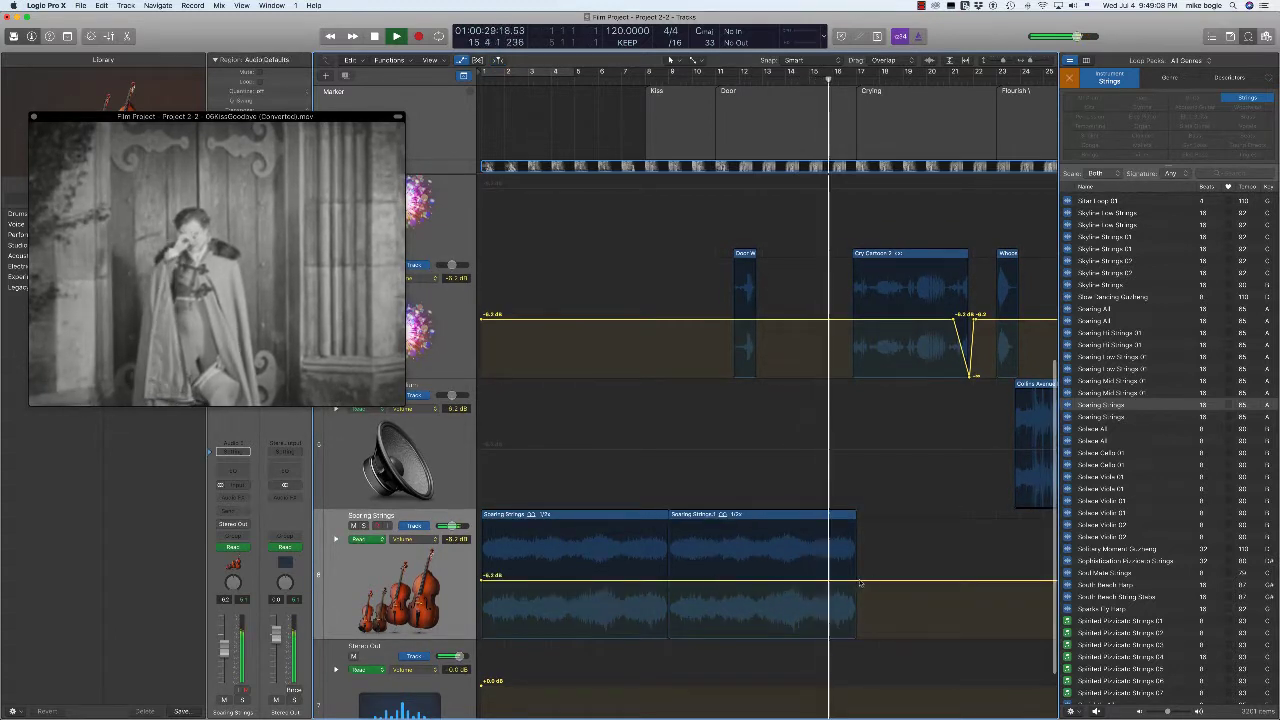
left_click(721, 581)
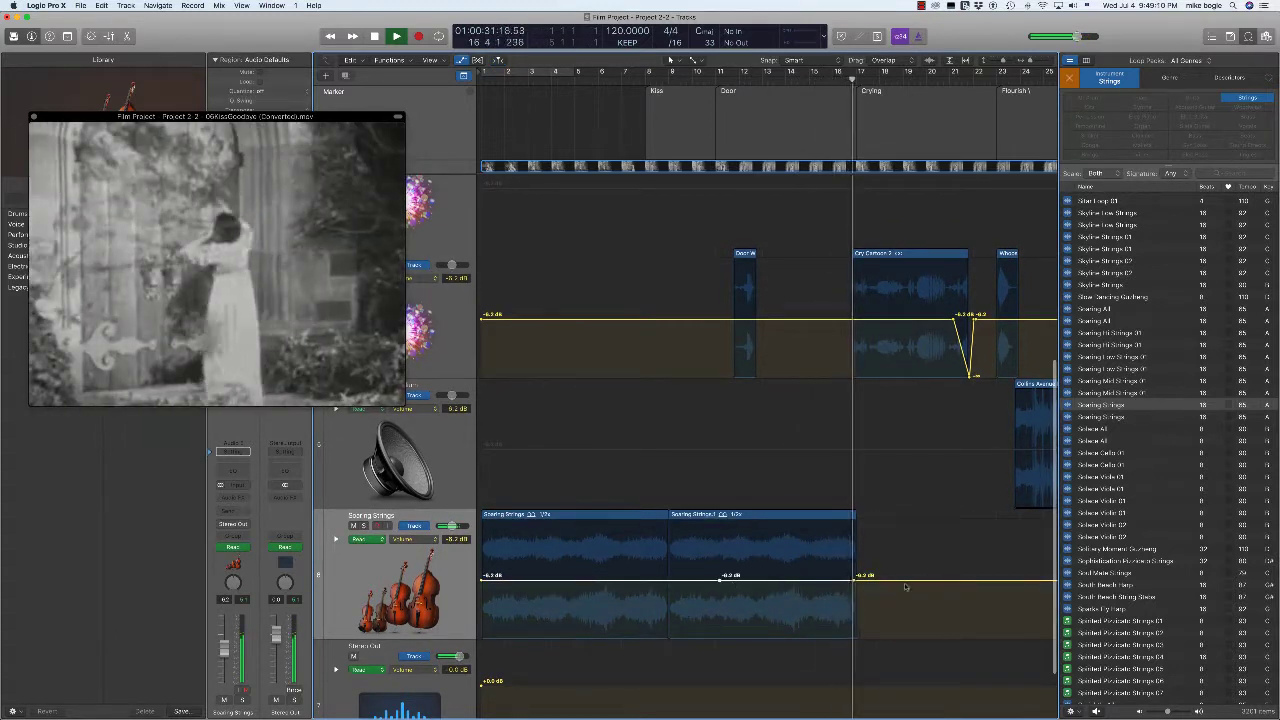
left_click(908, 581)
left_click(936, 578)
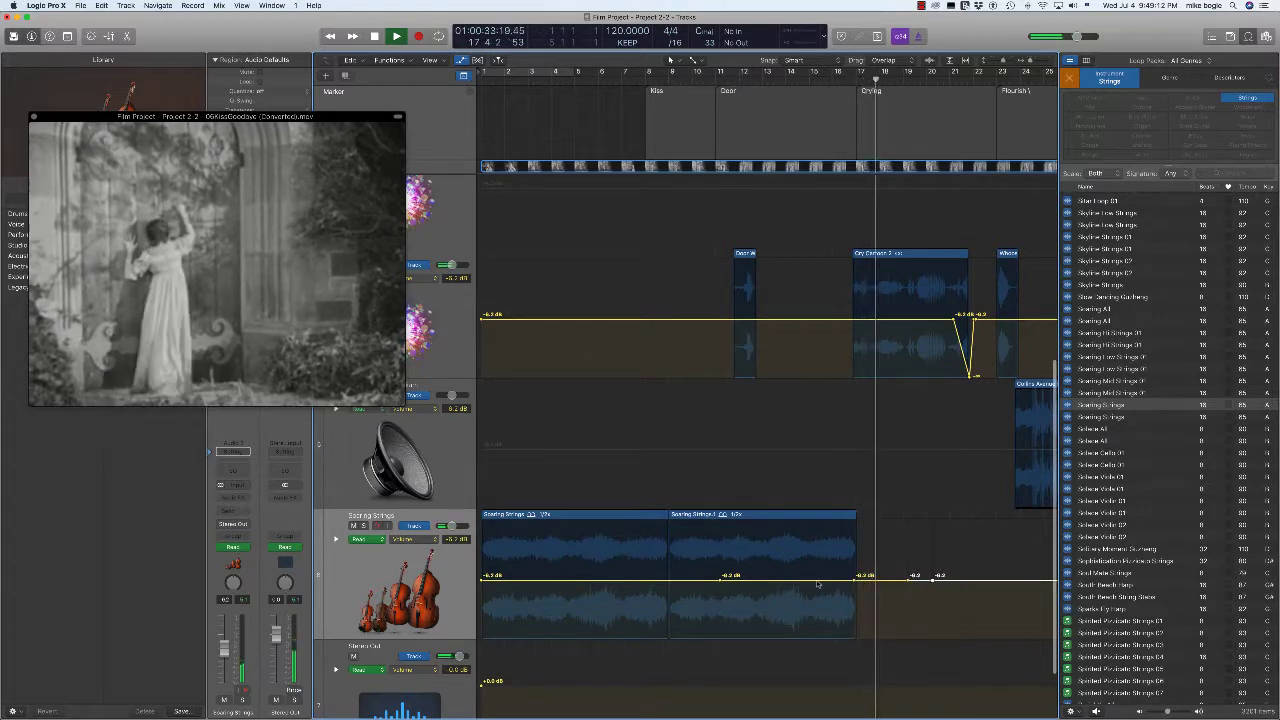
left_click_drag(862, 580, 857, 634)
left_click_drag(913, 578, 910, 636)
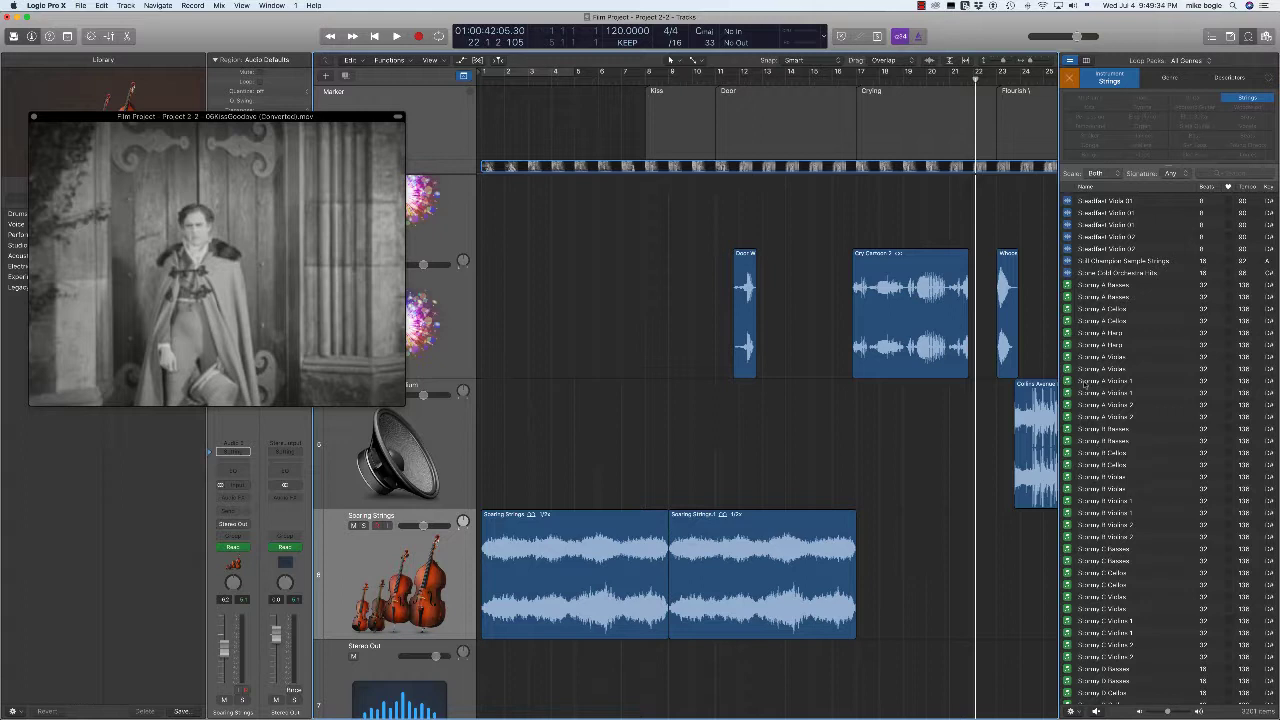
Step: Audition the Stormy A Violins 1 loop and play the end of the Soaring Strings fade-out from about bar 16
left_click(1088, 382)
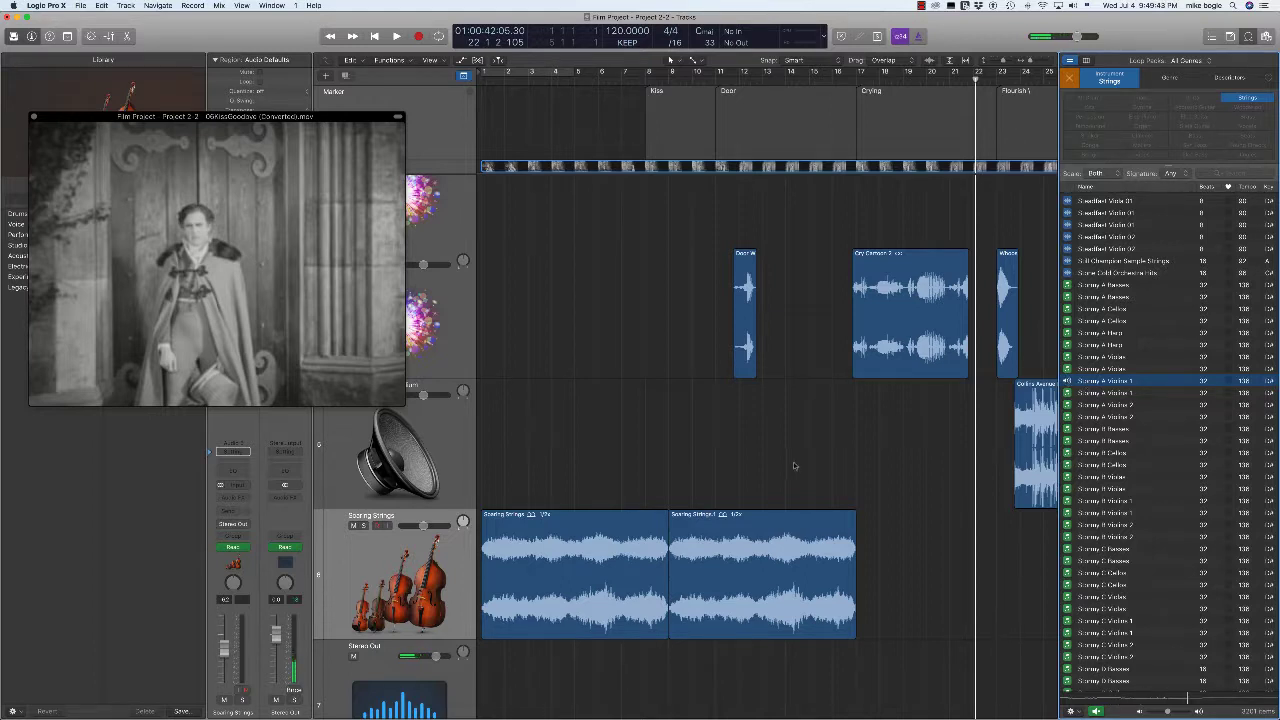
key("Return")
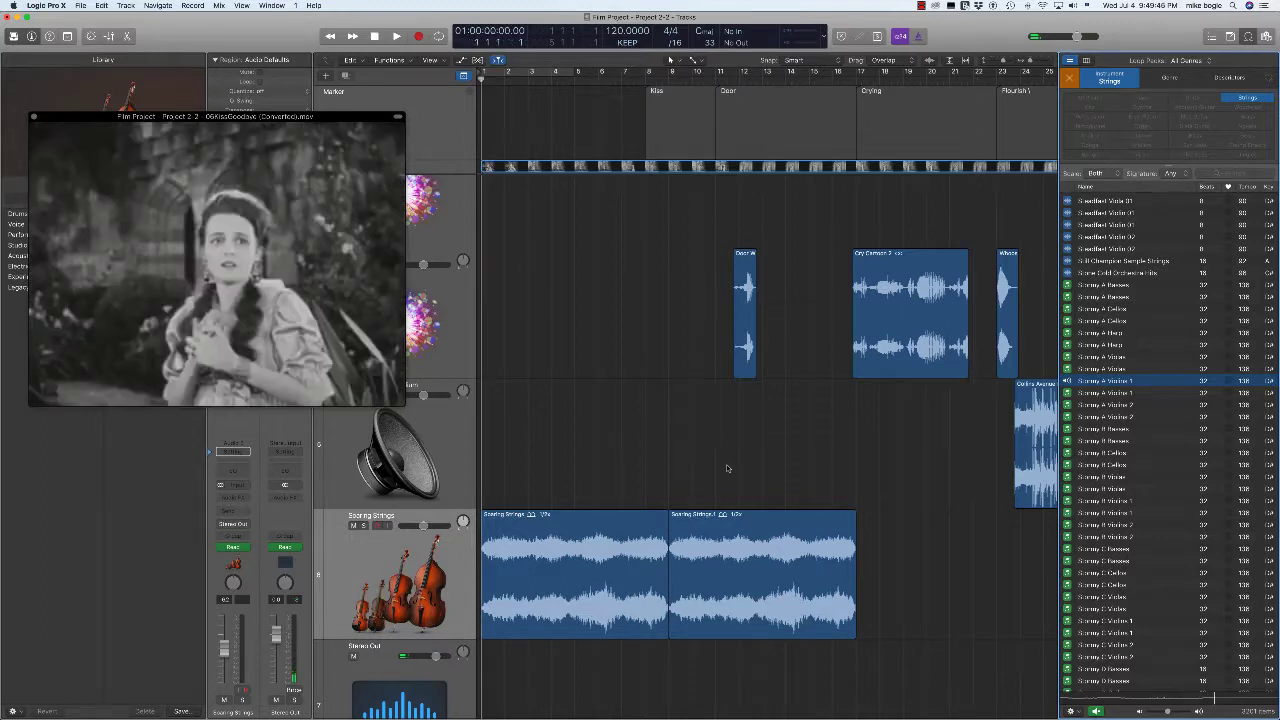
scroll(726, 464, "down", 3)
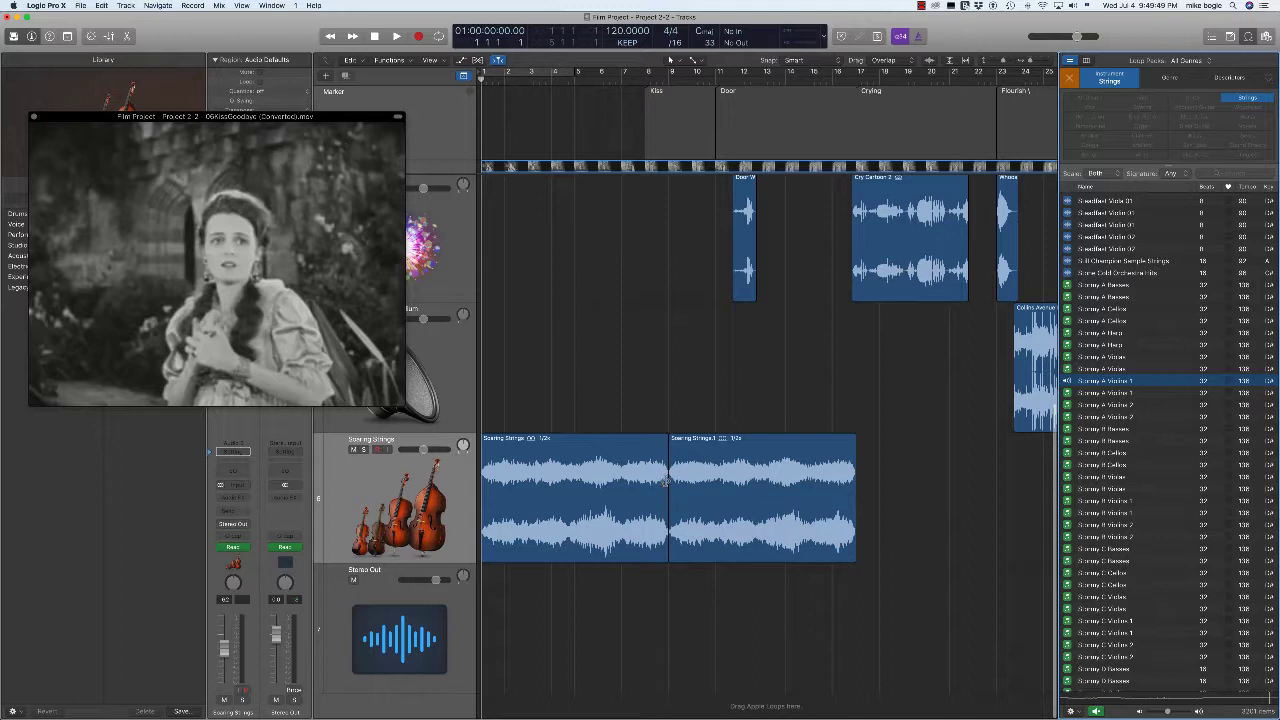
left_click(835, 73)
key("space")
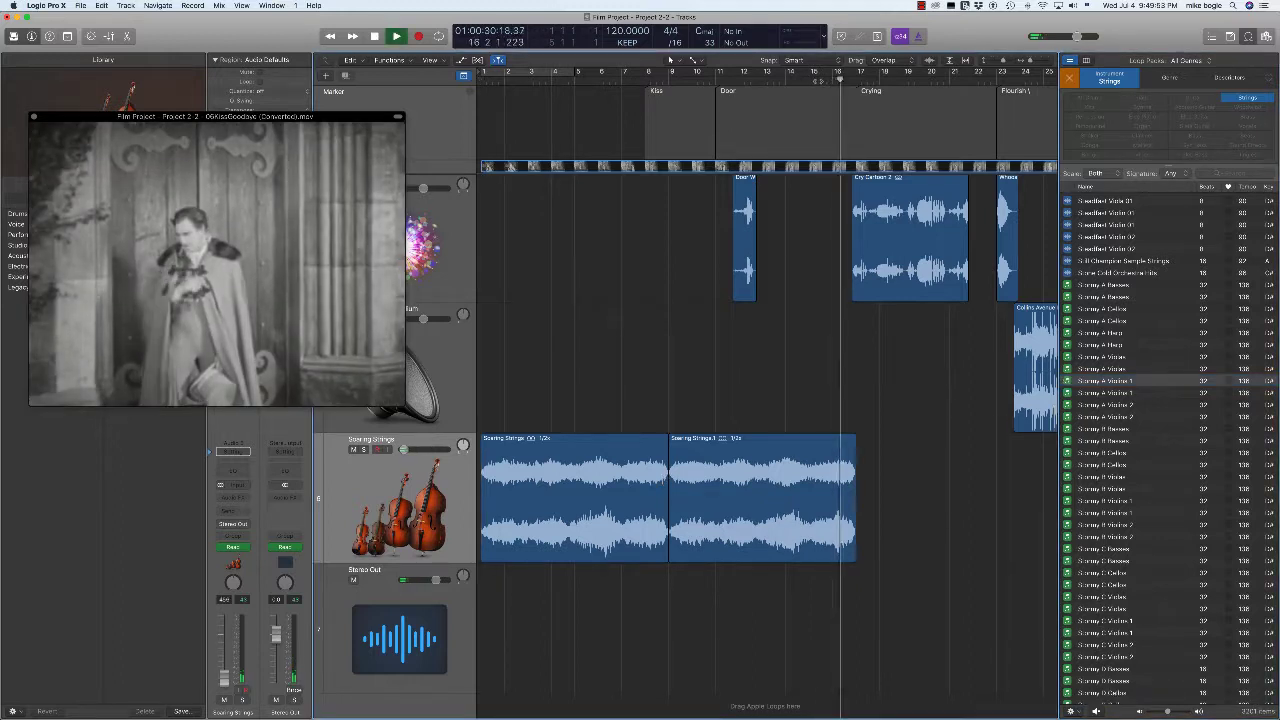
key("space")
Step: Replay the fade-out from an earlier bar and add the Stormy A Violins 1 loop on a new track starting at about bar 16
left_click(775, 74)
key("space")
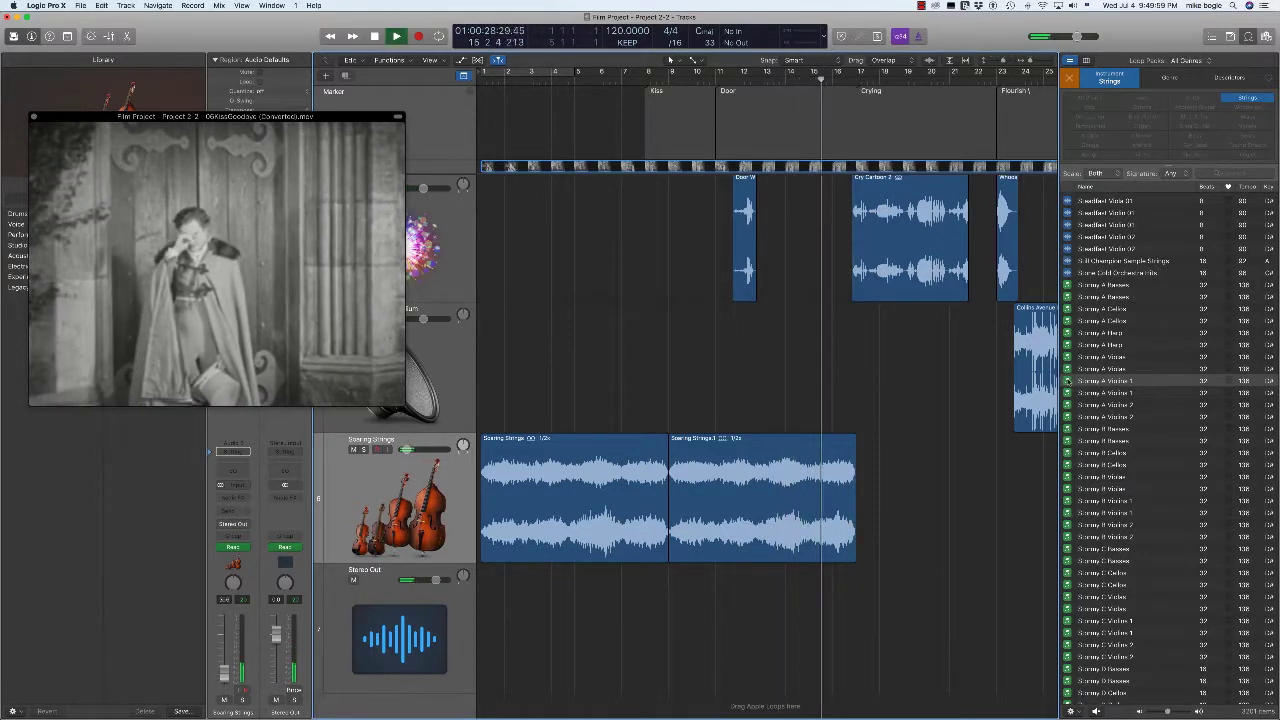
key("space")
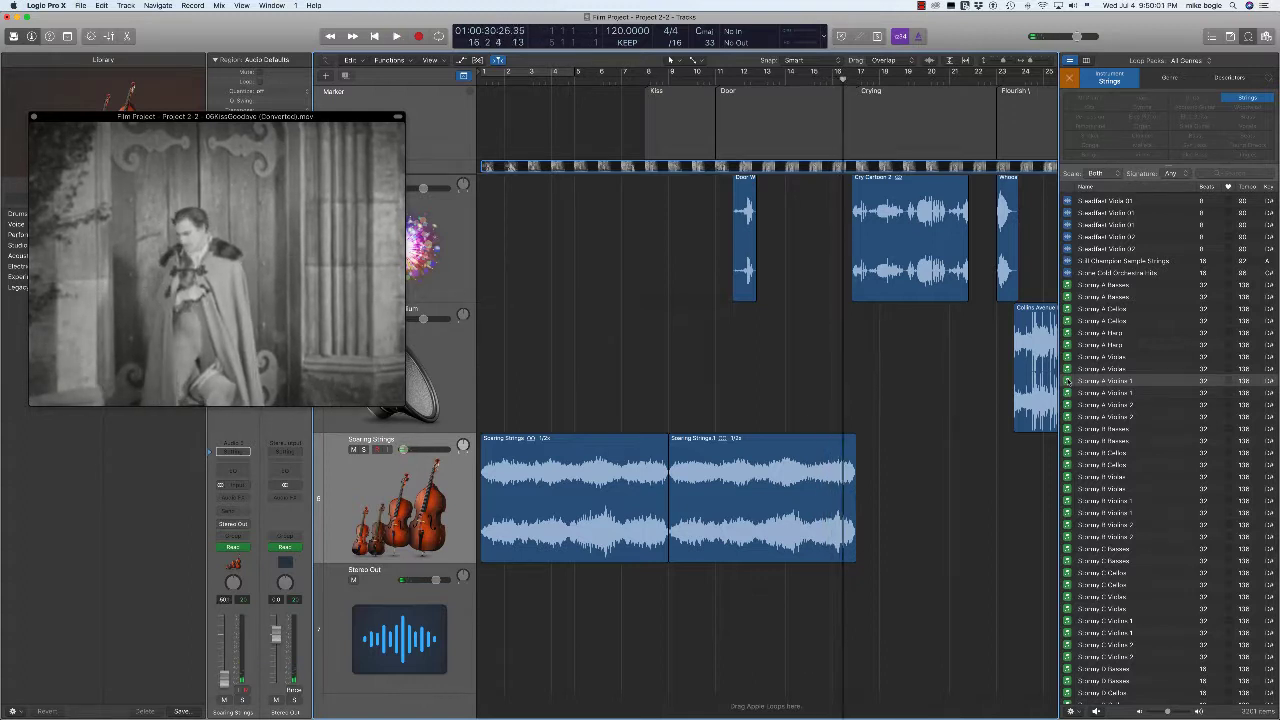
left_click_drag(1068, 381, 889, 686)
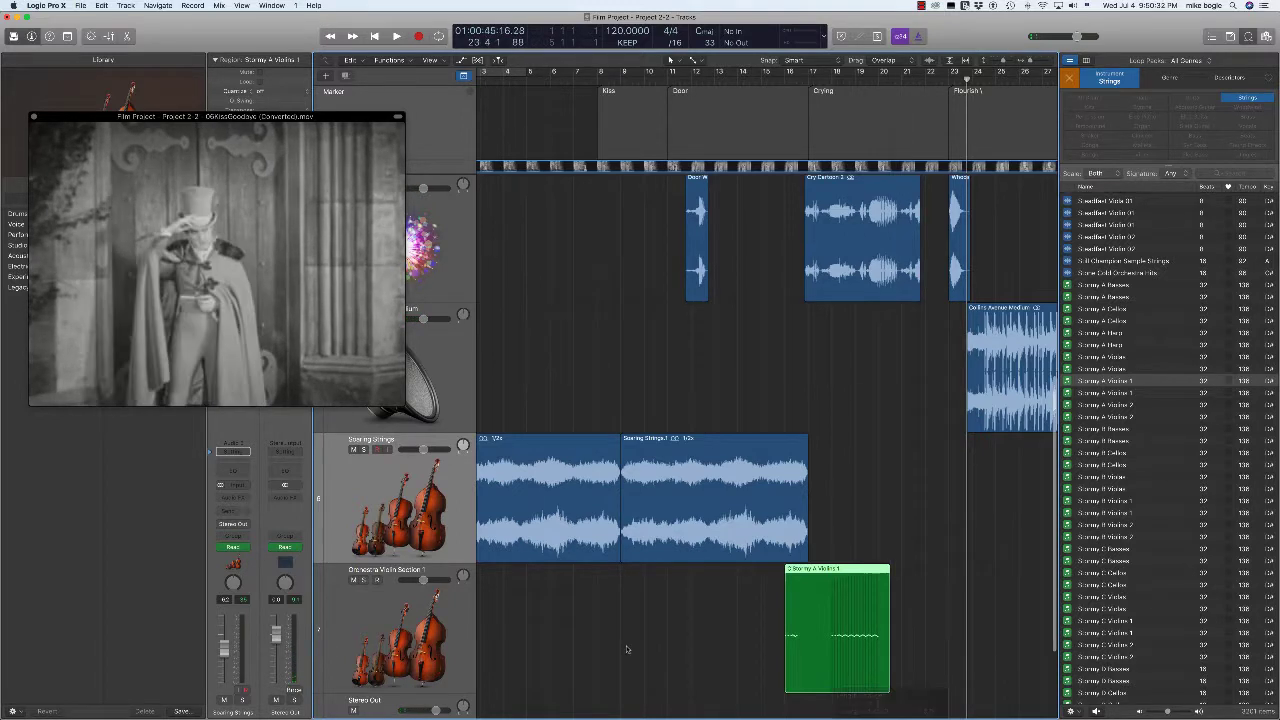
Step: Play from bar 19 with the Orchestra Violin Section 1 track selected, capture the live performance as a recording and save the project
left_click(470, 618)
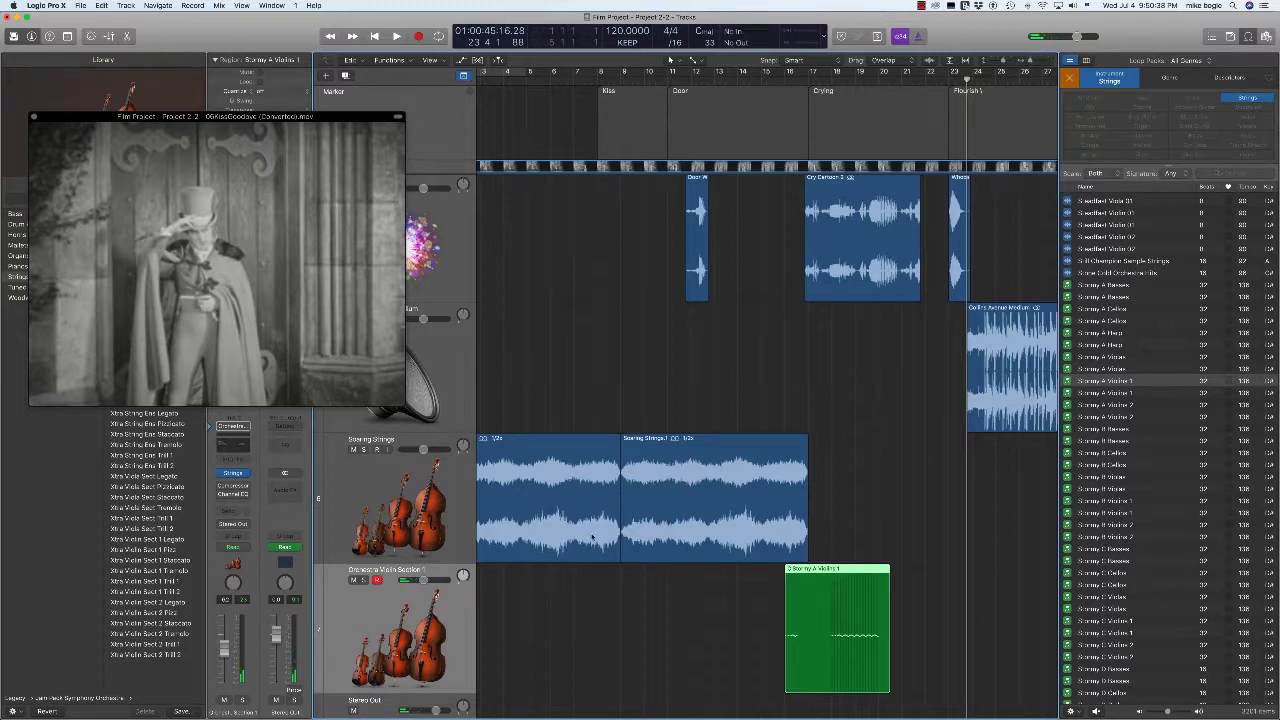
left_click(852, 80)
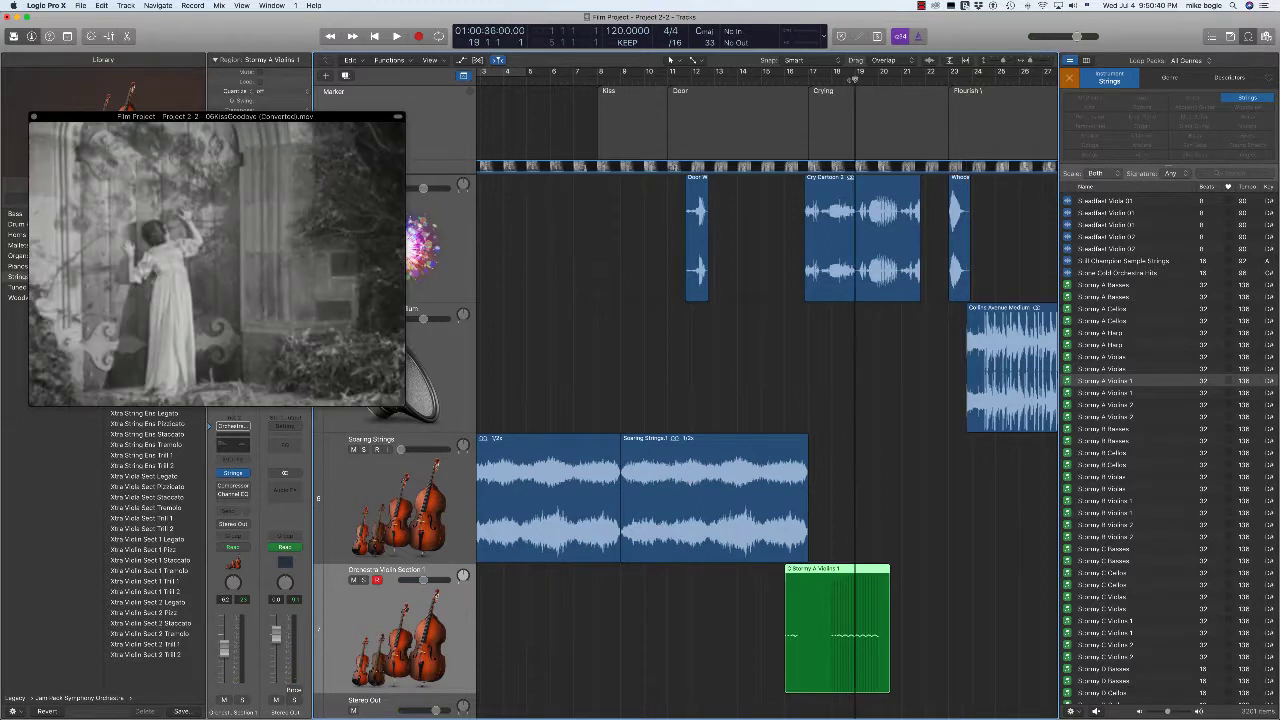
key("space")
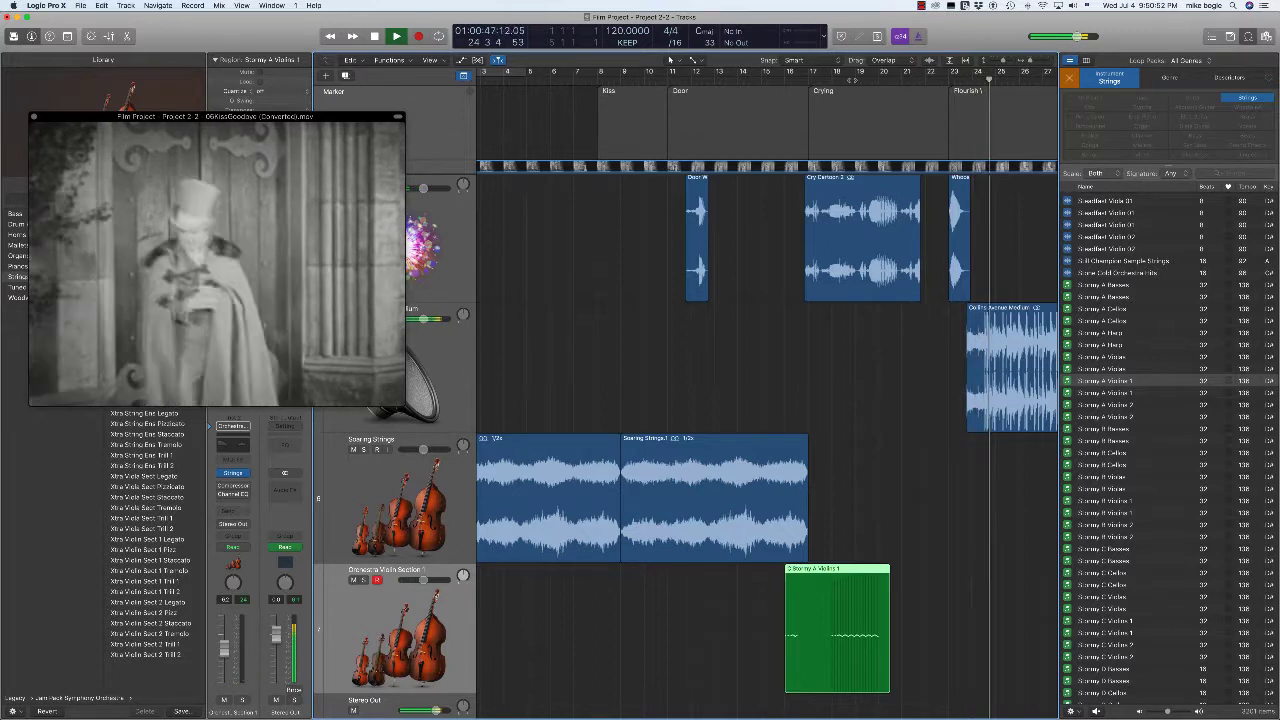
key("space")
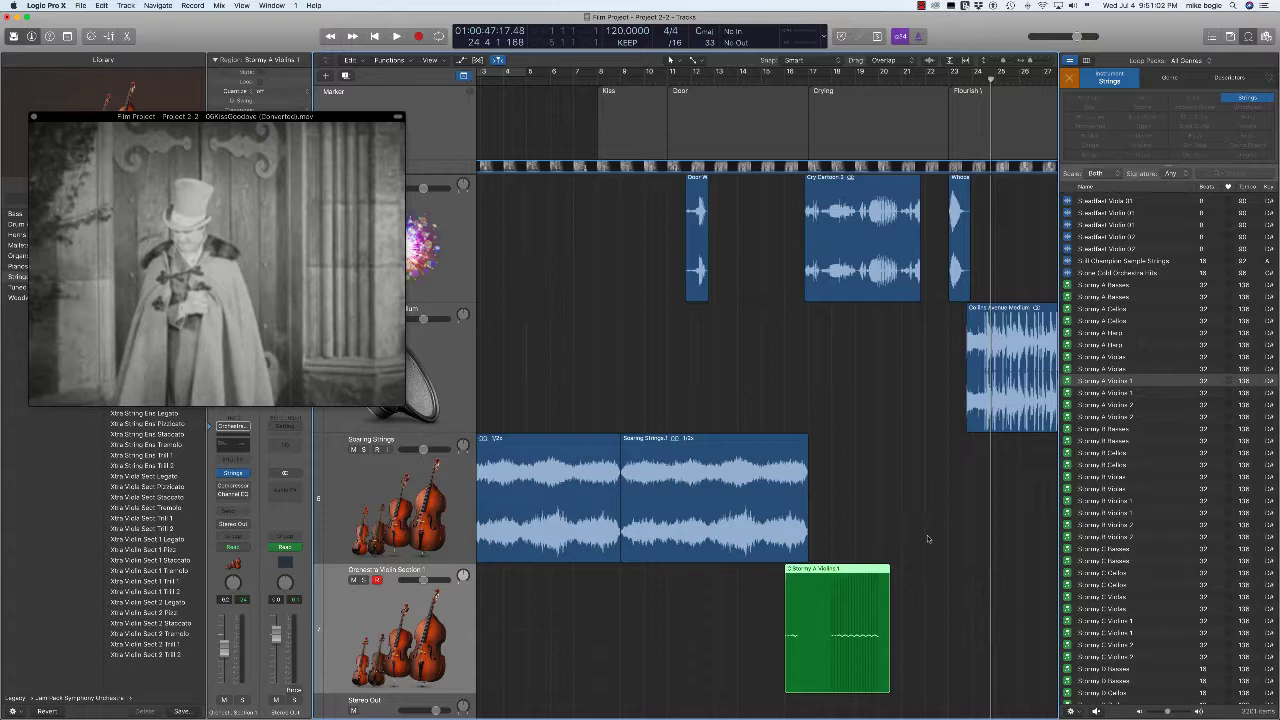
key("shift+r")
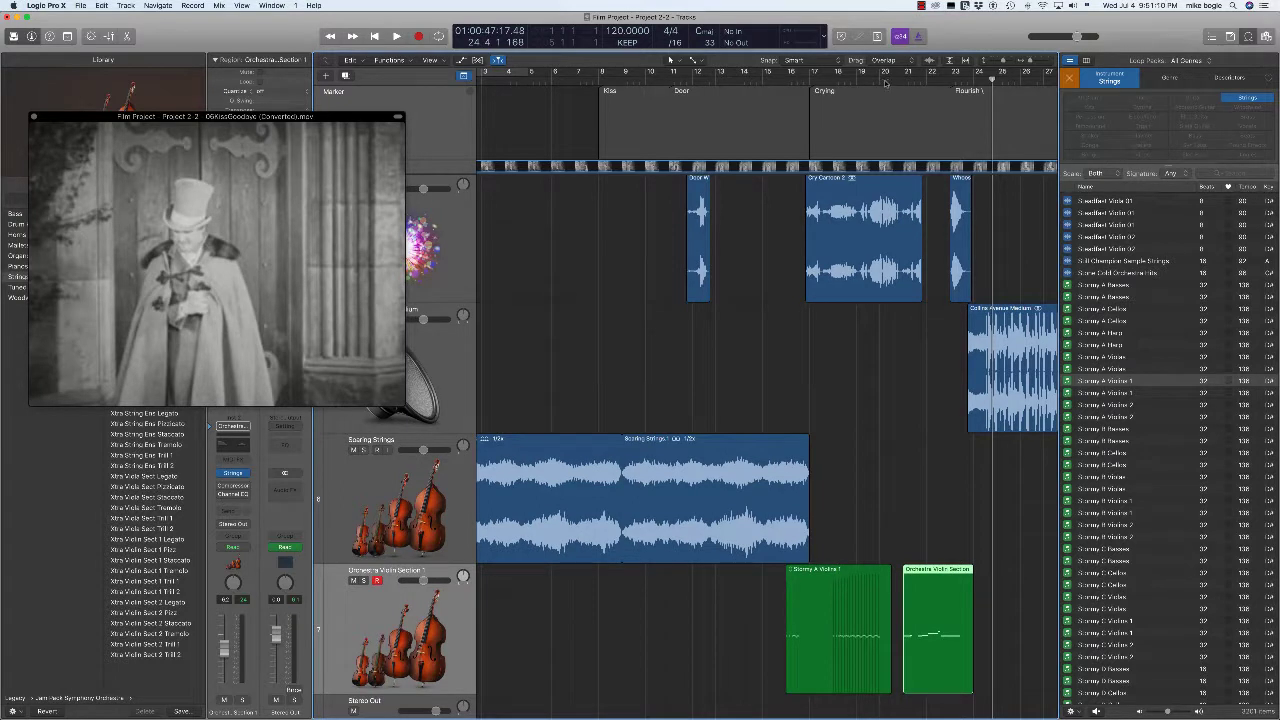
key("super+s")
Step: Enlarge the movie window, play the whole scored film from the beginning to its end, and close the floating movie
key("Return")
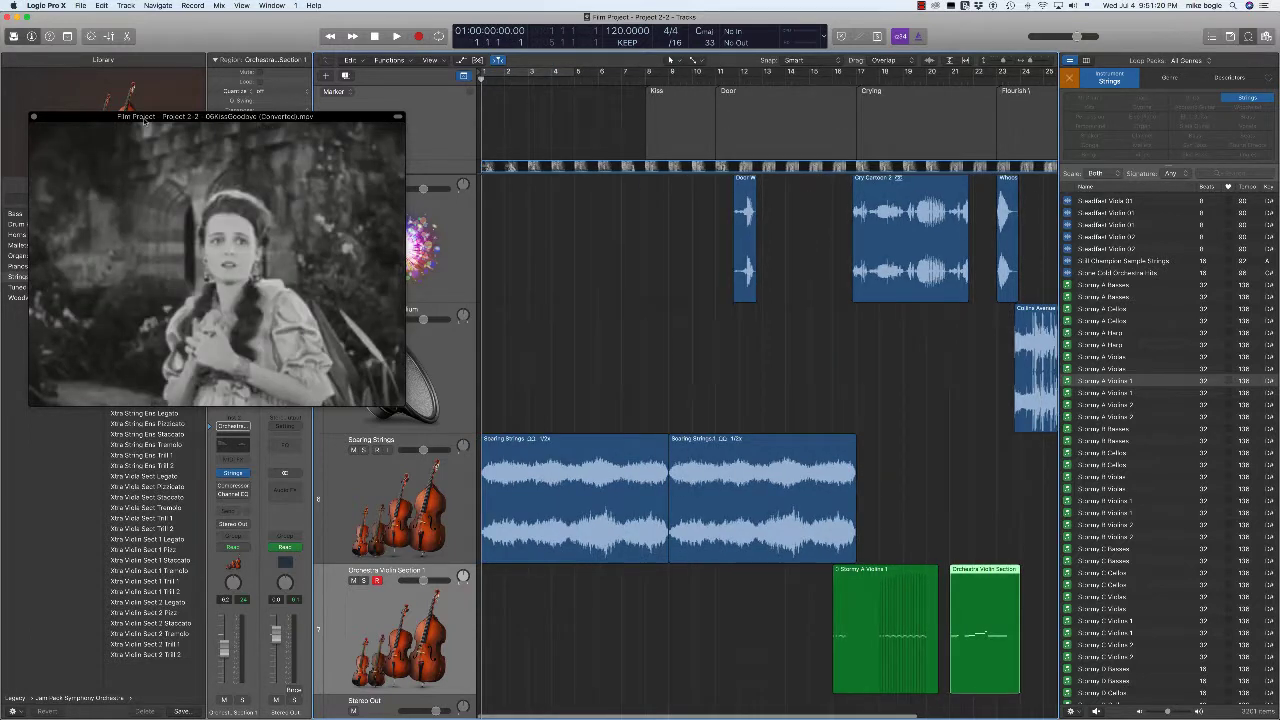
mouse_move(399, 404)
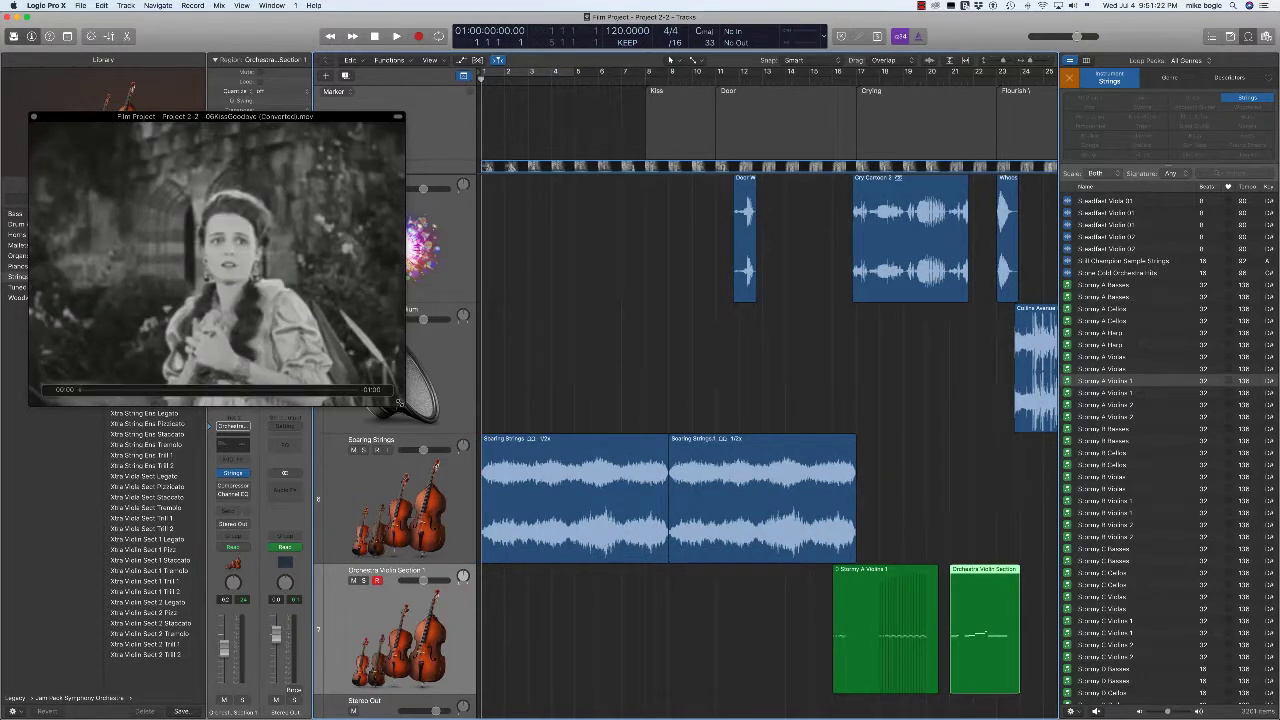
left_click_drag(399, 404, 545, 510)
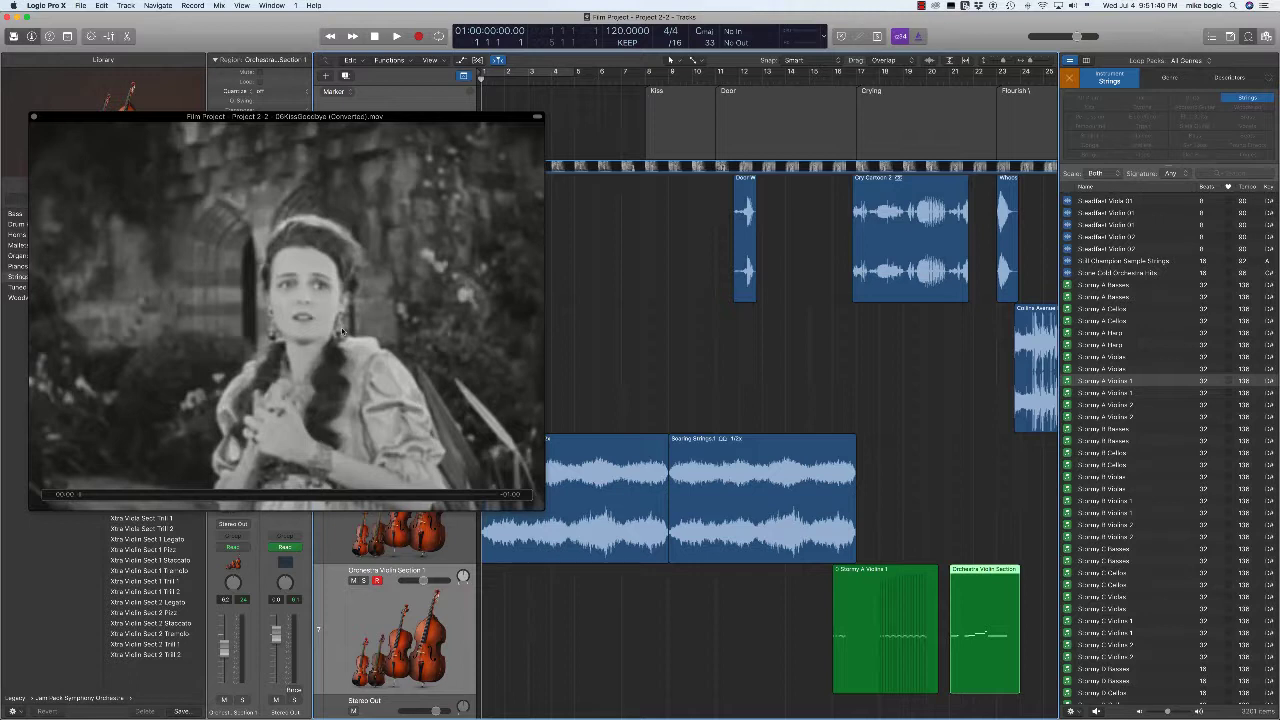
key("space")
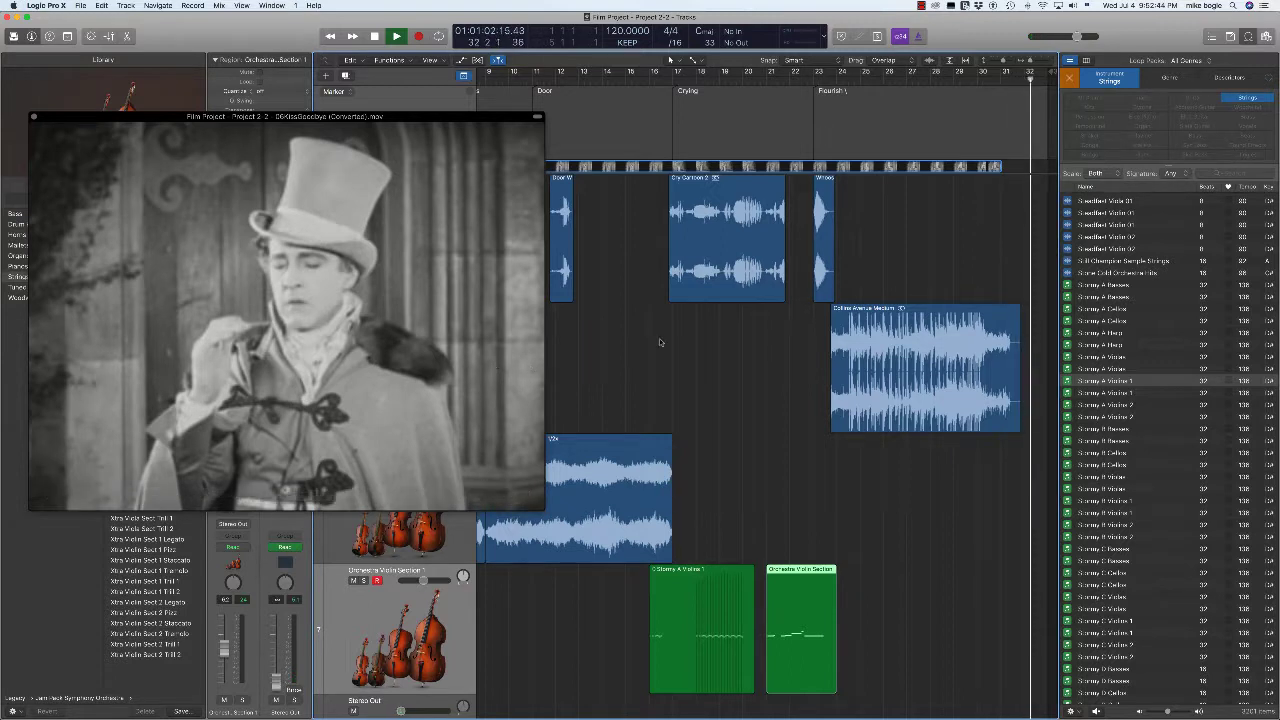
key("space")
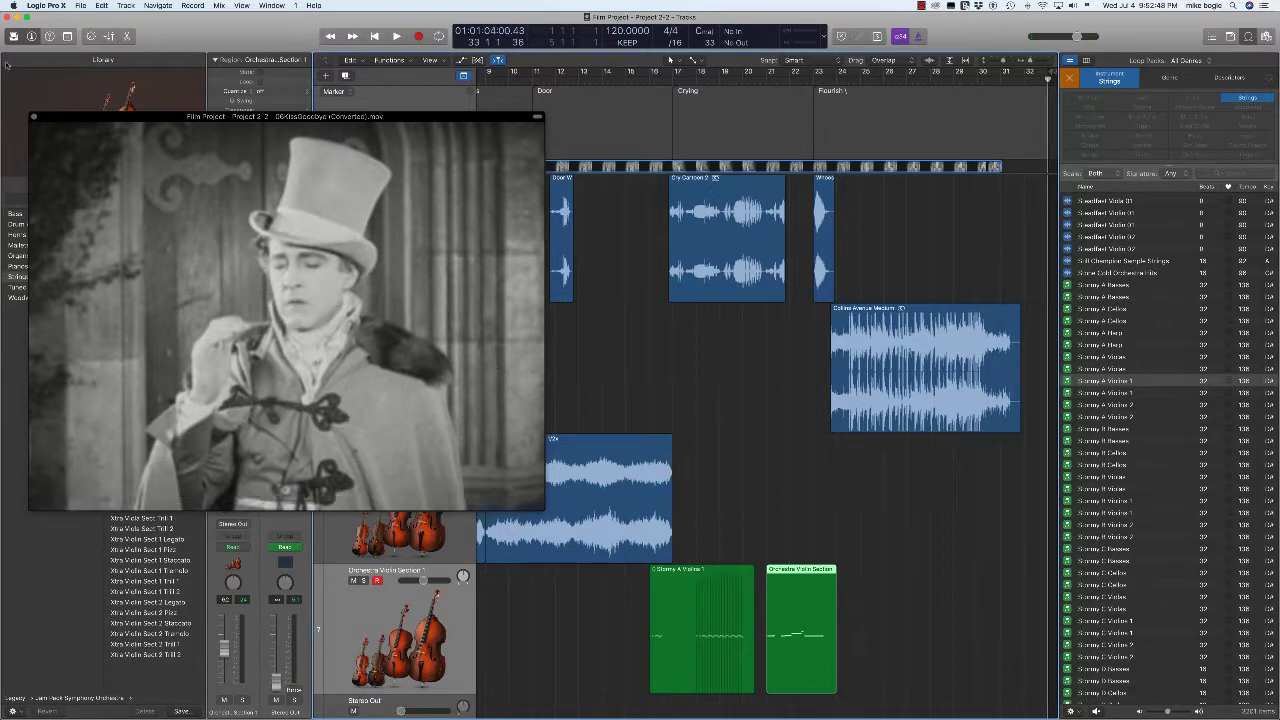
left_click(33, 117)
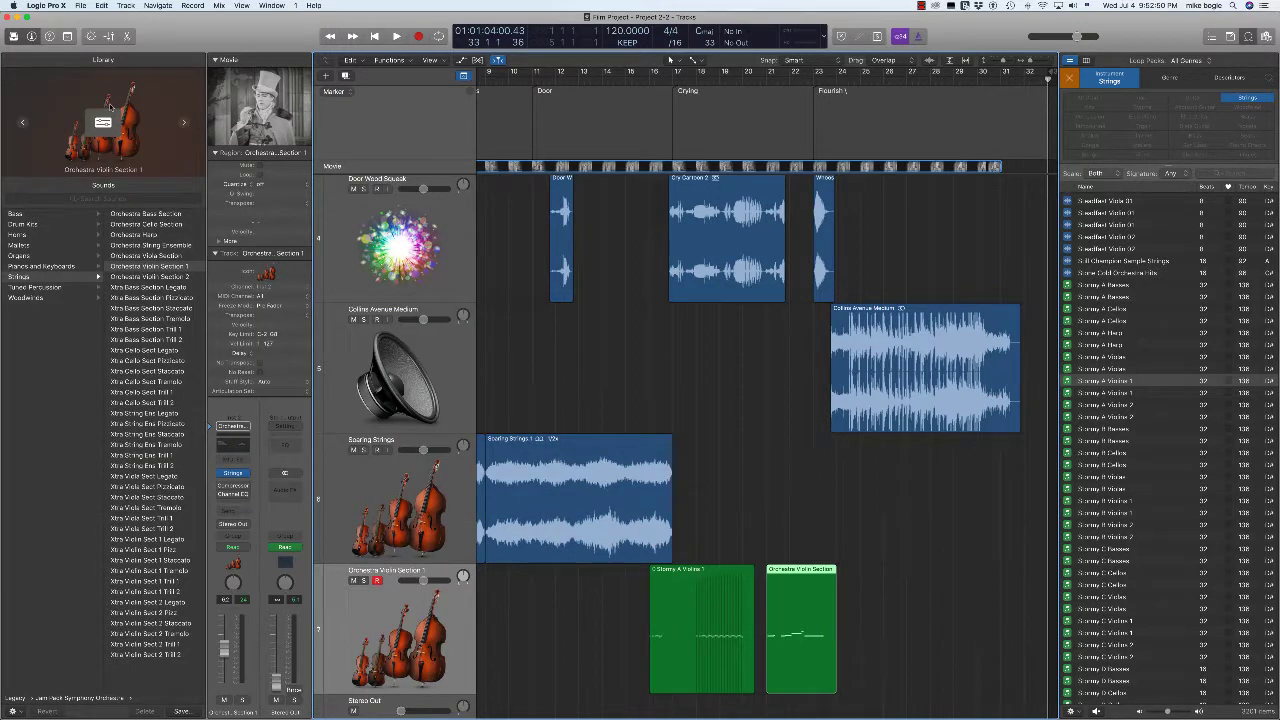
Step: Export the project's audio to a movie named 06KissGoodbye EXPORT 1 in the Movie Files folder of Film Project - Project 2
left_click(77, 5)
mouse_move(108, 193)
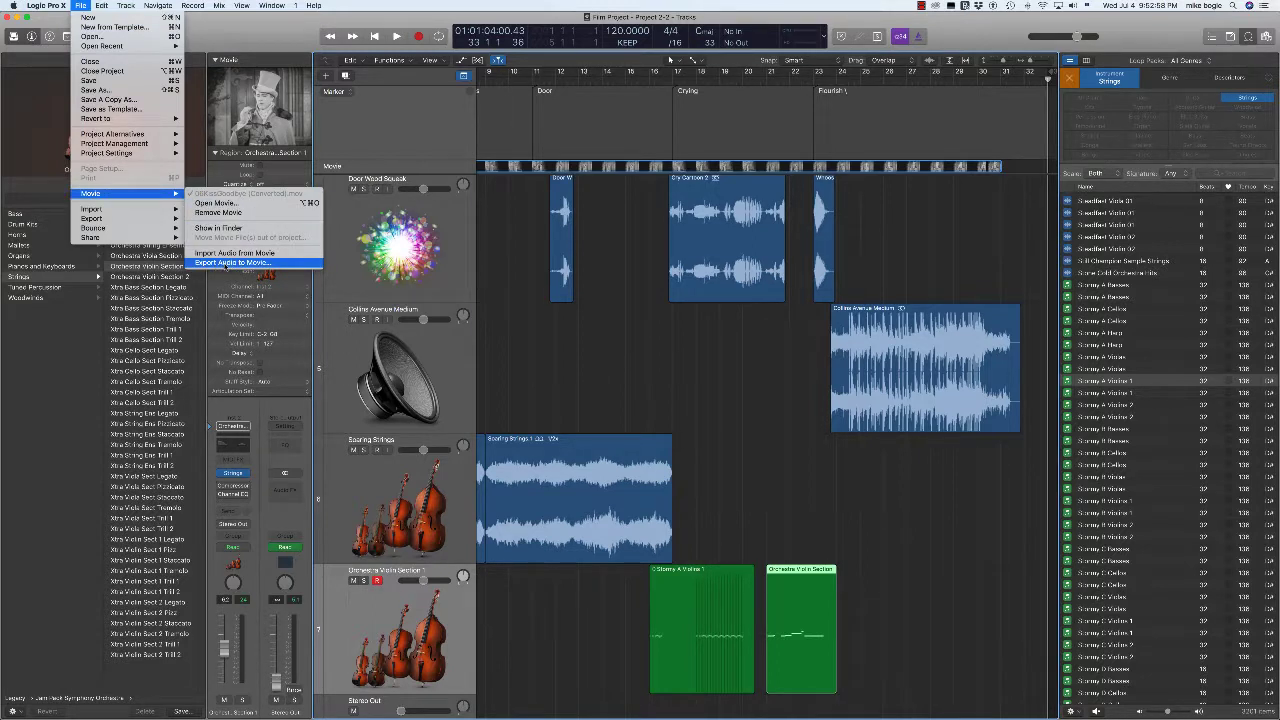
left_click(228, 263)
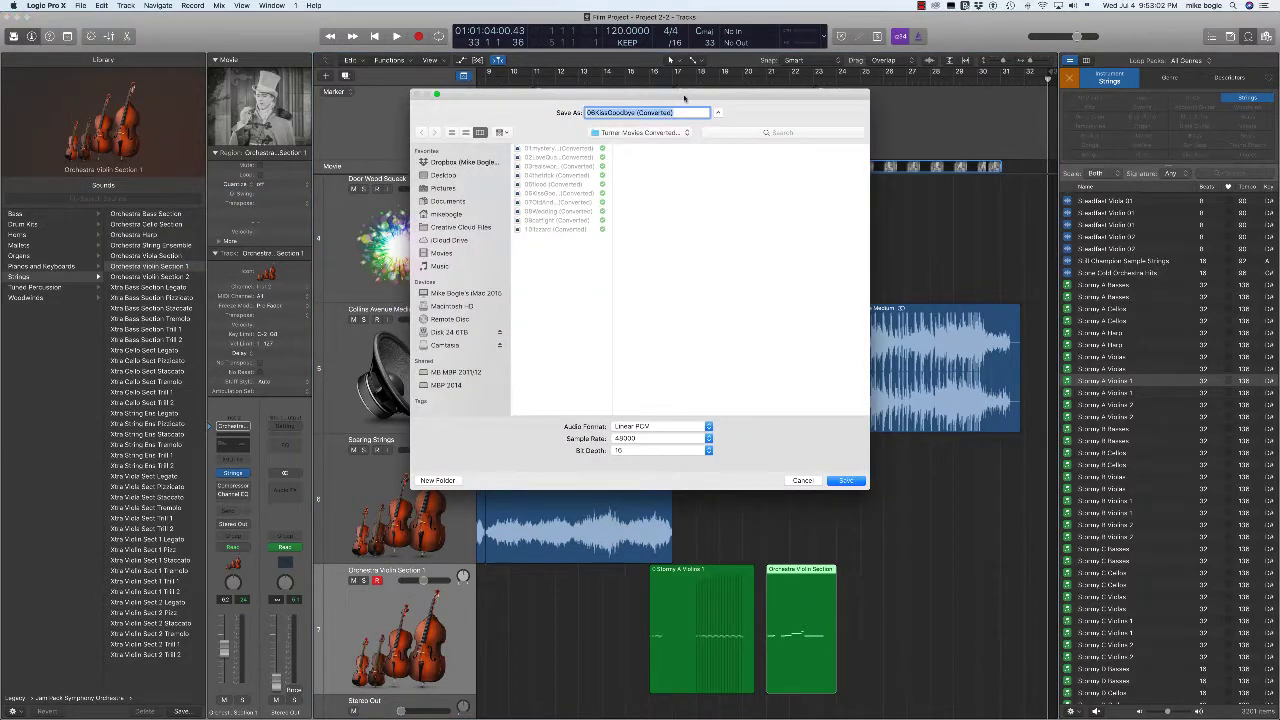
left_click(678, 112)
left_click(627, 133)
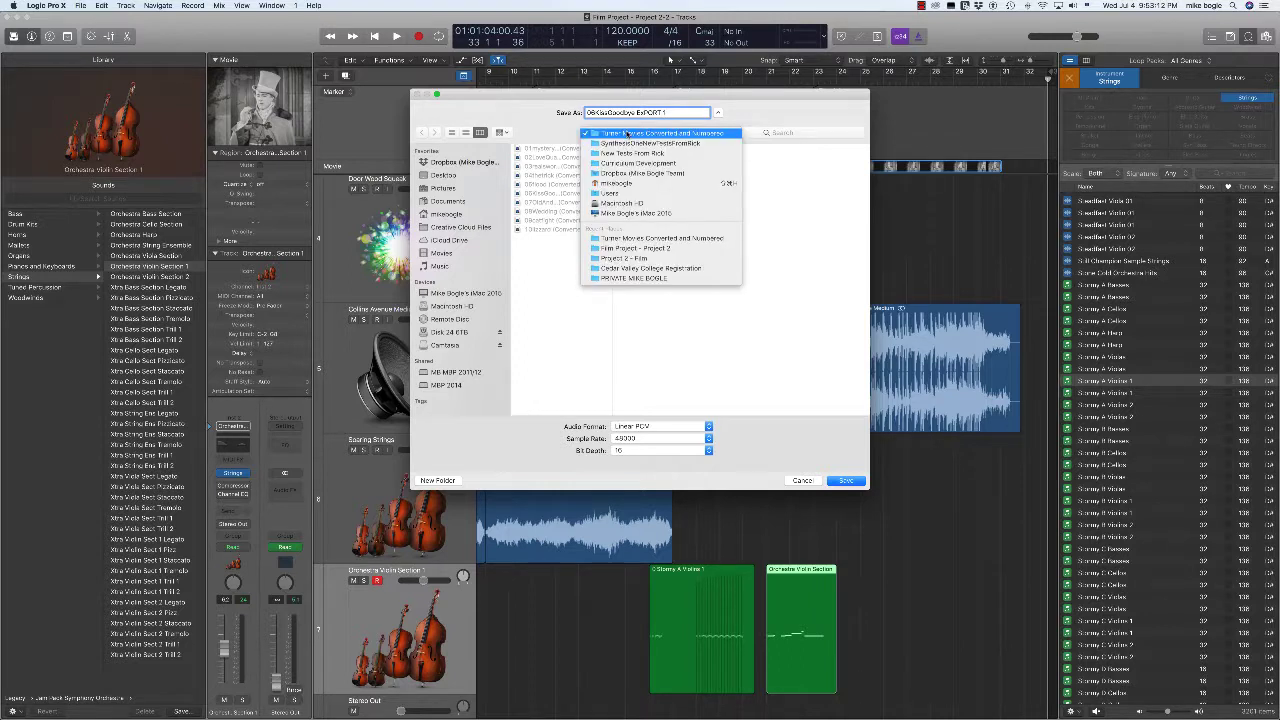
left_click(616, 246)
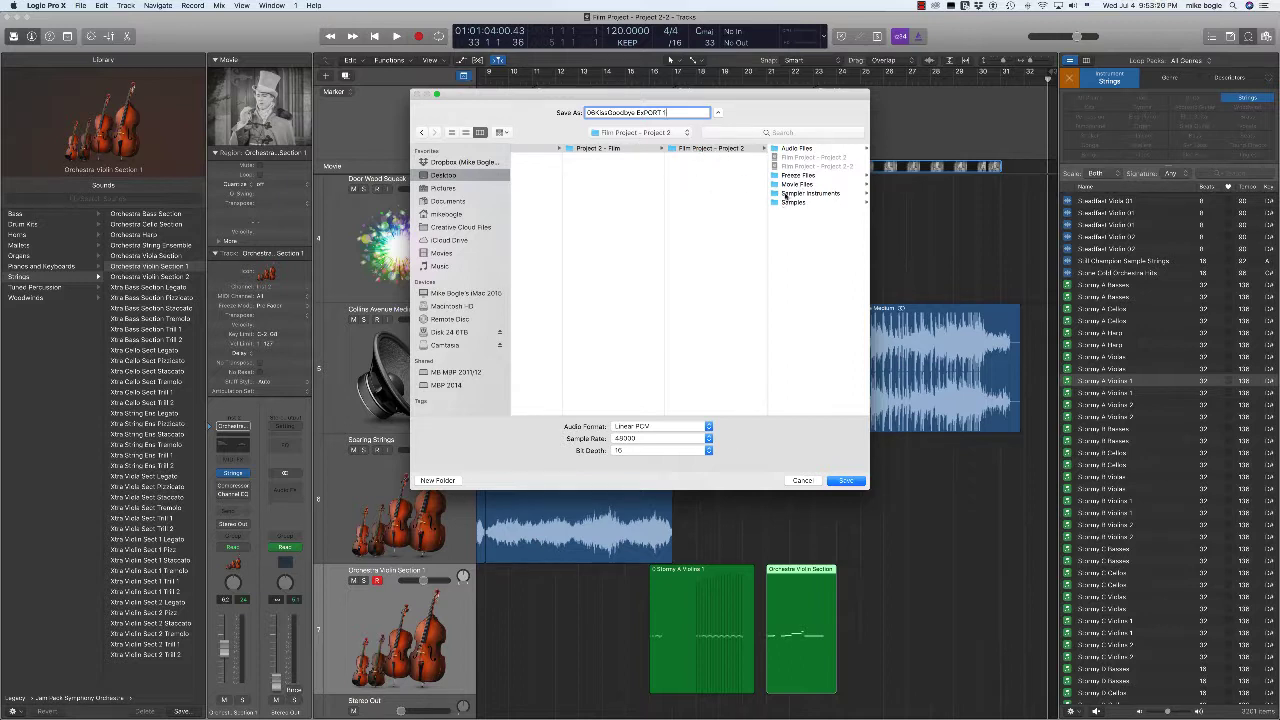
left_click(773, 185)
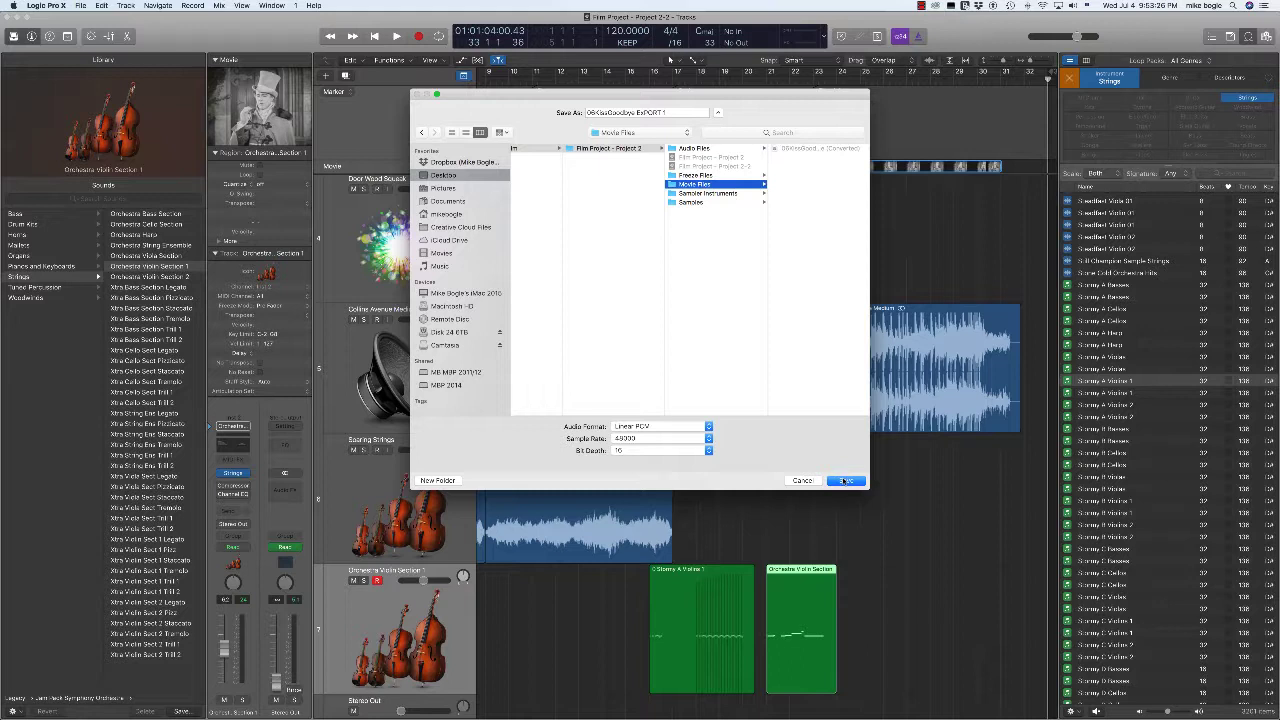
left_click(844, 480)
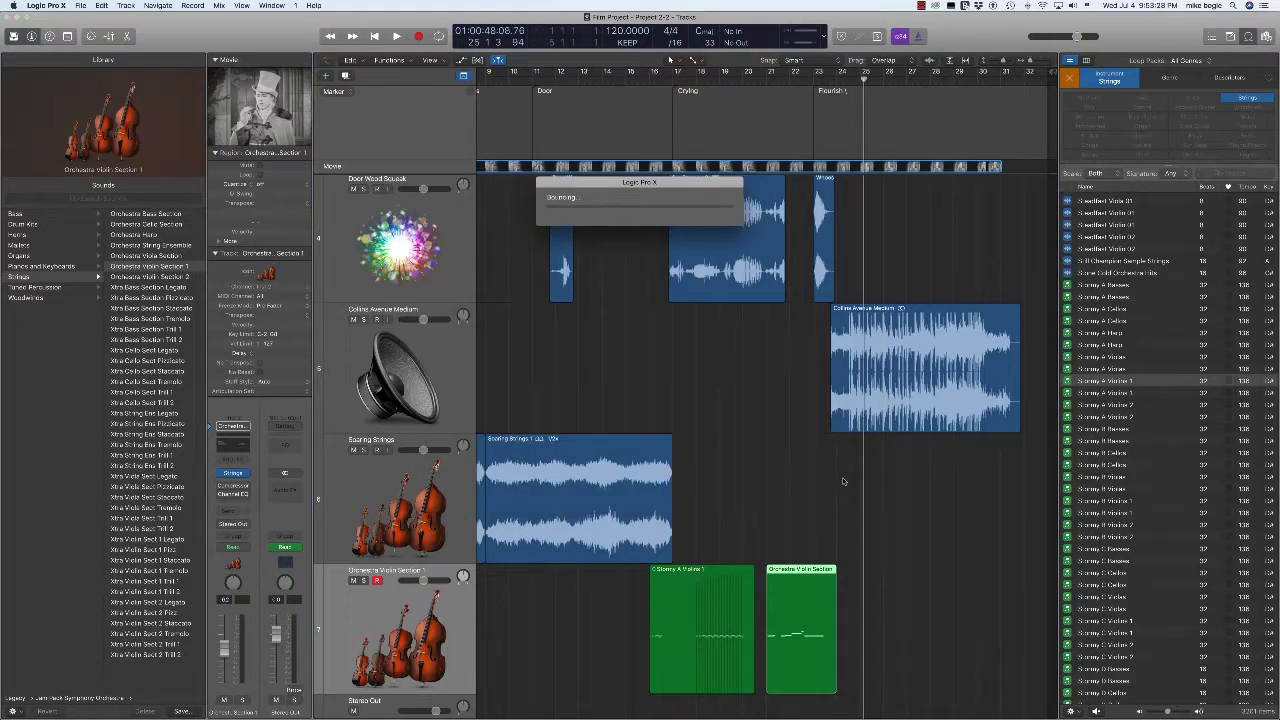